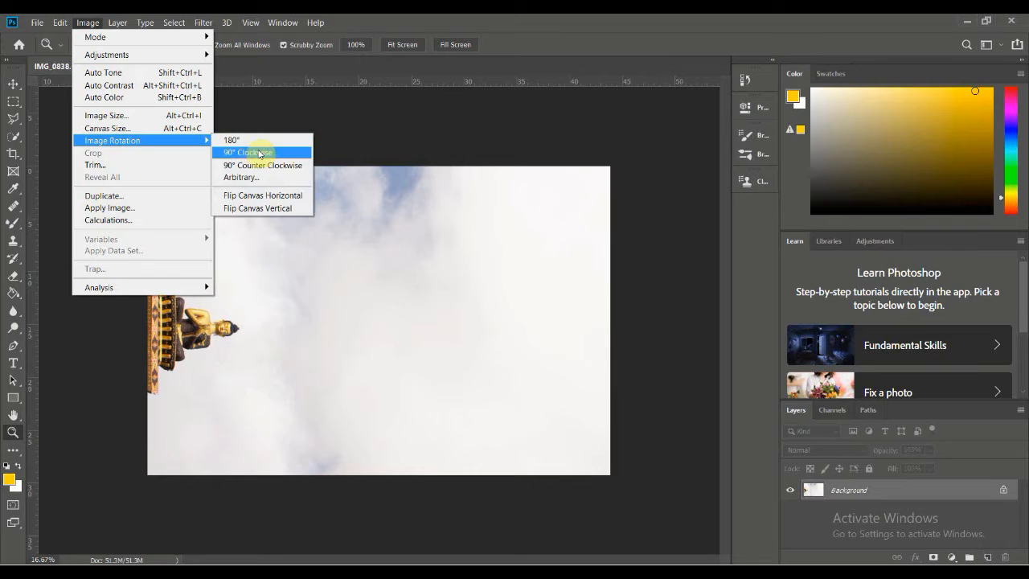
Step: Rotate the photo's canvas until the Buddha statue stands upright in portrait orientation
left_click(88, 22)
mouse_move(197, 135)
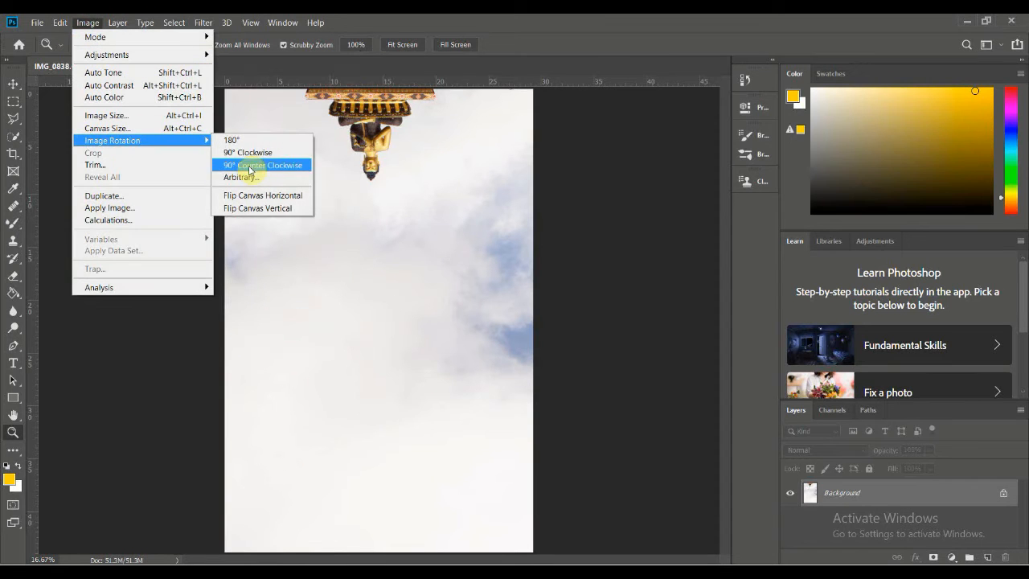
left_click(258, 143)
scroll(323, 531, "down", 2)
scroll(314, 409, "up", 1)
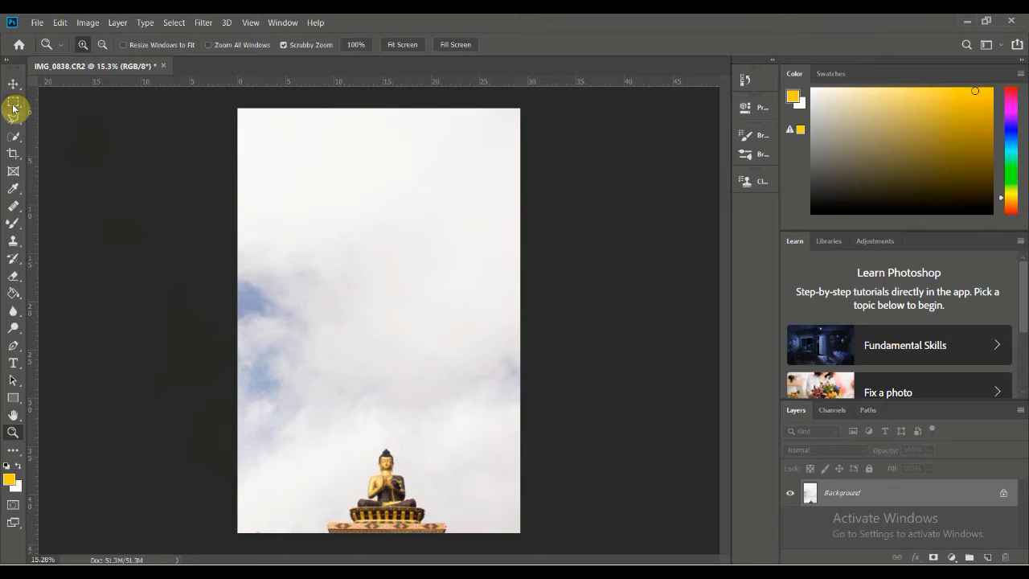
Step: Crop the photo from its upper-left corner to about 27.6 cm wide and 38.5 cm high
left_click(12, 152)
left_click_drag(231, 106, 245, 135)
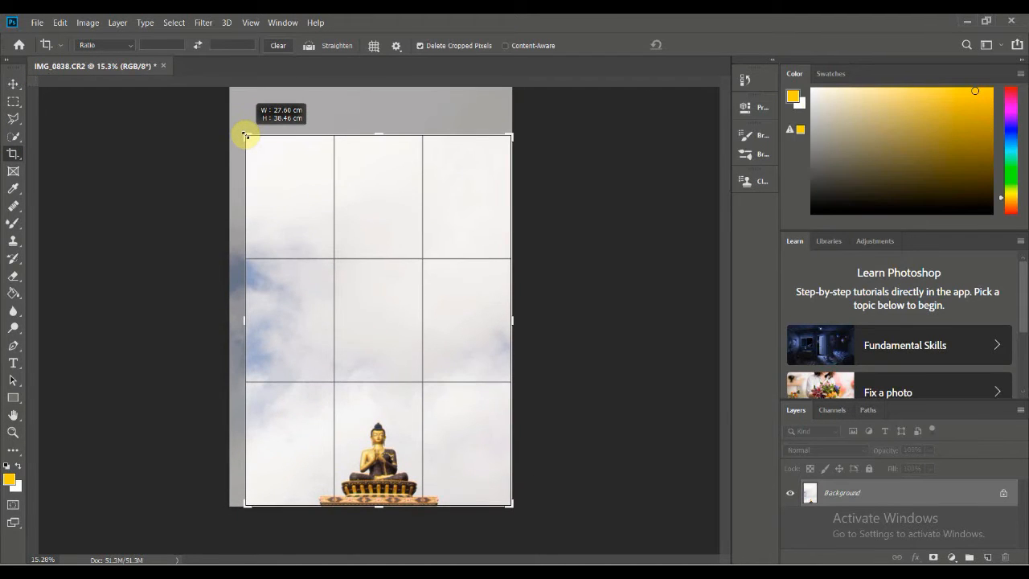
left_click(705, 46)
left_click(13, 83)
Step: Apply a Brightness/Contrast adjustment to the cropped photo
left_click(87, 23)
mouse_move(173, 56)
left_click(266, 55)
left_click_drag(680, 220, 706, 229)
left_click(787, 170)
Step: Open the Levels adjustment and set the RGB input levels to 113, 0.47 and 255
left_click(87, 23)
left_click(249, 73)
left_click_drag(690, 297, 715, 303)
left_click_drag(607, 298, 584, 307)
left_click_drag(775, 299, 740, 302)
left_click_drag(694, 298, 721, 301)
left_click_drag(607, 297, 636, 299)
mouse_move(729, 298)
left_mouse_down()
mouse_move(774, 298)
mouse_move(736, 301)
left_mouse_up()
left_click_drag(775, 298, 781, 300)
left_click_drag(635, 298, 680, 303)
left_click(762, 369)
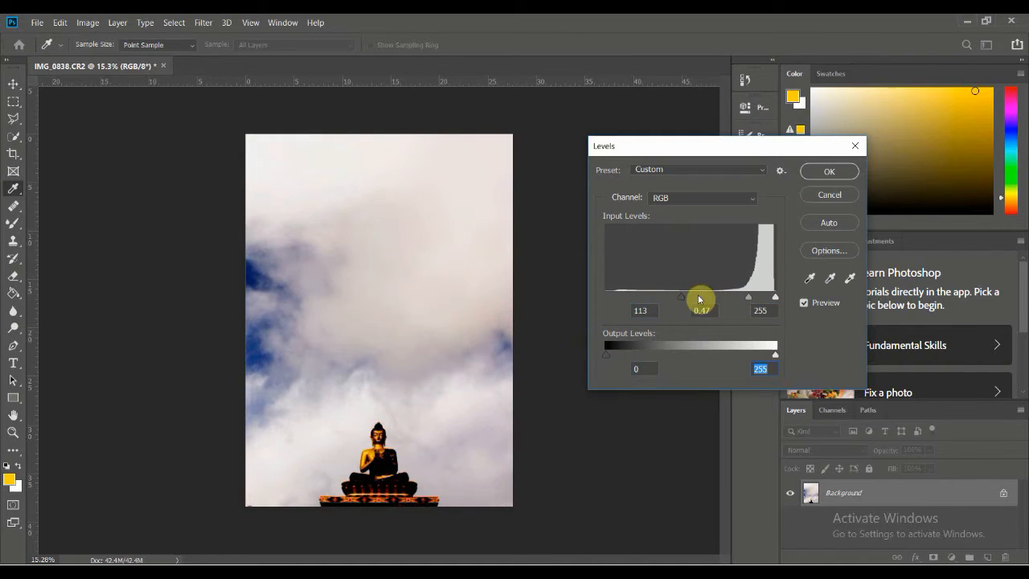
Step: Set the RGB input levels to 84, 0.66 and 255 and apply the Levels adjustment
left_click(762, 171)
left_click(759, 176)
left_click_drag(748, 298, 769, 300)
left_click_drag(666, 300, 622, 303)
mouse_move(700, 299)
left_mouse_down()
mouse_move(728, 307)
mouse_move(688, 306)
left_mouse_up()
left_click_drag(621, 299, 663, 302)
left_click_drag(709, 299, 777, 301)
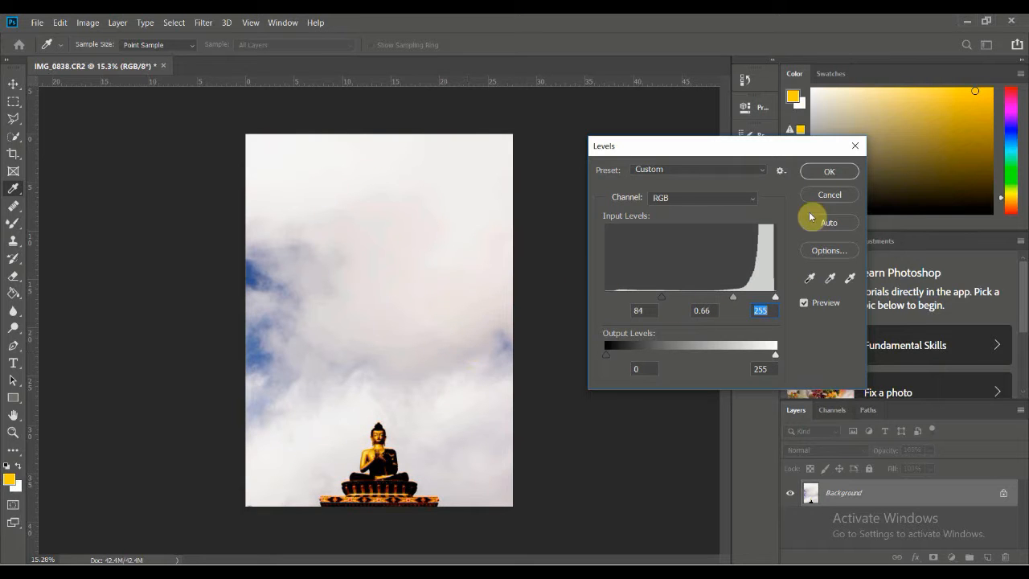
left_click(829, 171)
key("v")
scroll(334, 483, "up", 3)
scroll(414, 387, "down", 3)
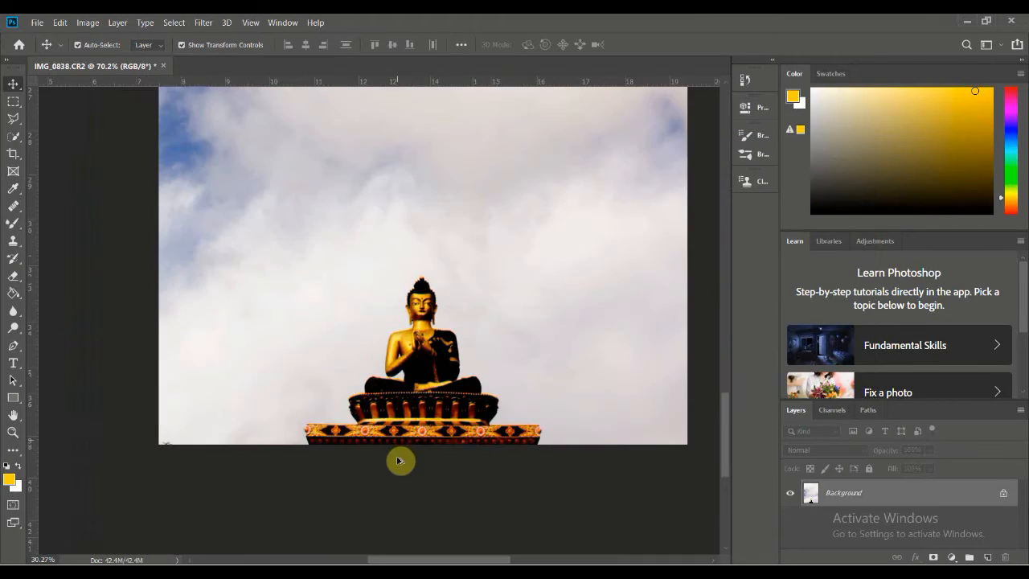
Step: Shape the RGB curve with several points, including one at input 235 and output 227, and apply the Curves adjustment
key("ctrl+0")
left_click(87, 23)
mouse_move(112, 54)
left_click(253, 79)
left_click_drag(514, 88, 788, 95)
left_click_drag(685, 263, 685, 284)
mouse_move(731, 242)
left_mouse_down()
mouse_move(725, 226)
mouse_move(730, 240)
left_mouse_up()
mouse_move(773, 185)
left_mouse_down()
mouse_move(781, 161)
mouse_move(782, 169)
left_mouse_up()
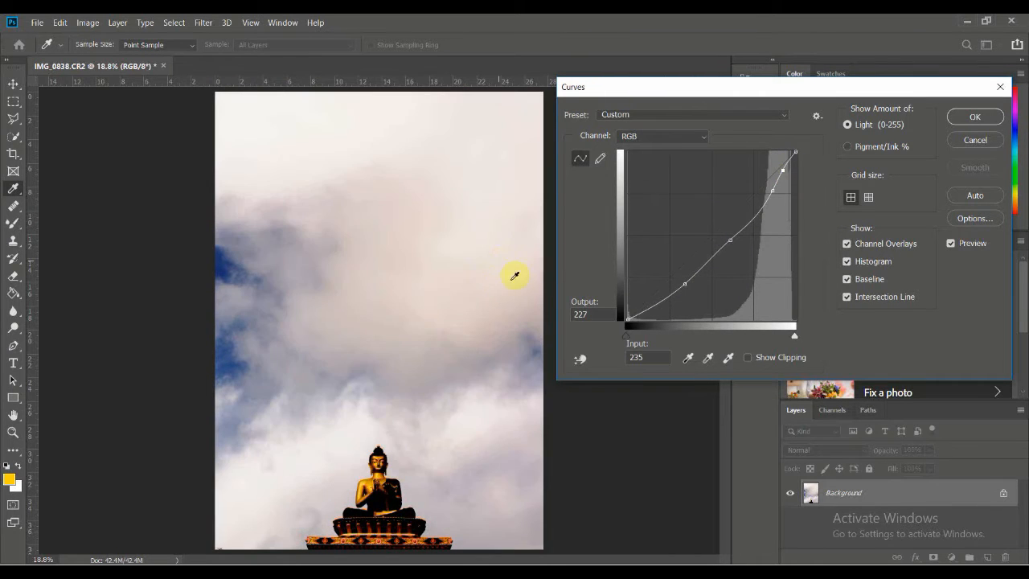
left_click_drag(648, 311, 647, 239)
left_click_drag(659, 344, 656, 310)
key("Return")
Step: Apply an Exposure adjustment to the photo
left_click(88, 22)
mouse_move(113, 48)
left_click(246, 86)
left_click_drag(801, 282, 863, 352)
left_click(915, 209)
Step: Apply a Vibrance adjustment with vibrance +93 and saturation +14
left_click(87, 23)
mouse_move(107, 53)
left_click(242, 108)
left_click_drag(760, 391, 806, 389)
left_click(863, 351)
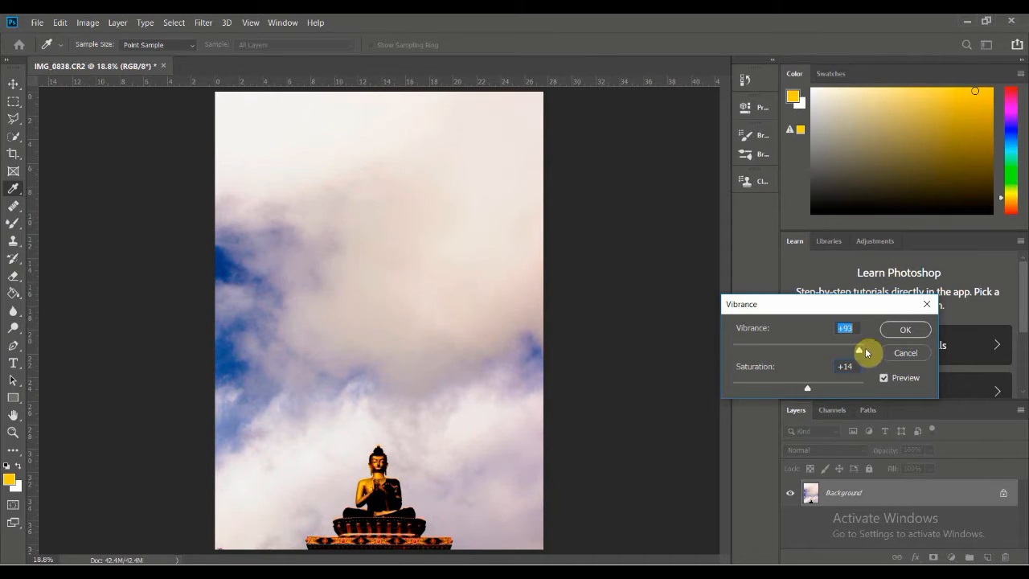
key("Return")
Step: Apply Hue/Saturation to the yellows sampled from the statue, with hue +6, saturation +51 and lightness +57
left_click(88, 23)
mouse_move(106, 54)
left_click(258, 122)
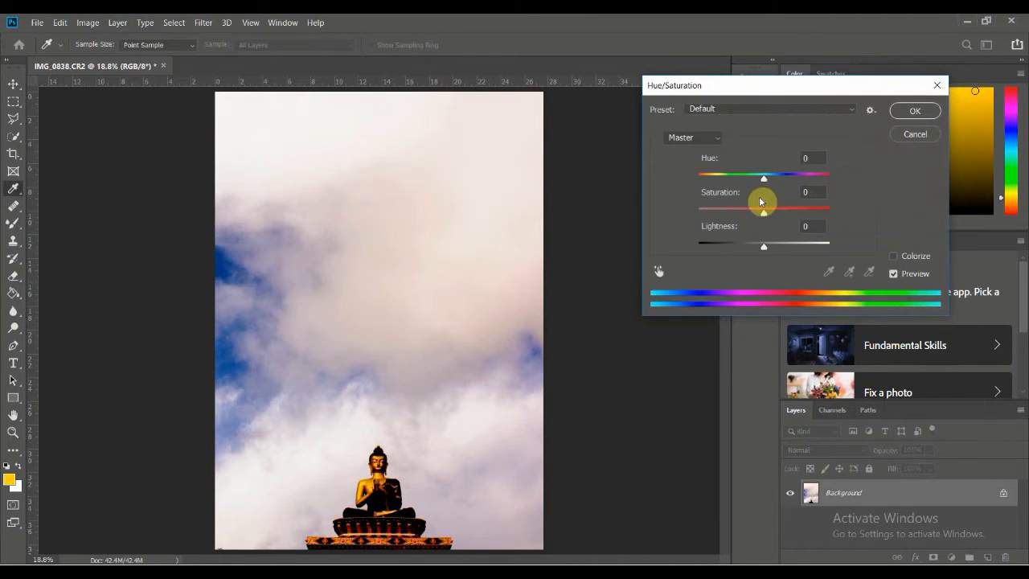
left_click_drag(764, 178, 726, 215)
left_click(658, 271)
left_click(382, 474)
left_click_drag(764, 249, 788, 247)
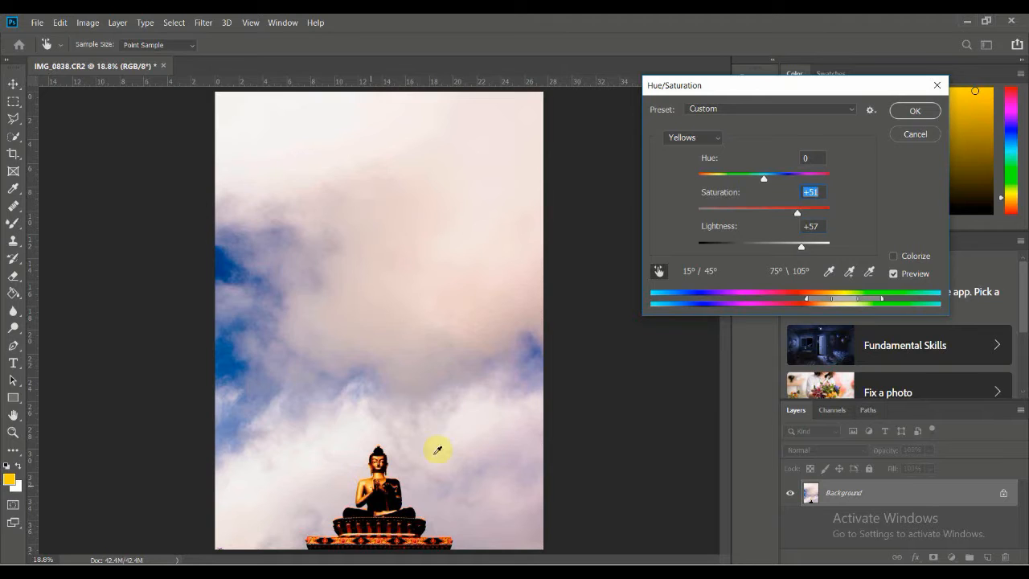
left_click(777, 178)
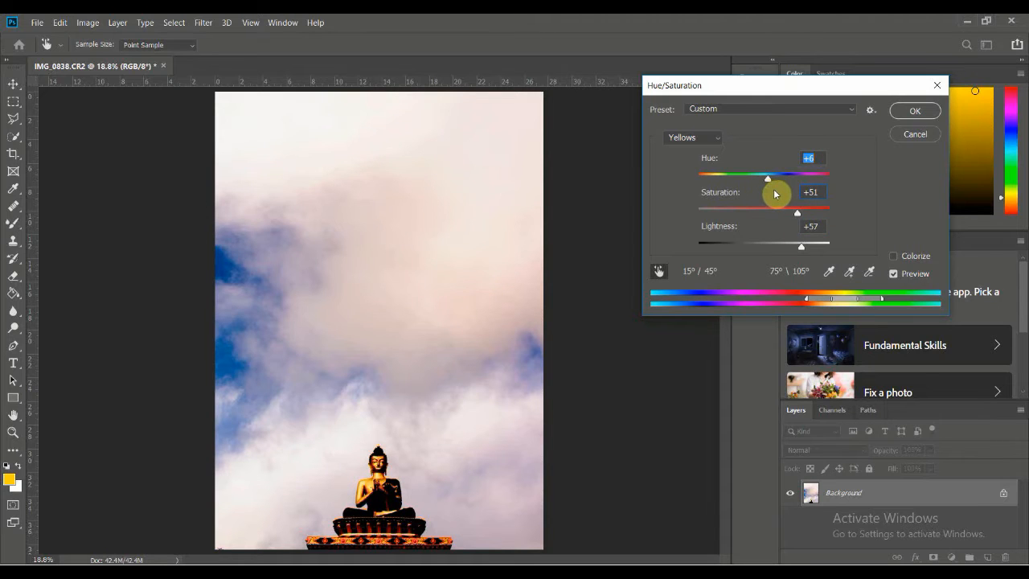
left_click_drag(797, 213, 824, 213)
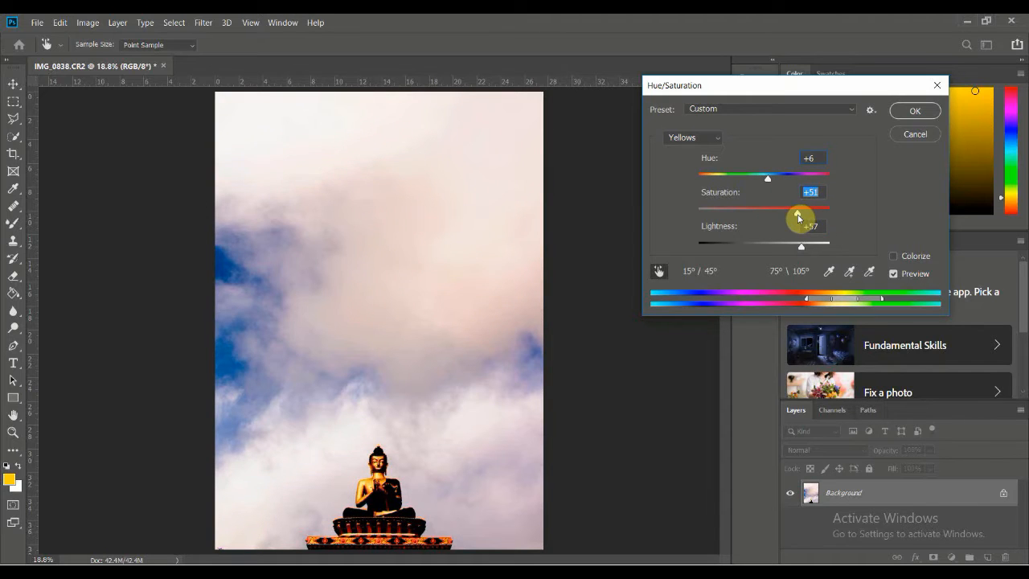
left_click_drag(784, 255, 800, 254)
left_click(915, 116)
Step: Apply a Color Balance adjustment to the midtones with colour levels -10, -3 and -9
left_click(90, 24)
mouse_move(113, 59)
left_click(269, 159)
mouse_move(821, 219)
left_mouse_down()
mouse_move(867, 225)
mouse_move(822, 221)
left_mouse_up()
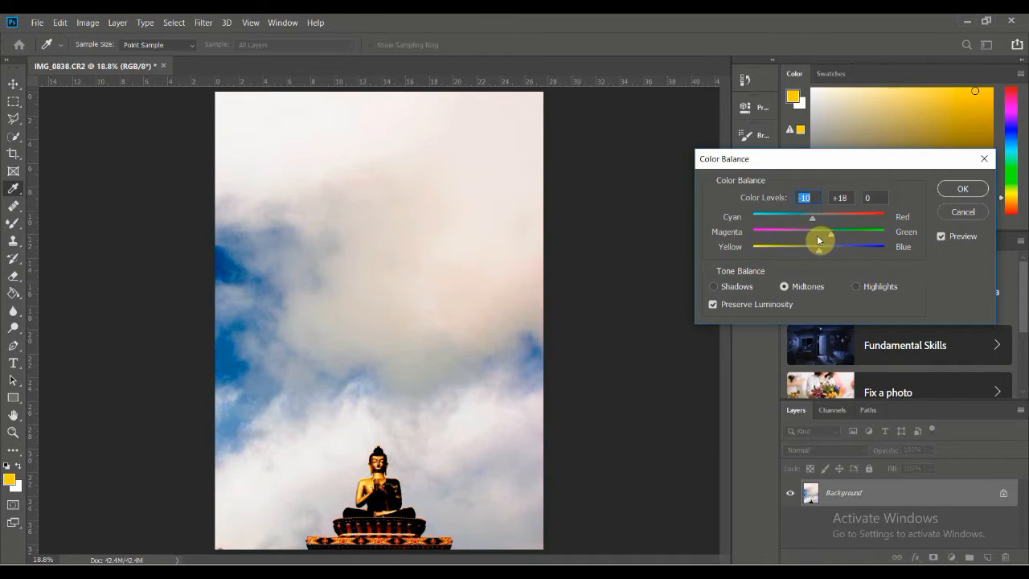
left_click_drag(835, 257, 817, 255)
mouse_move(819, 255)
left_mouse_down()
mouse_move(842, 258)
mouse_move(811, 255)
left_mouse_up()
left_click(974, 190)
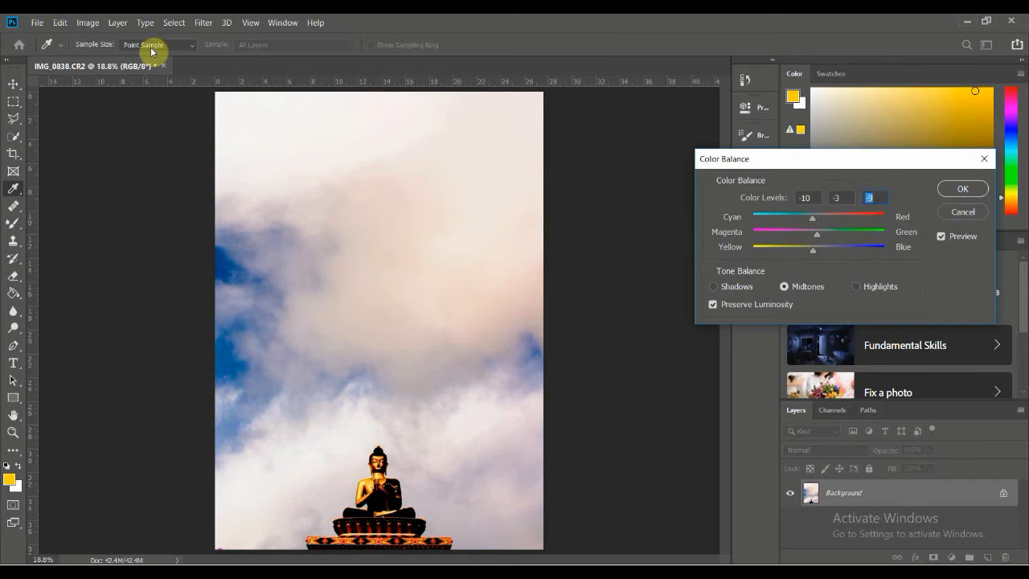
left_click(98, 26)
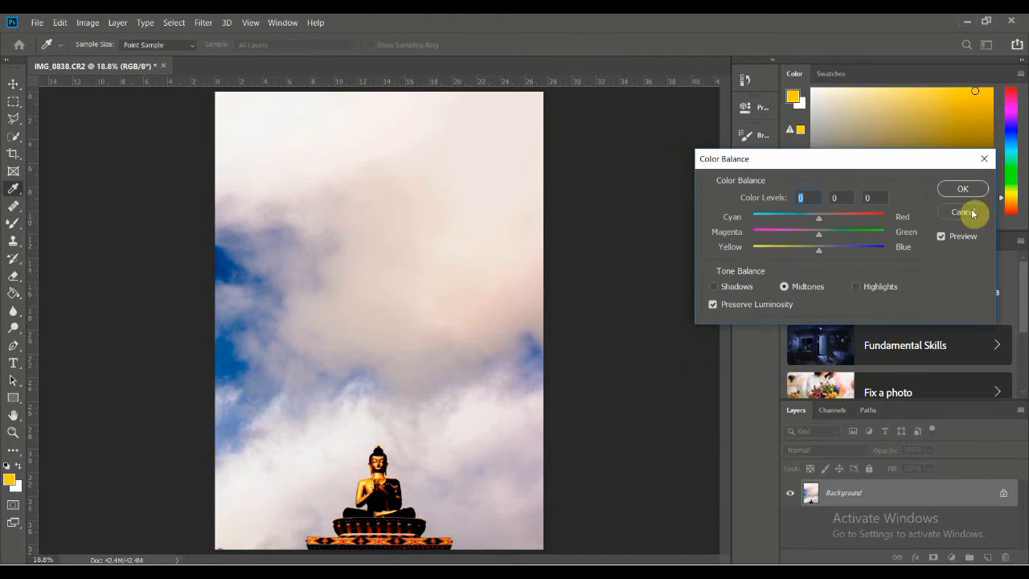
left_click(969, 187)
Step: Open the Photo Filter adjustment and try the Sepia filter at 22% density
left_click(88, 22)
mouse_move(112, 55)
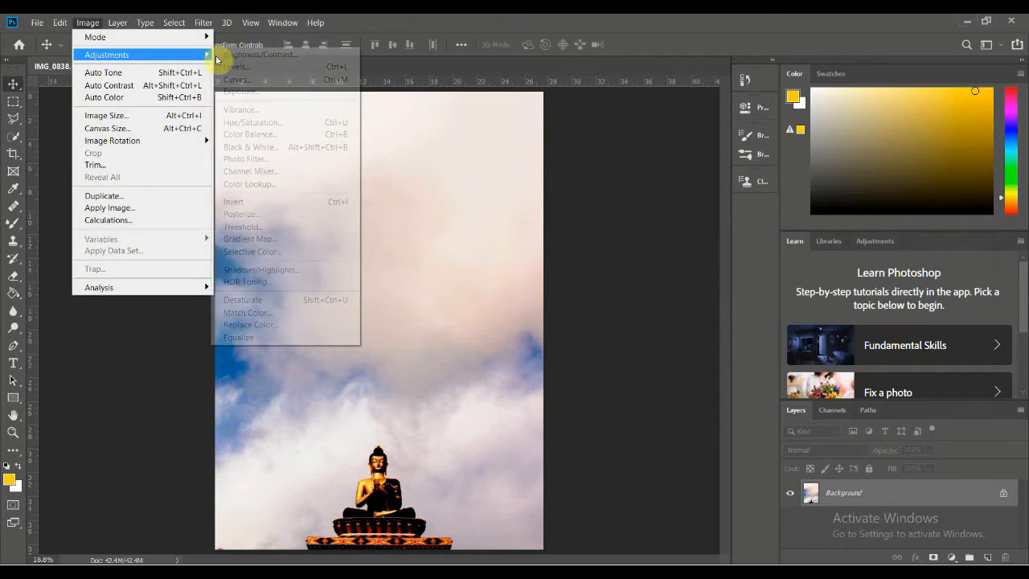
left_click(293, 158)
left_click(852, 228)
left_click(876, 389)
left_click(879, 231)
left_click(864, 411)
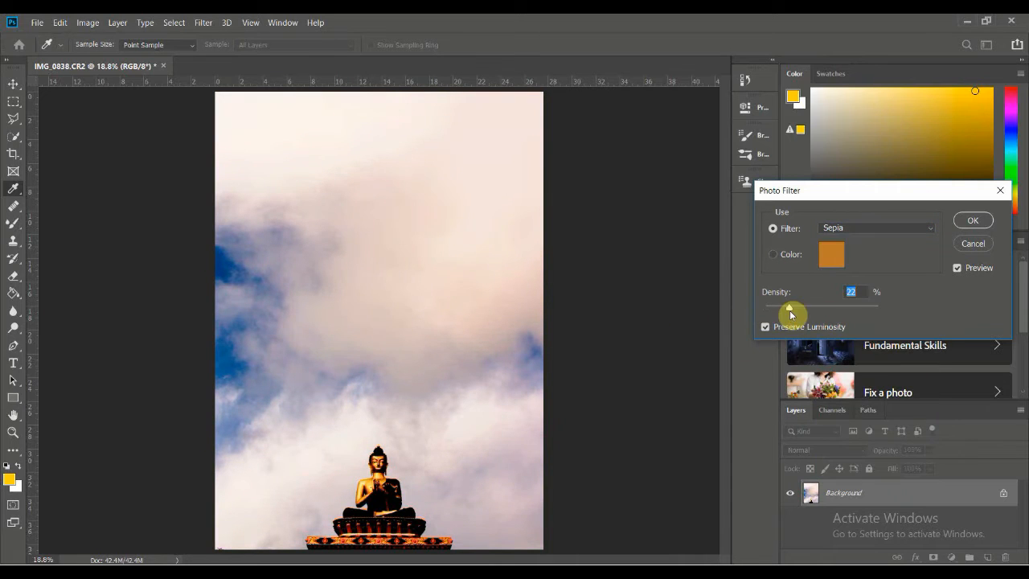
Step: Try other photo filters, including Cyan at 1% density and Yellow at 12% density
left_click(876, 228)
left_click(864, 358)
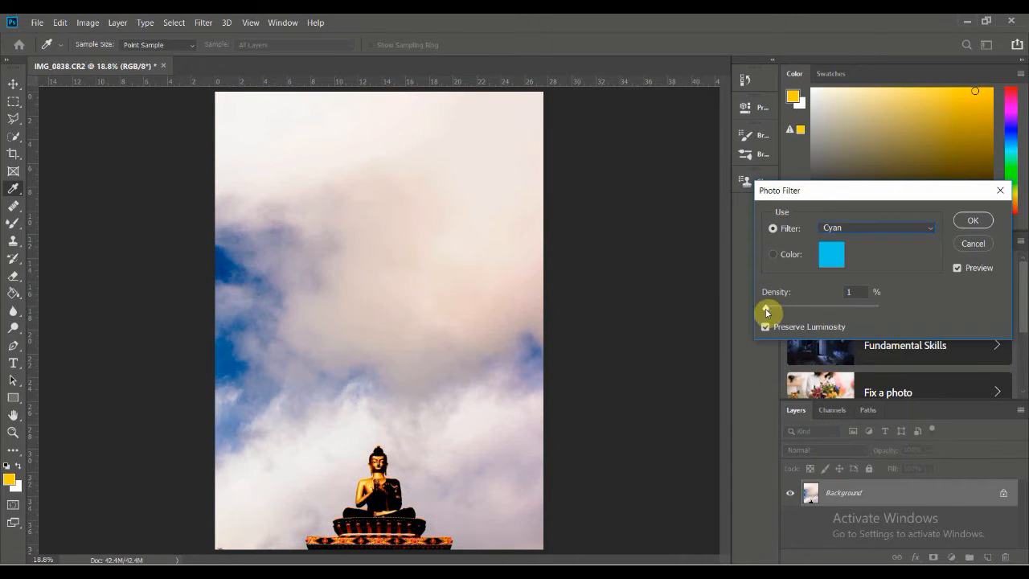
left_click(876, 229)
left_click(864, 233)
left_click(876, 228)
left_click(864, 340)
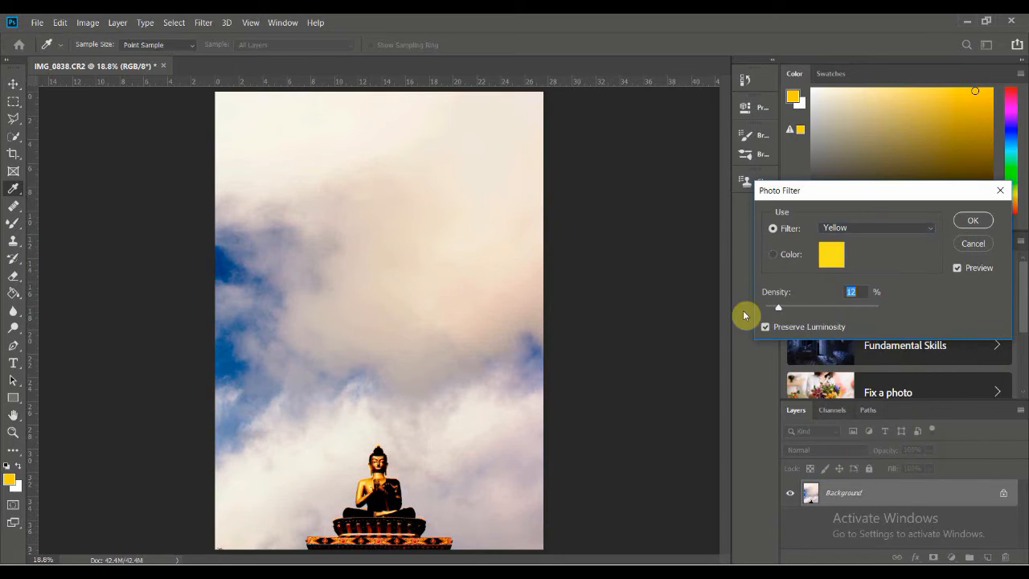
left_click_drag(745, 315, 745, 315)
Step: Choose the Blue photo filter at 7% density and apply it
left_click(876, 228)
left_click(864, 355)
left_click(973, 220)
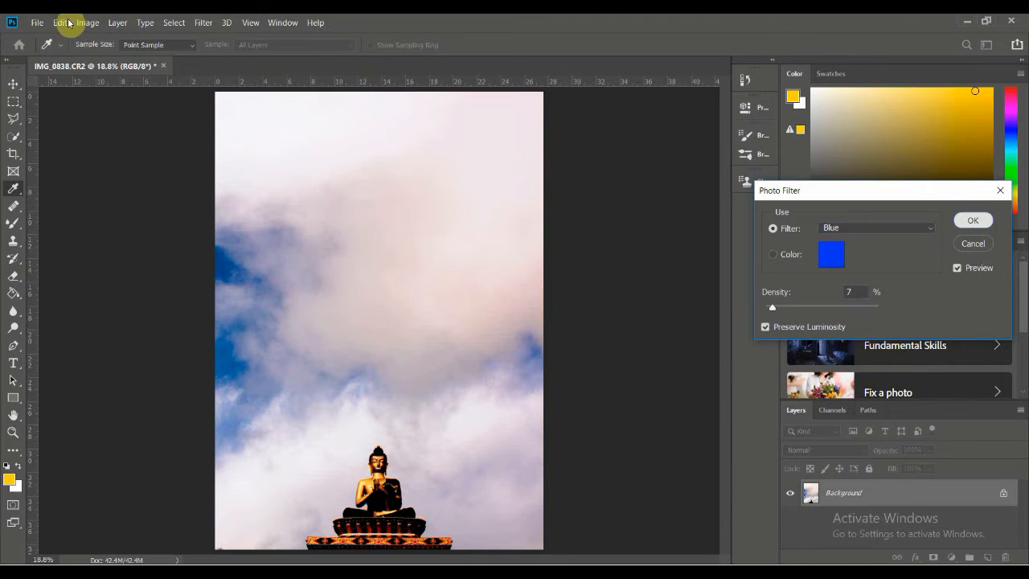
Step: Open the Channel Mixer, try changing its source channels, and undo those changes
left_click(88, 22)
mouse_move(103, 51)
left_click(330, 191)
left_click_drag(851, 300, 856, 324)
key("ctrl+z")
left_click_drag(860, 260, 851, 271)
key("ctrl+z")
Step: Mix the Blue output channel with red -7% and green +27%, adjust its blue source, and apply the Channel Mixer
left_click(876, 181)
left_click(860, 221)
left_click_drag(872, 230, 859, 233)
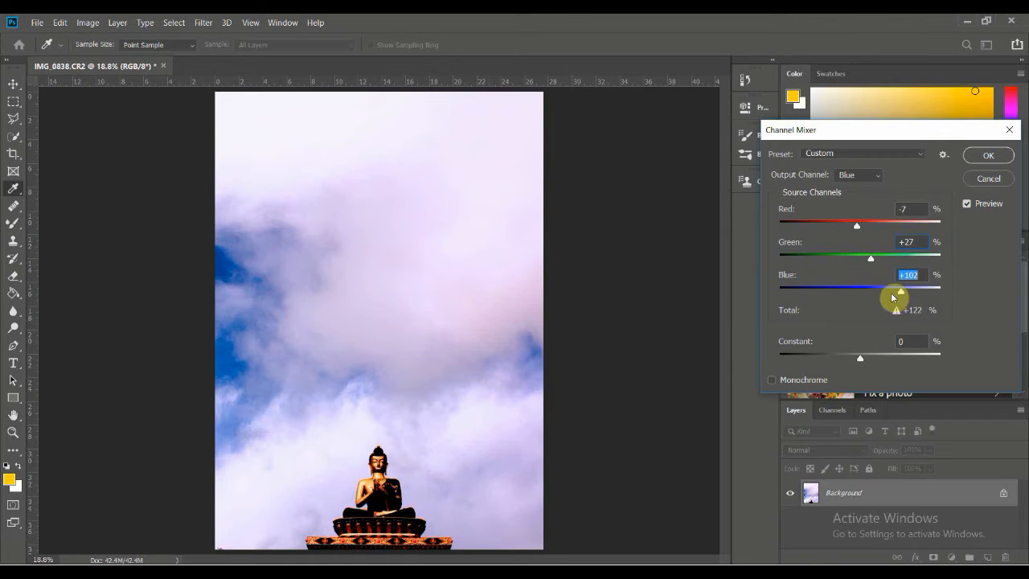
left_click(858, 174)
left_click(882, 179)
left_click(988, 155)
Step: Apply Selective Color to the yellows with cyan -62%, magenta -8%, yellow +52% and black -15%
left_click(87, 23)
mouse_move(107, 55)
left_click(297, 252)
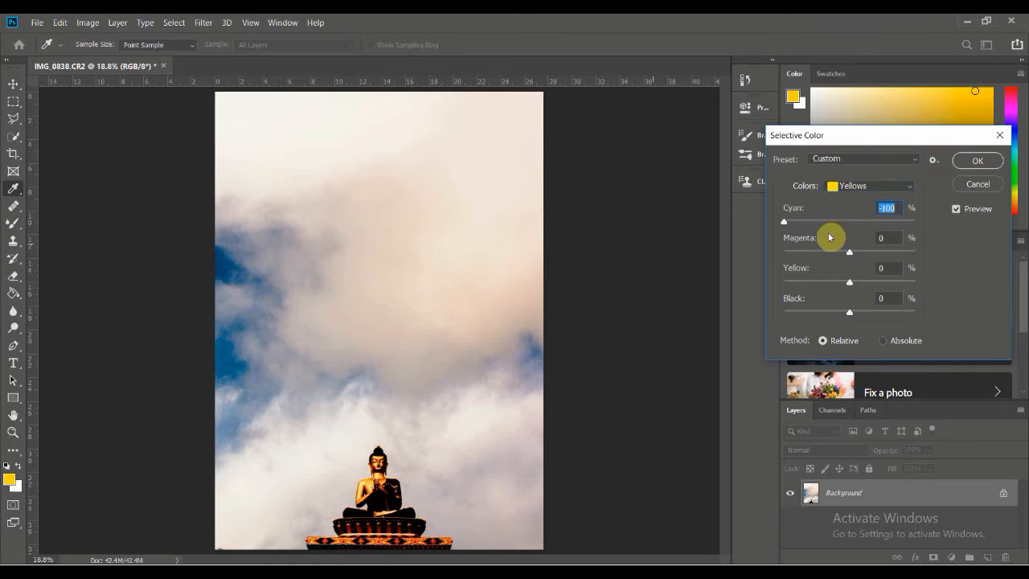
left_click_drag(867, 283, 839, 315)
left_click_drag(850, 255, 809, 223)
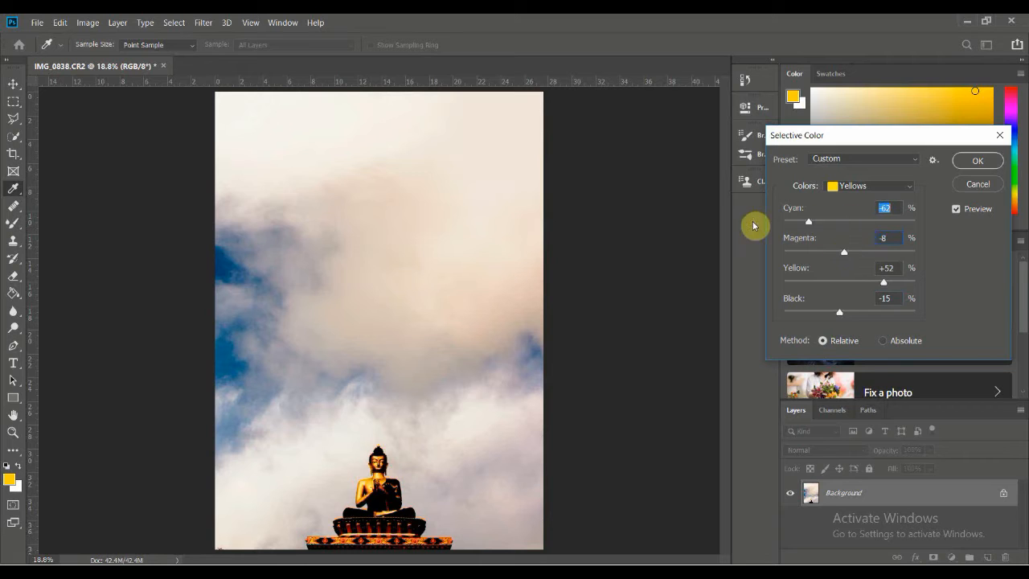
key("Return")
key("v")
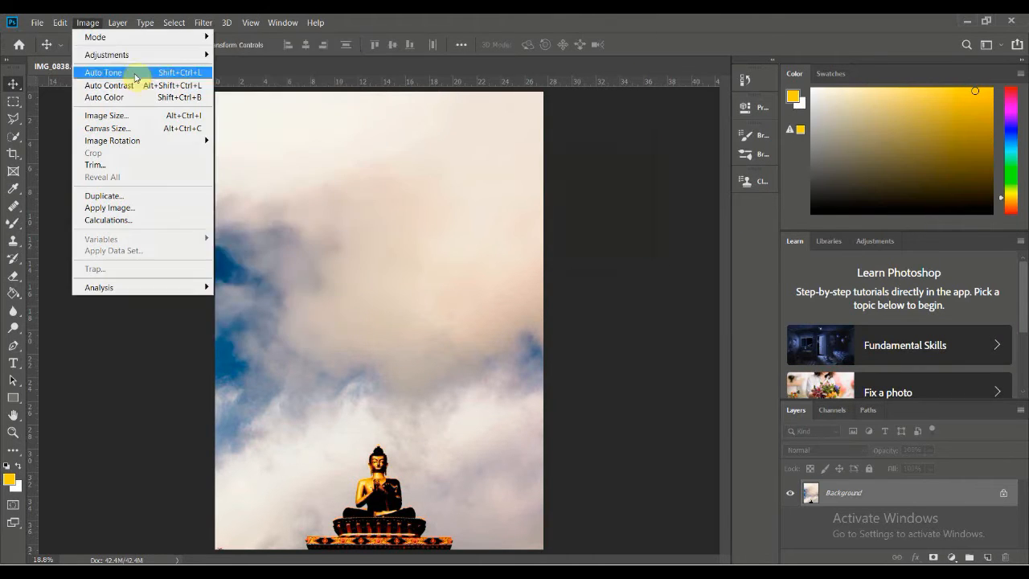
Step: Apply a Shadows/Highlights adjustment with shadows at 24% and highlights at 0%
mouse_move(107, 54)
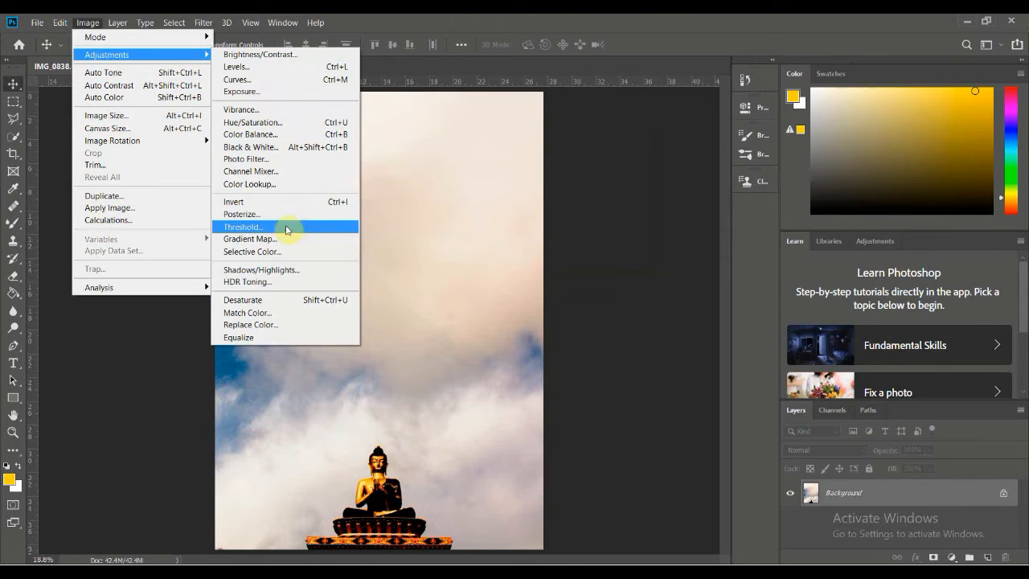
left_click(261, 270)
mouse_move(766, 163)
left_mouse_down()
mouse_move(665, 179)
mouse_move(896, 147)
mouse_move(762, 168)
left_mouse_up()
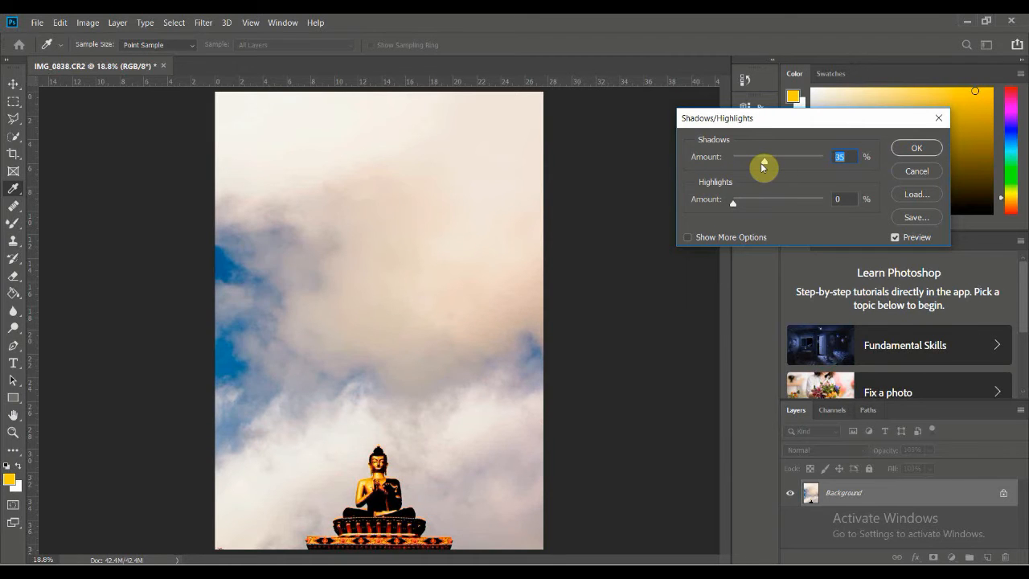
left_click(799, 169)
left_click(754, 161)
left_click_drag(732, 207, 675, 217)
left_click_drag(767, 162, 750, 164)
mouse_move(732, 206)
left_mouse_down()
mouse_move(841, 211)
mouse_move(730, 205)
left_mouse_up()
left_click_drag(772, 173, 665, 190)
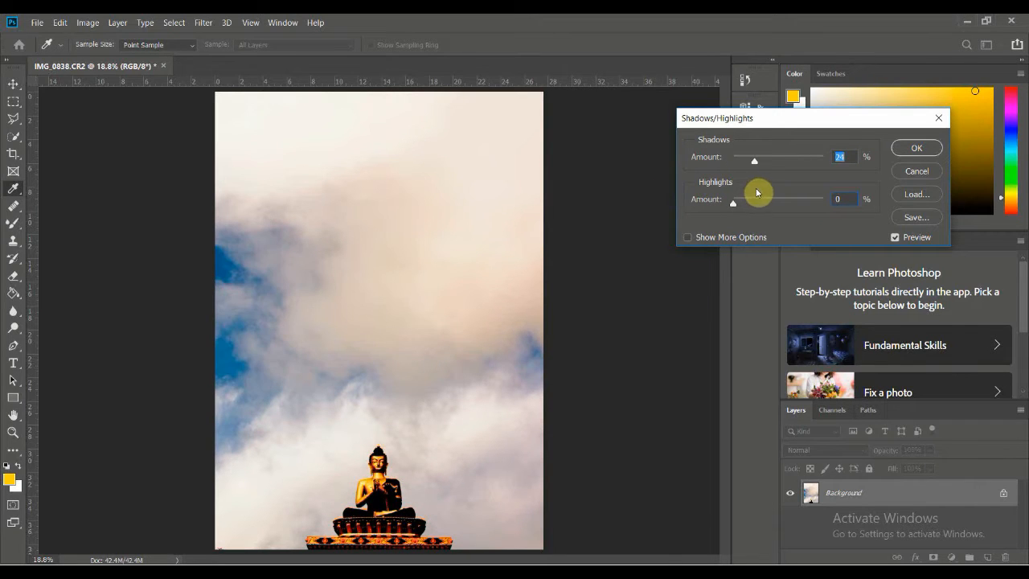
left_click(916, 148)
key("v")
Step: Apply a Match Color adjustment with luminance 116 and color intensity 81
left_click(87, 22)
mouse_move(107, 54)
left_click(275, 313)
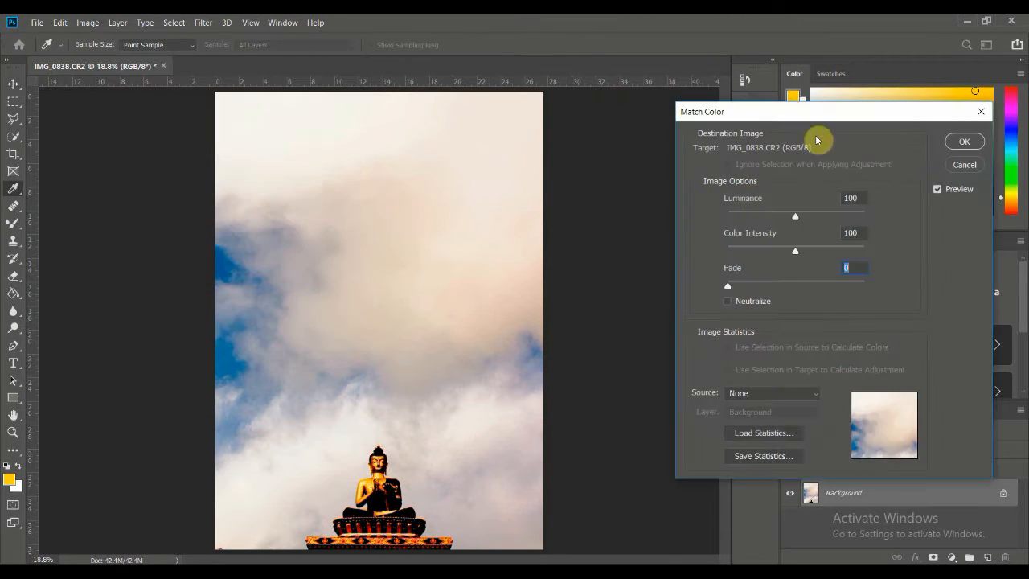
left_click_drag(857, 216, 807, 217)
mouse_move(796, 254)
left_mouse_down()
mouse_move(834, 252)
mouse_move(792, 259)
left_mouse_up()
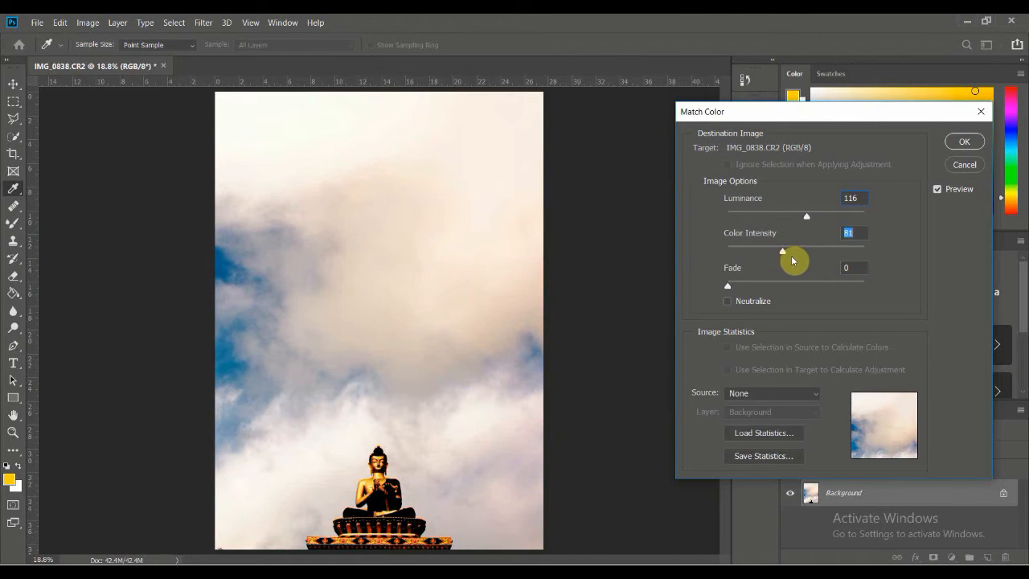
left_click(964, 141)
Step: Adjust the replacement colour in Replace Color and close the adjustment
left_click(88, 22)
mouse_move(193, 55)
left_click(266, 325)
left_click_drag(689, 362, 750, 374)
left_click(844, 143)
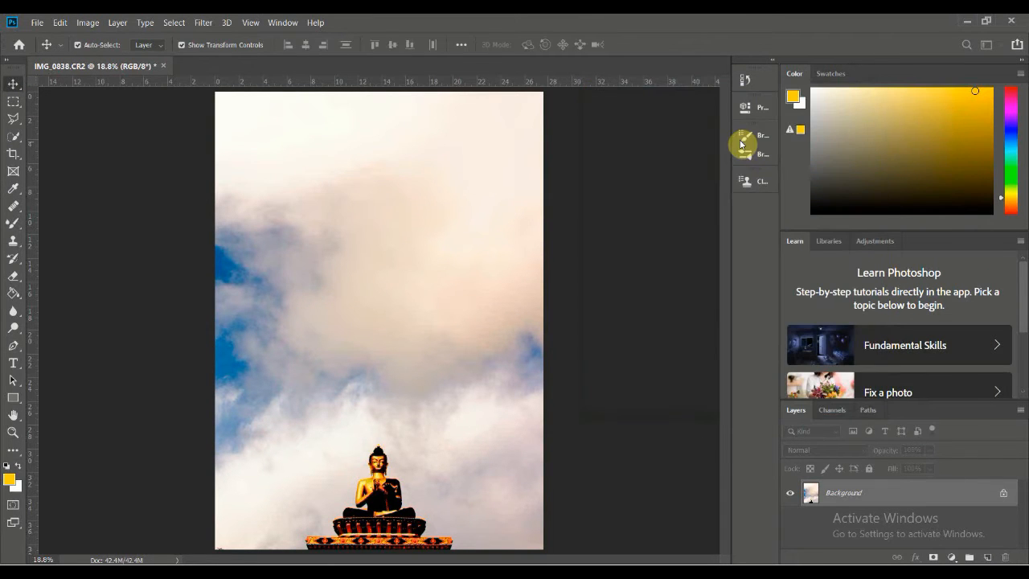
Step: Crop the photo tighter along the statue's base and the side edges
left_click(12, 152)
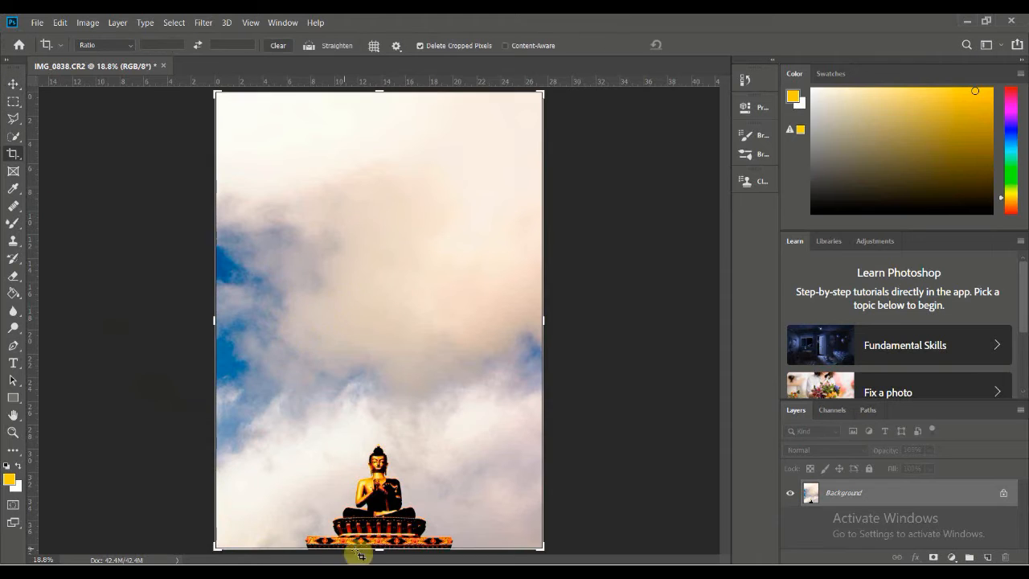
scroll(381, 328, "up", 3)
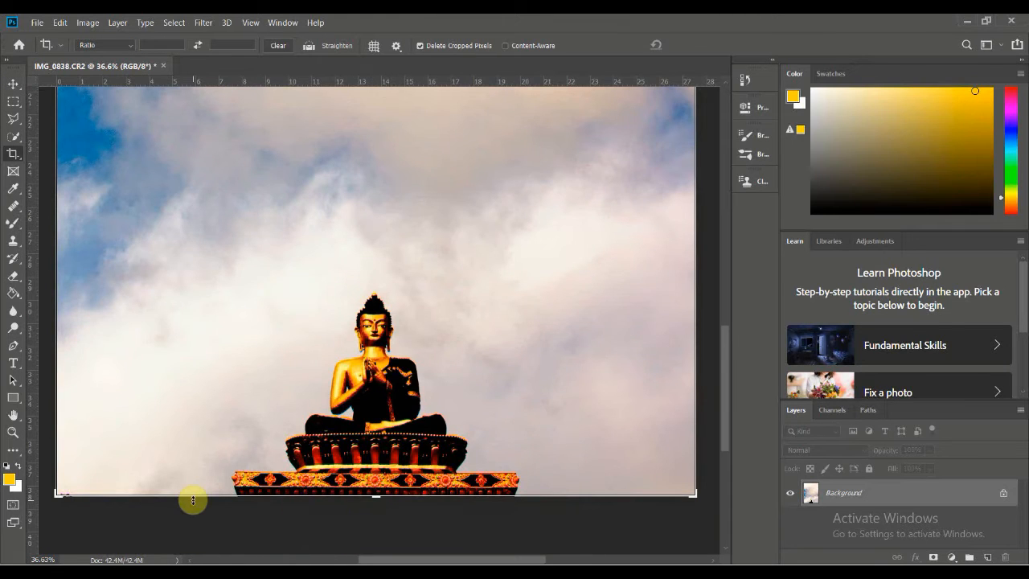
left_click_drag(375, 495, 368, 498)
scroll(367, 459, "up", 3)
left_click_drag(380, 460, 379, 461)
scroll(402, 436, "down", 3)
left_click_drag(102, 436, 104, 437)
left_click_drag(650, 440, 643, 437)
key("Return")
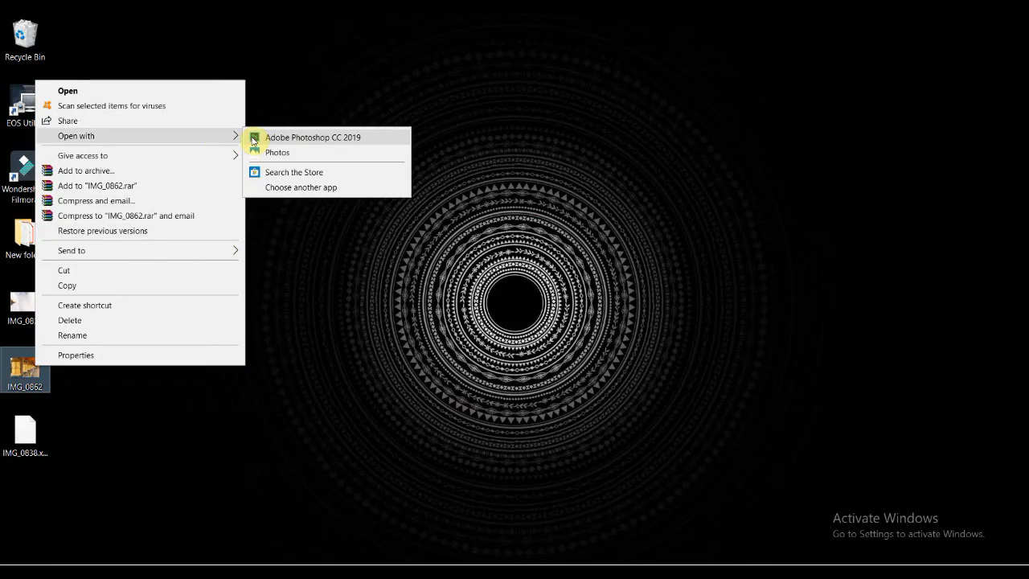
Step: Open the IMG_0862 photo from the desktop in Adobe Photoshop CC 2019 and activate the Polygonal Lasso tool
left_click(269, 136)
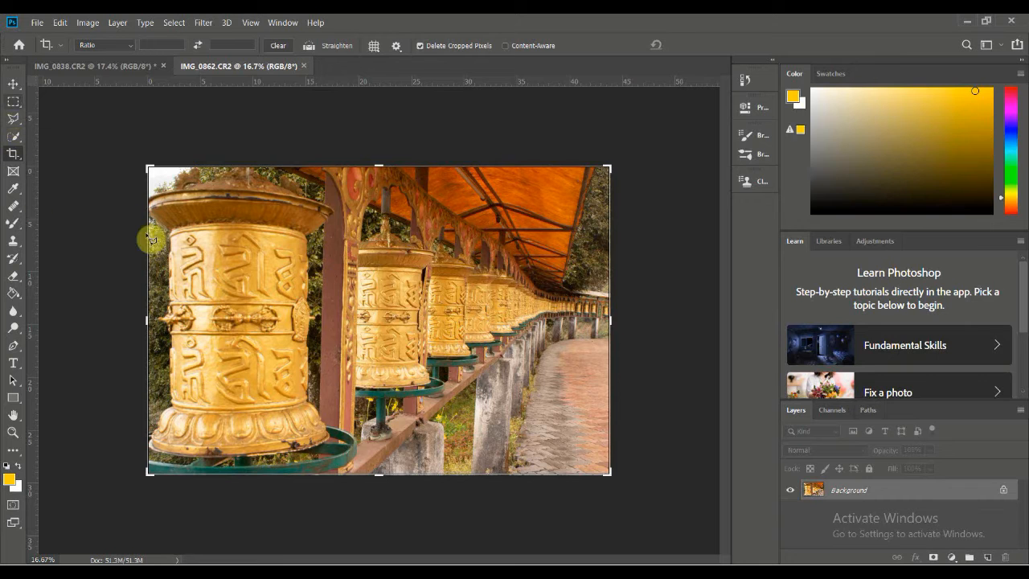
key("l")
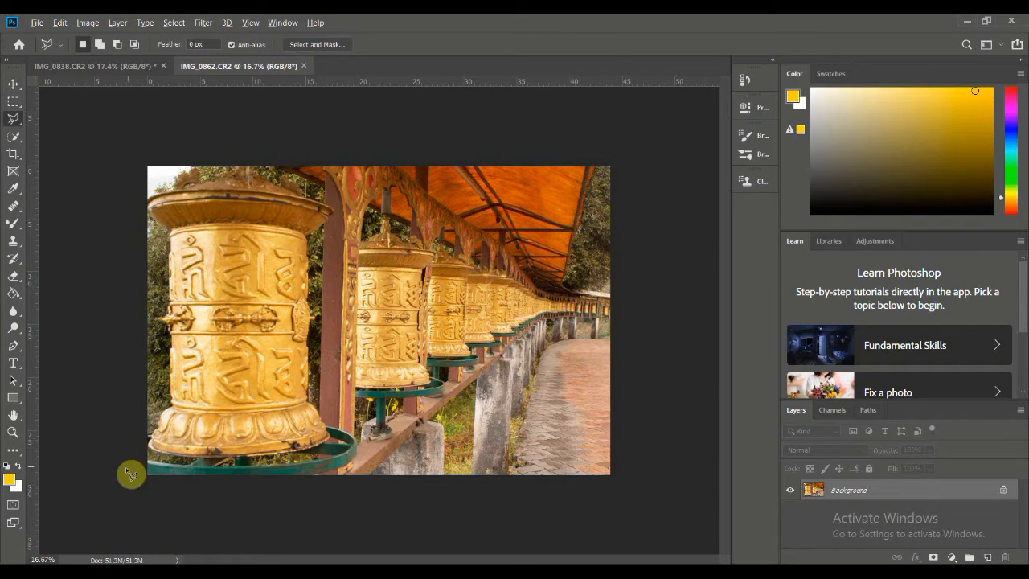
Step: Select the lower rim at the right side of the front prayer wheel's base with the Polygonal Lasso
scroll(297, 447, "up", 8)
scroll(316, 478, "up", 5)
left_click(315, 479)
left_click_drag(457, 445, 563, 389)
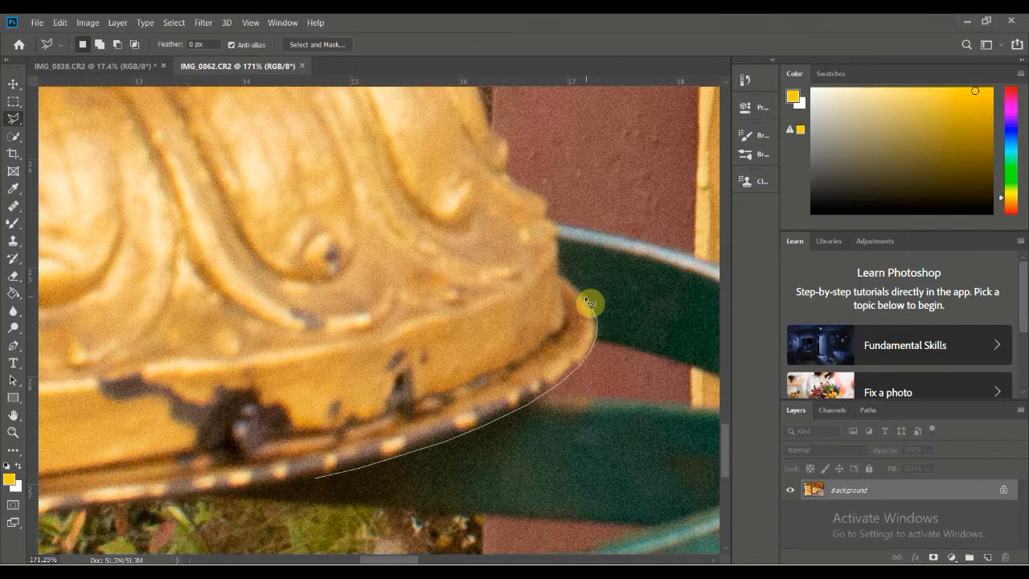
double_click(554, 220)
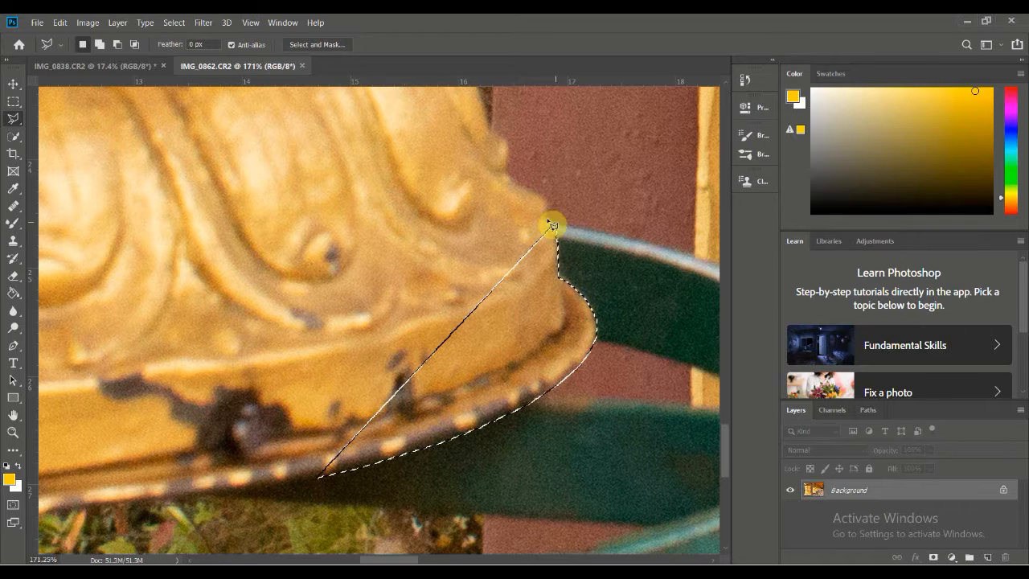
Step: Add to the selection, tracing up the right edge of the lotus-petal base to the start of the drum
left_click_drag(553, 217, 516, 187)
left_click(508, 167)
left_click(508, 141)
left_click(495, 133)
left_click(488, 126)
left_click(480, 423)
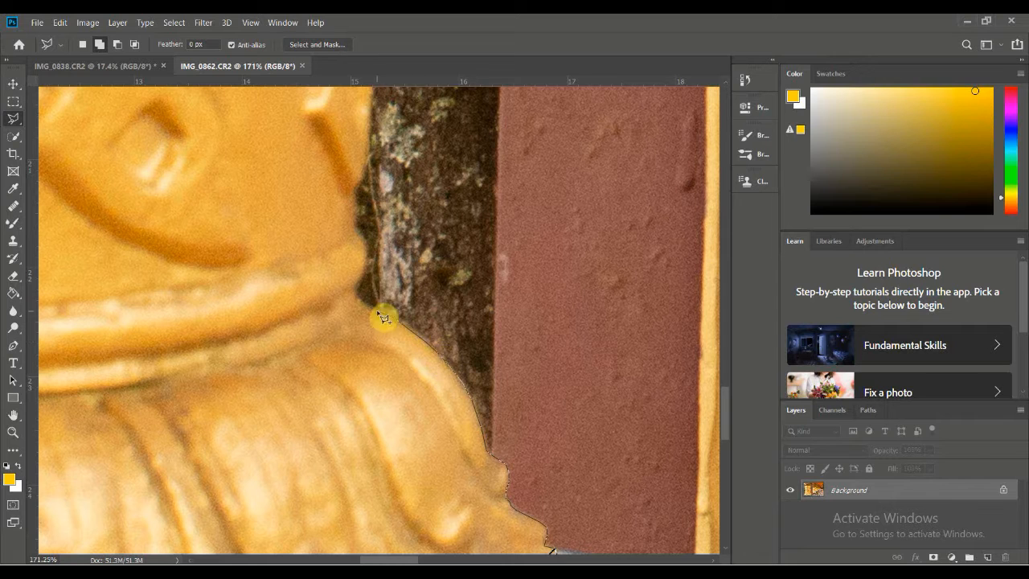
left_click(362, 181)
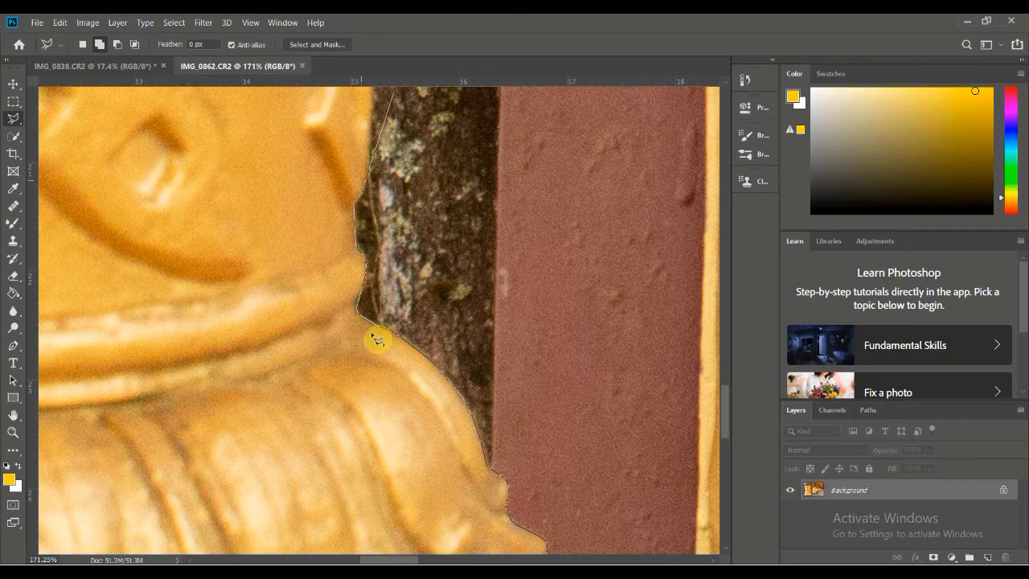
left_click(366, 358)
left_click(374, 148)
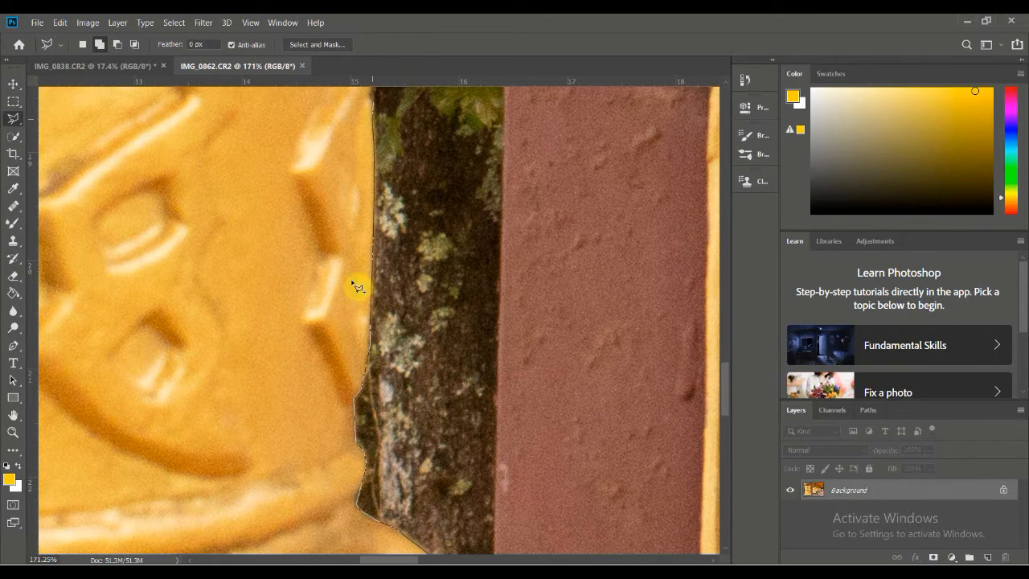
Step: Trace the selection up the right edge of the drum, past the middle band, to just below the lid
scroll(358, 282, "up", 3)
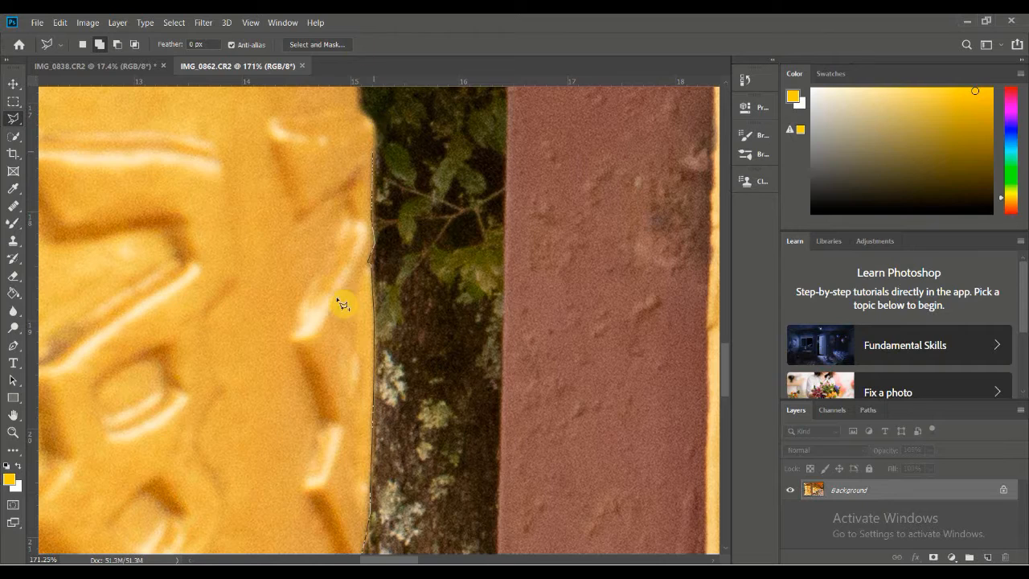
scroll(368, 273, "up", 4)
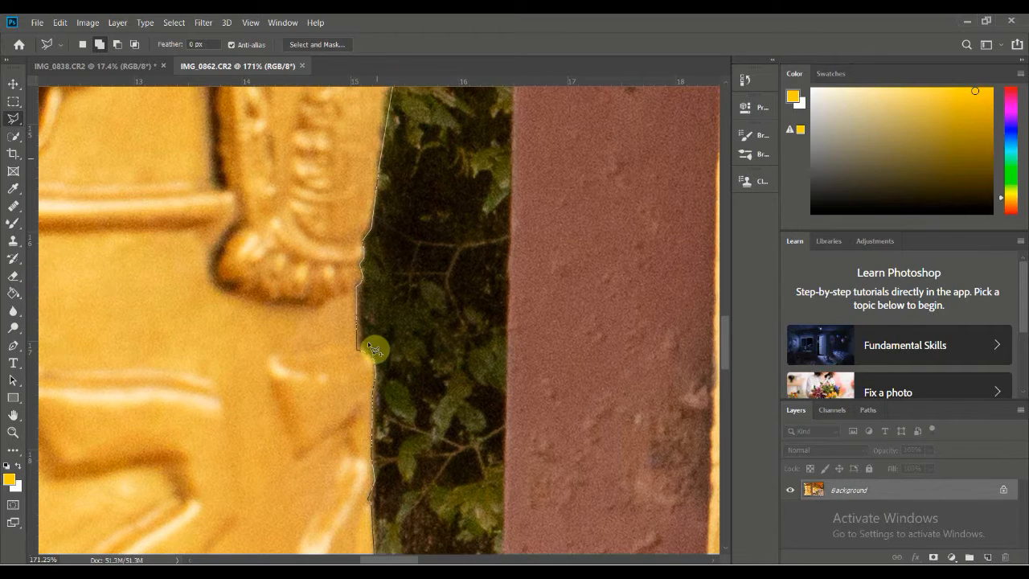
scroll(389, 315, "up", 3)
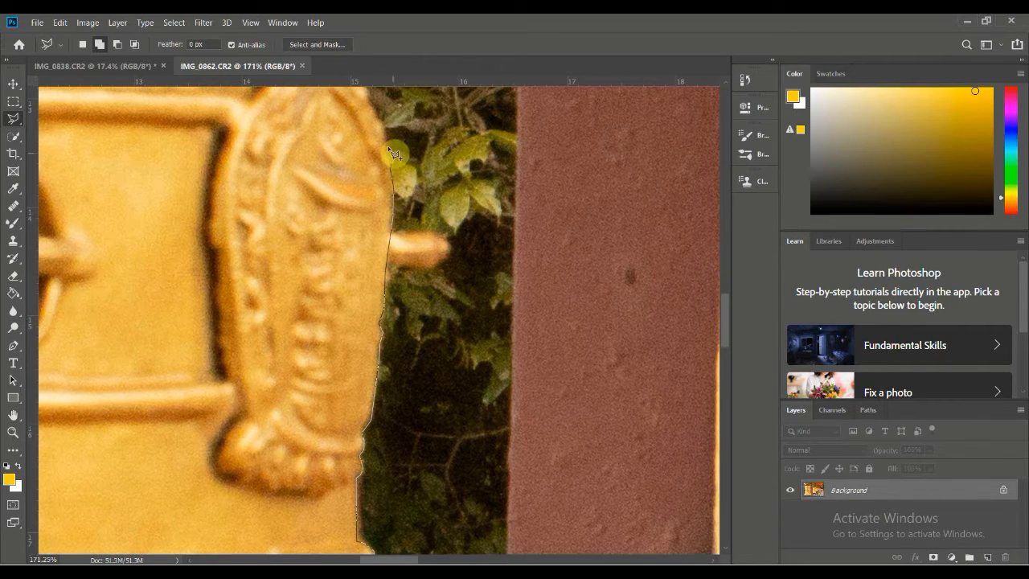
double_click(366, 94)
scroll(374, 345, "up", 4)
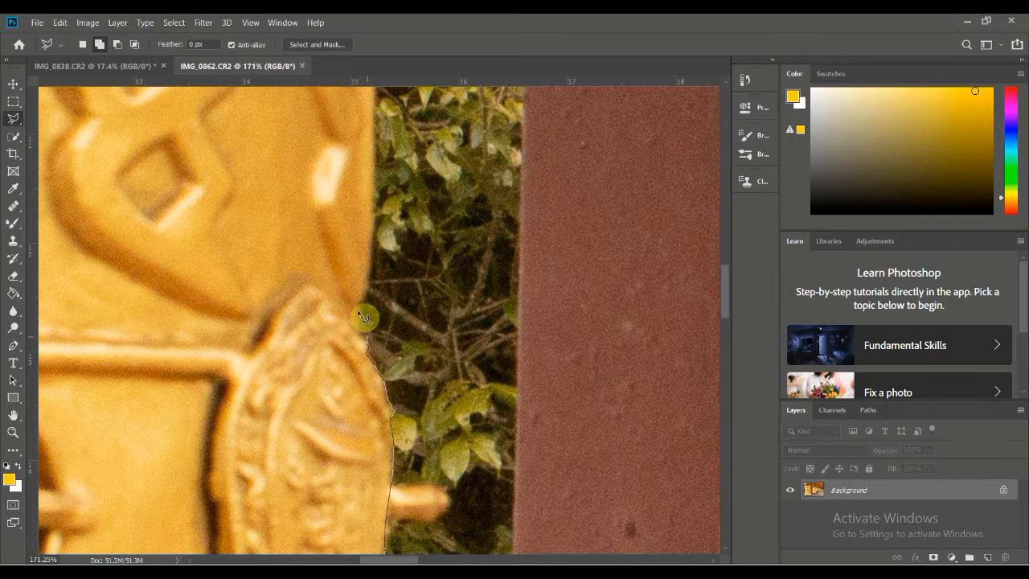
scroll(369, 241, "up", 4)
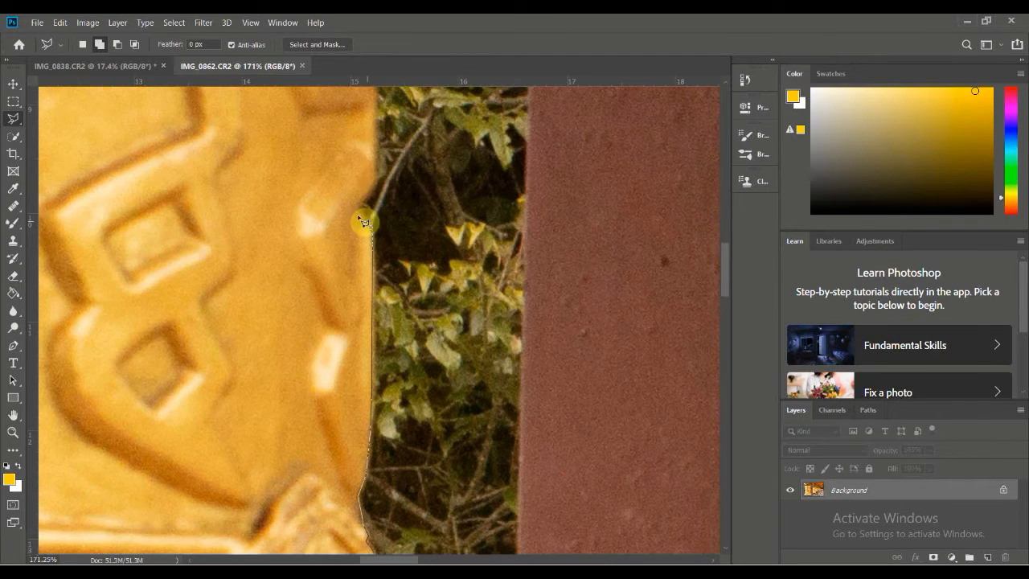
scroll(372, 287, "up", 5)
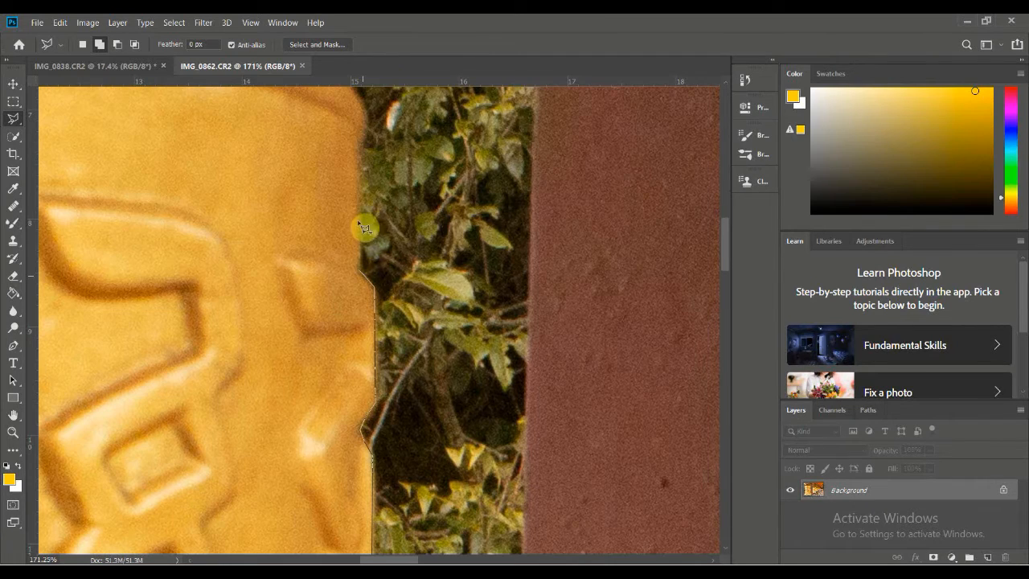
Step: Trace the selection around the right end of the lid and over its upper rim and ornaments
scroll(353, 379, "up", 6)
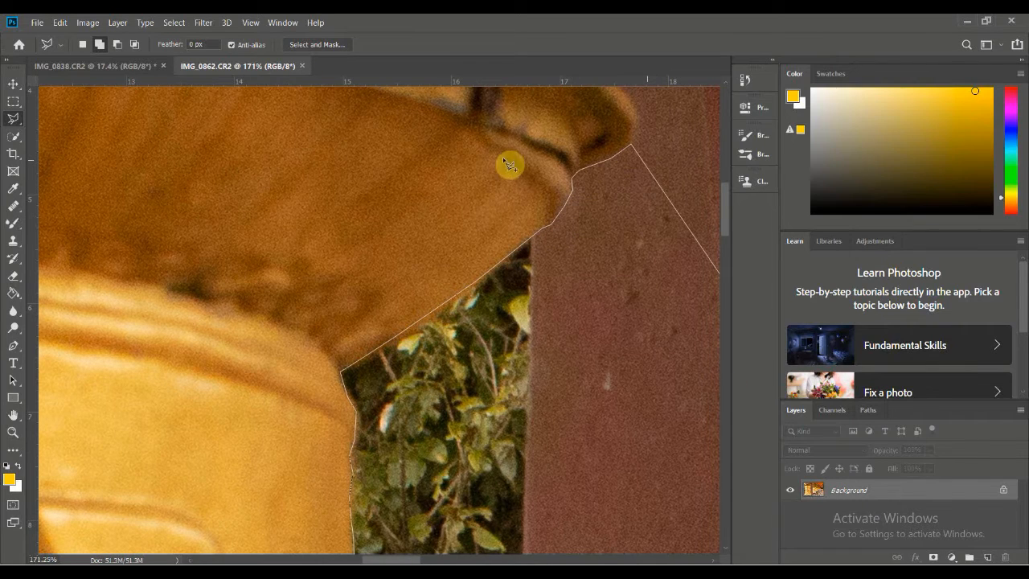
scroll(500, 126, "right", 3)
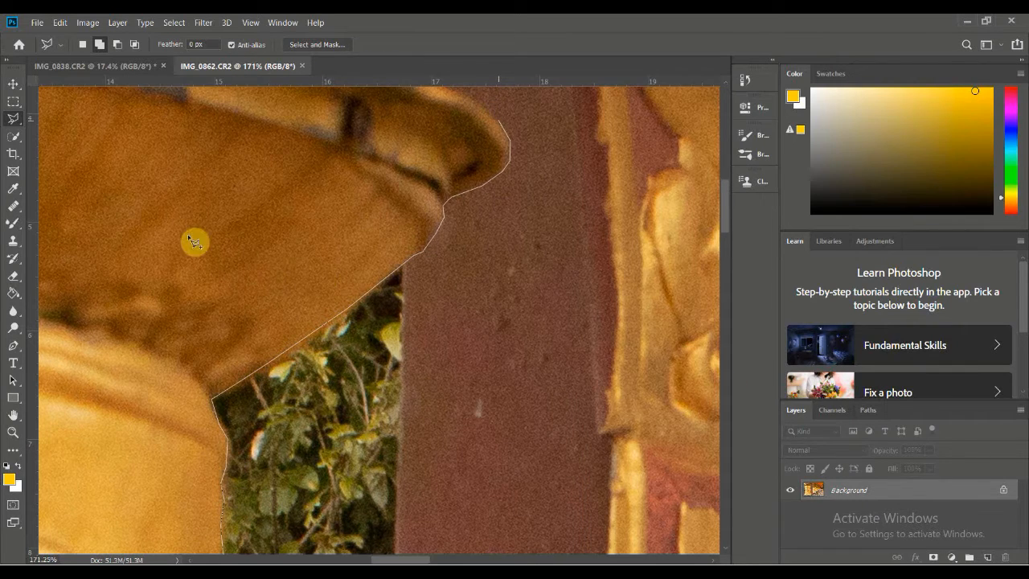
scroll(193, 239, "up", 5)
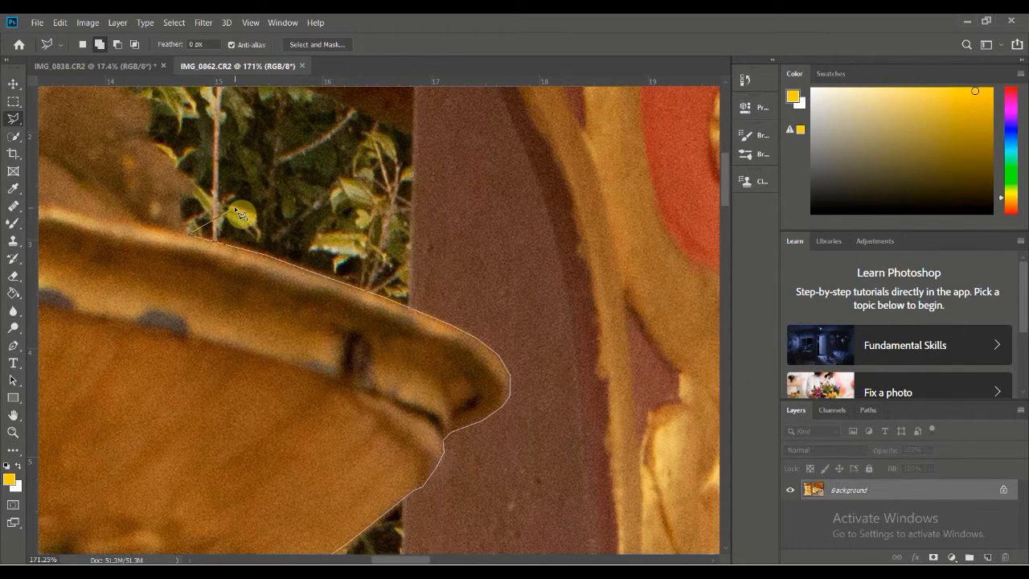
left_click(413, 443)
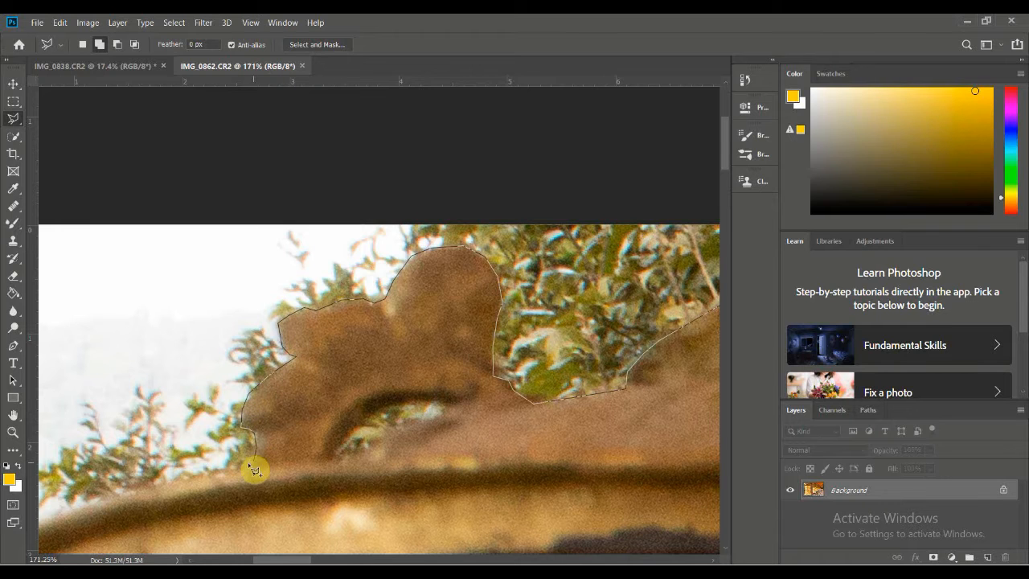
Step: Trace the lid's left rim past the photo edge and down its underside to the drum
left_click_drag(251, 471, 361, 391)
left_click_drag(268, 441, 285, 261)
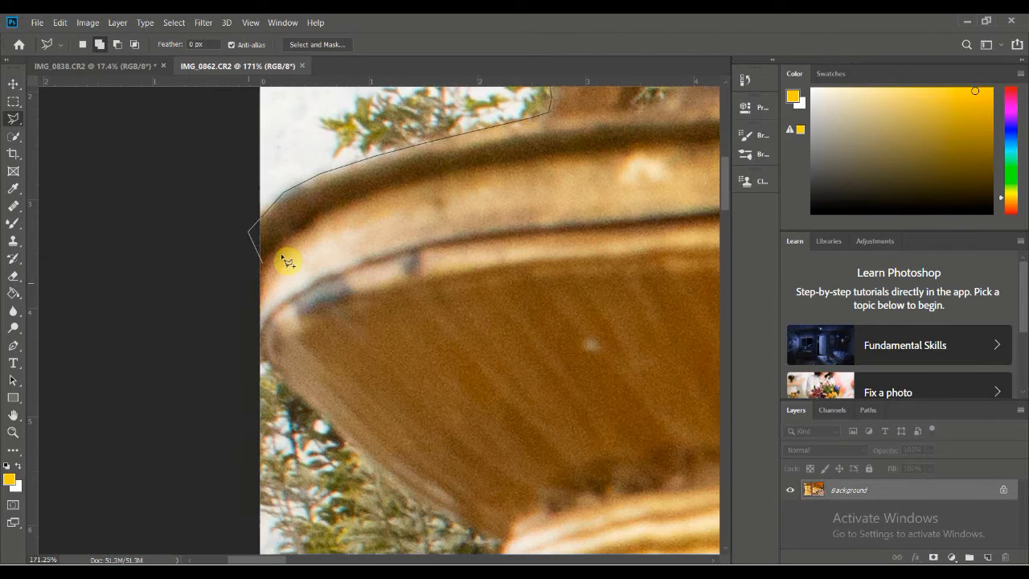
double_click(506, 541)
Step: Trace the drum's left edge down around the protruding ornament to the base petals and close the added selection
scroll(496, 312, "down", 5)
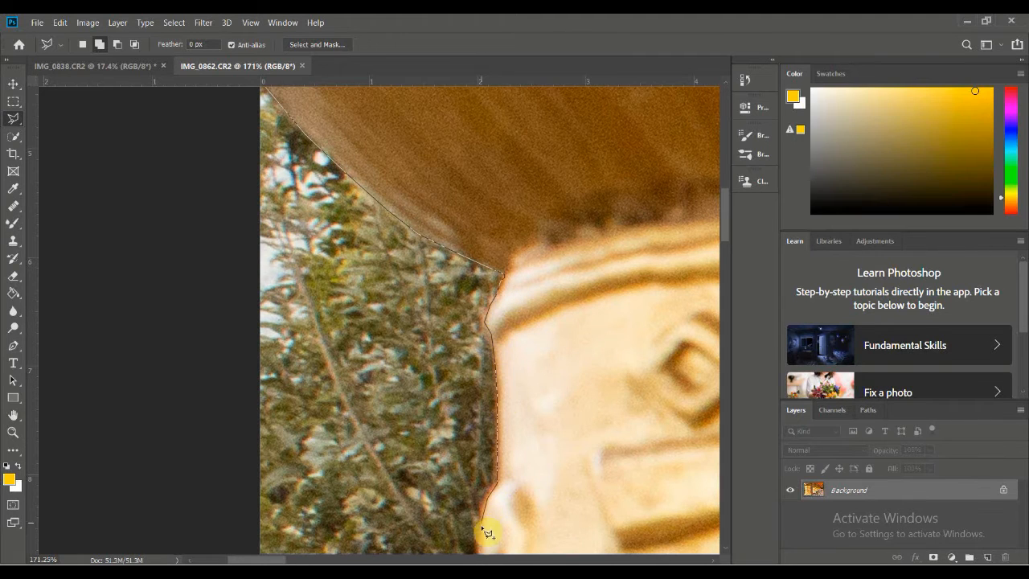
scroll(486, 422, "down", 7)
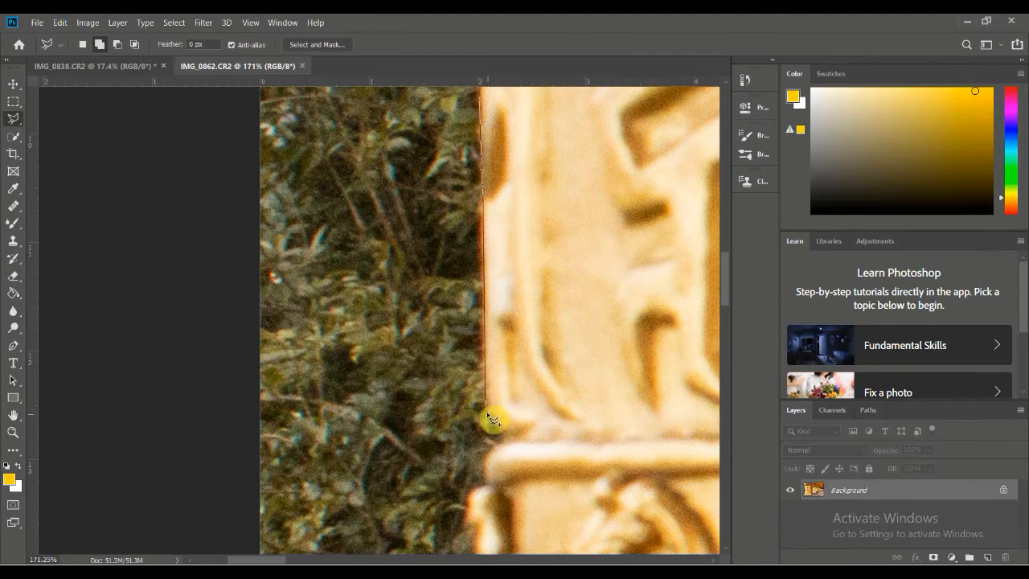
scroll(470, 533, "down", 4)
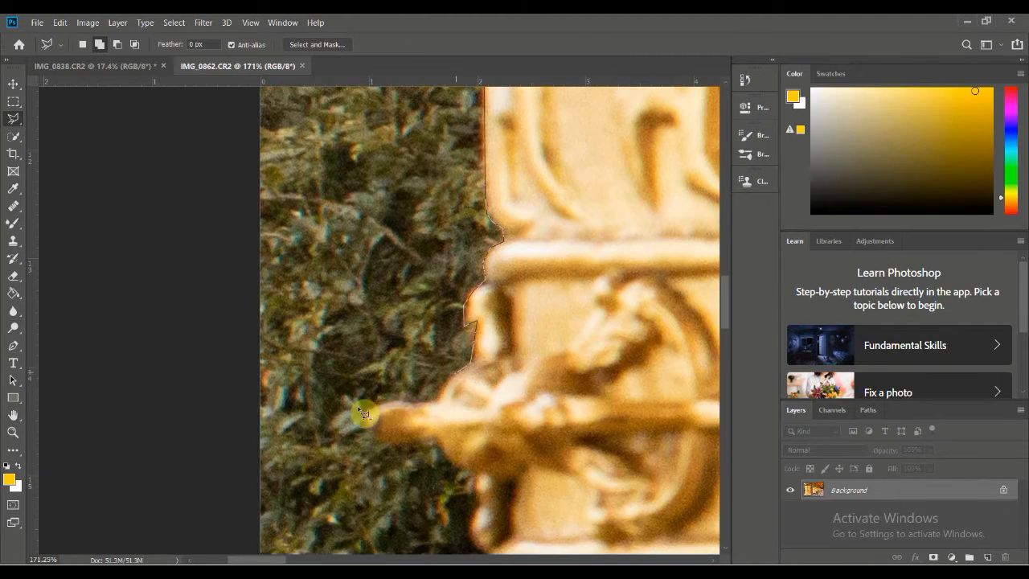
scroll(486, 530, "down", 6)
scroll(492, 437, "down", 6)
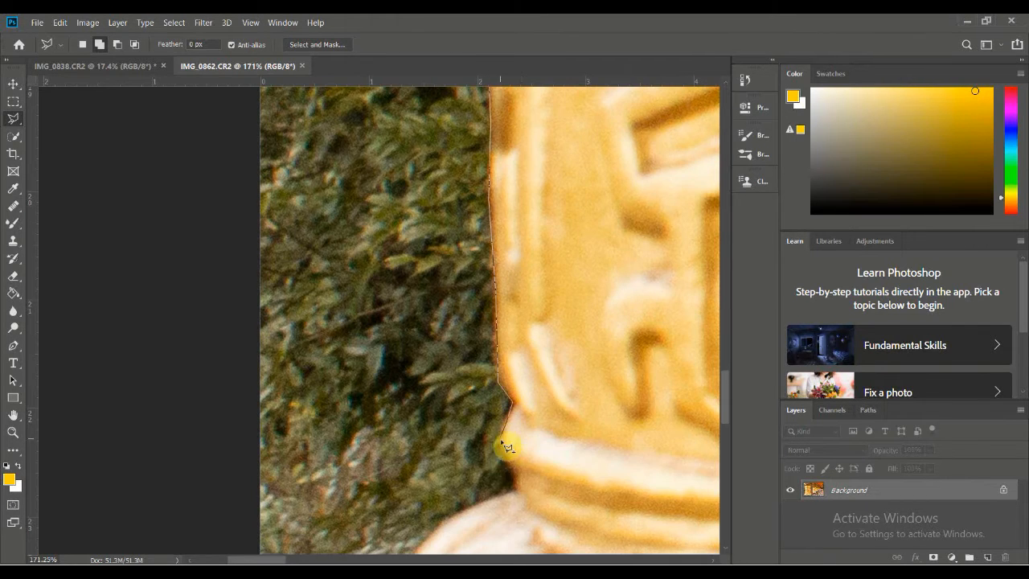
scroll(483, 451, "down", 4)
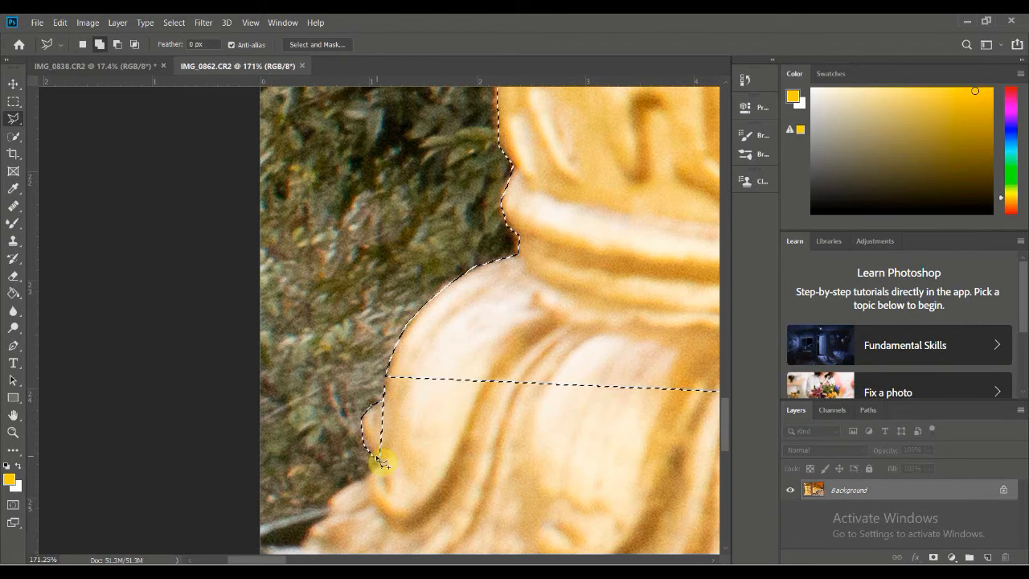
Step: Add the lower base to the selection, tracing its bottom edge from left to right and closing the outline across the petals
scroll(322, 474, "down", 5)
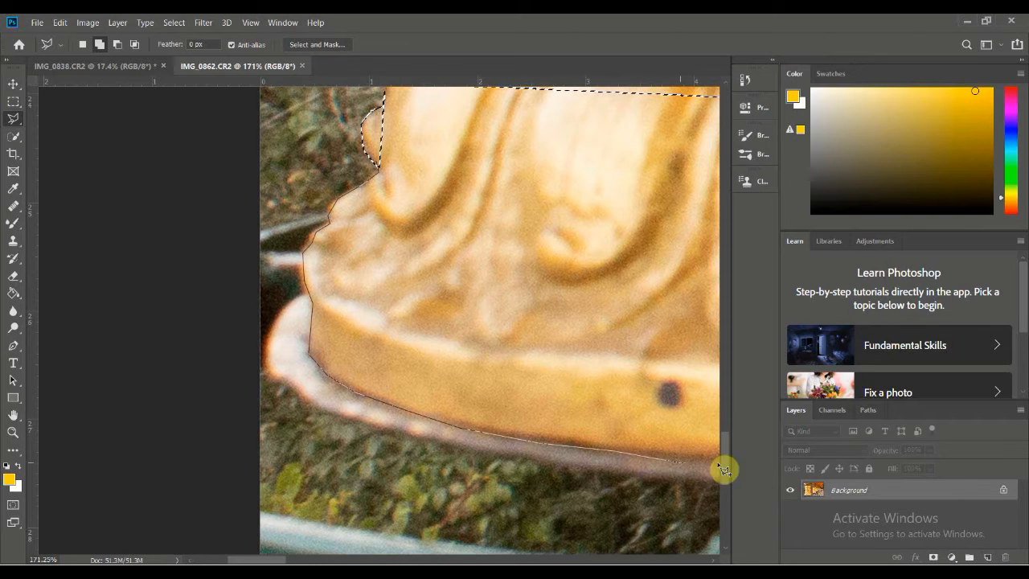
scroll(297, 472, "right", 10)
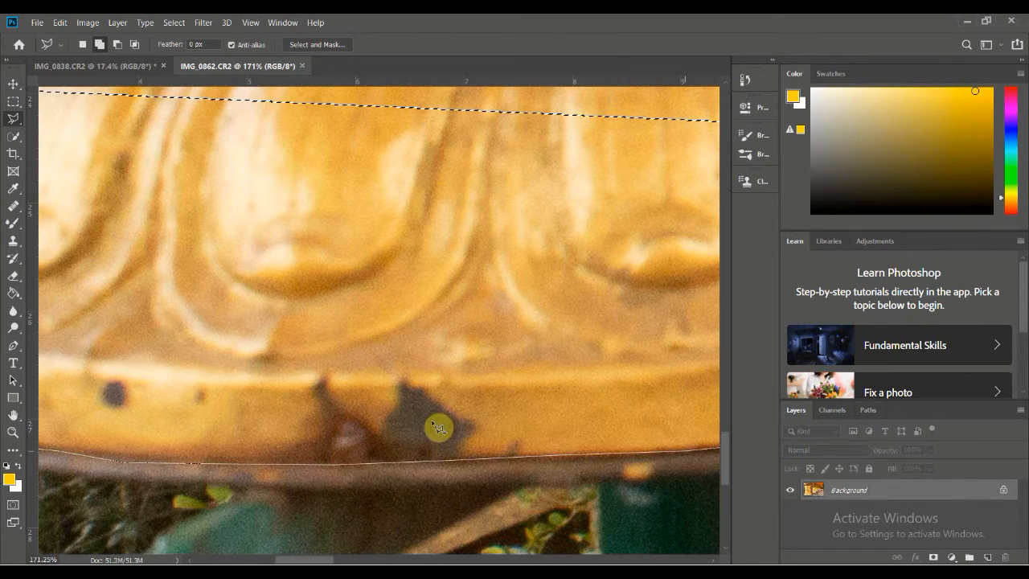
scroll(439, 428, "right", 10)
scroll(378, 370, "right", 8)
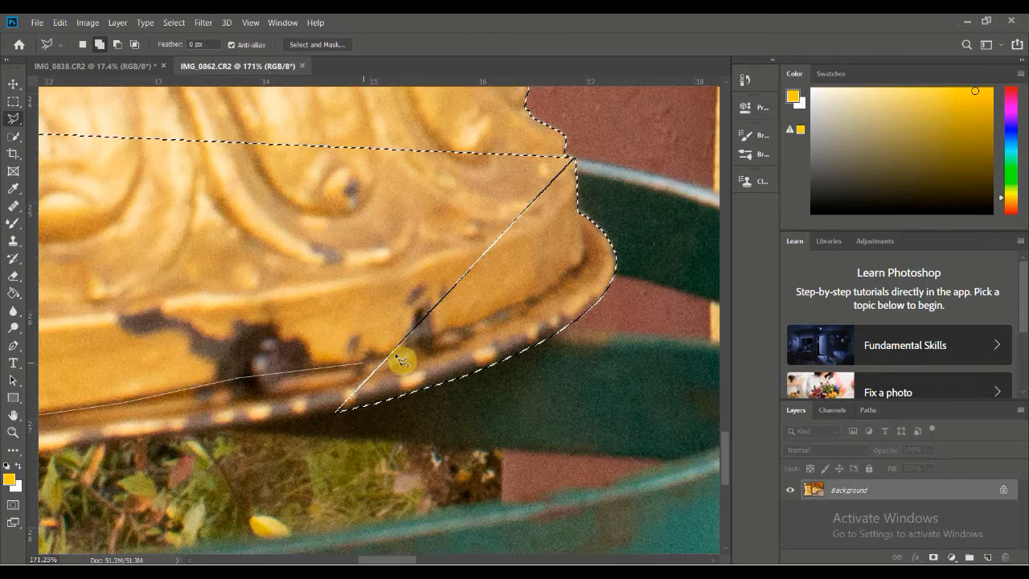
left_click(401, 351)
left_click(562, 220)
left_click(576, 158)
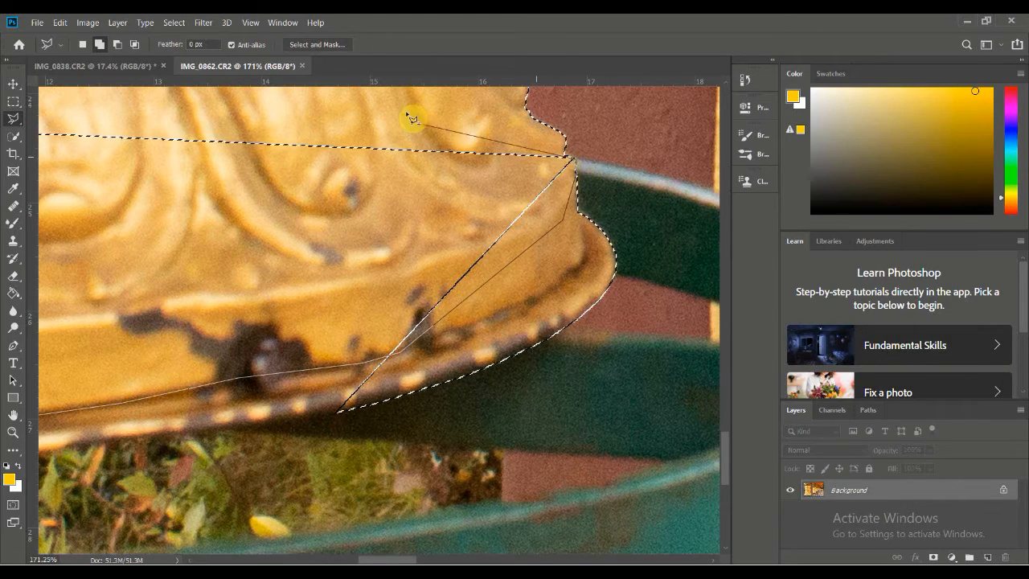
left_click(405, 113)
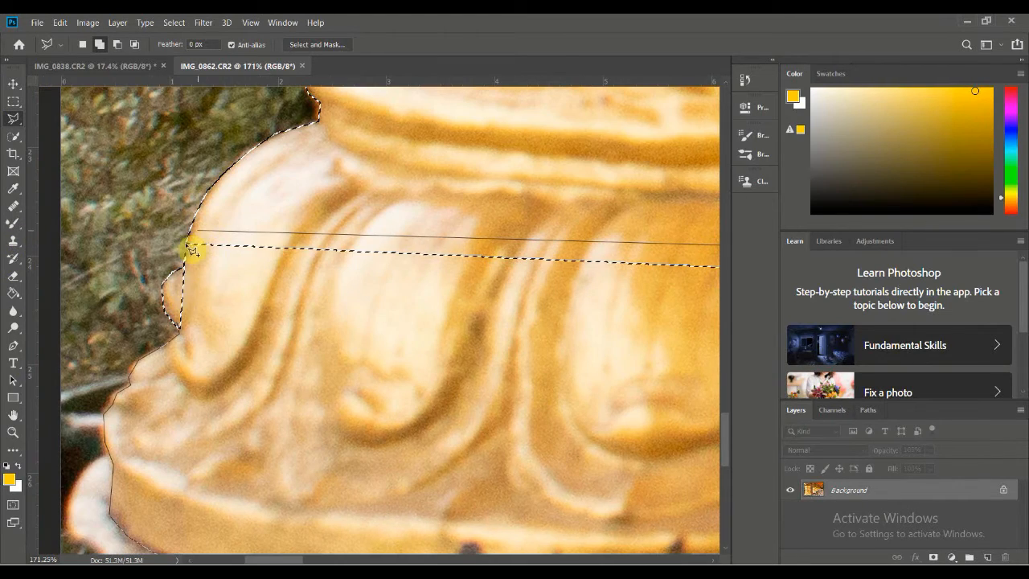
double_click(184, 322)
Step: Subtract the thin outer rim at the lower right of the wheel's base from the selection
scroll(95, 321, "down", 1)
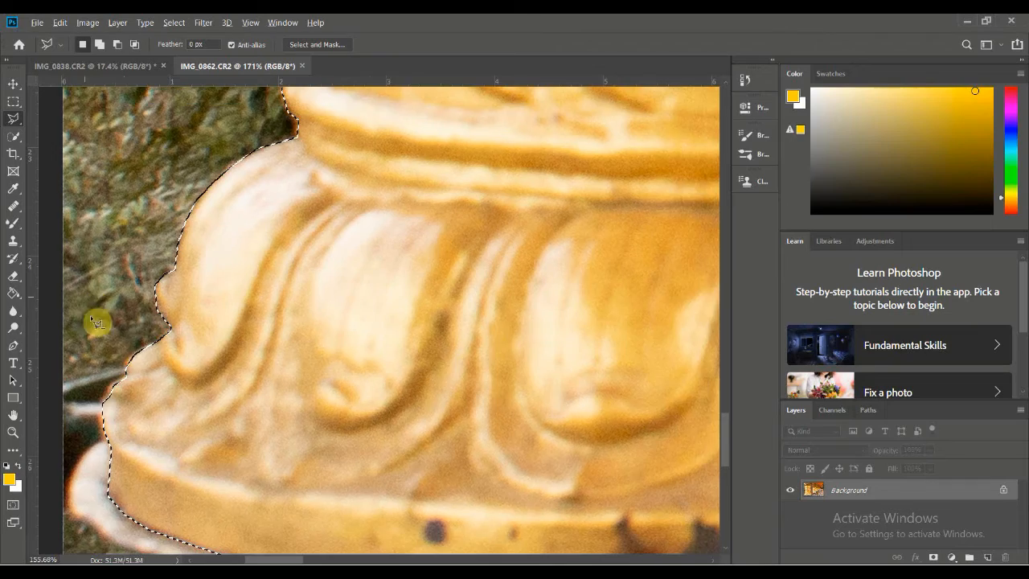
scroll(422, 415, "down", 10)
scroll(468, 377, "up", 10)
left_click(468, 376, "alt")
left_click(525, 360)
left_click(616, 318)
left_click(652, 287)
left_click(647, 244)
left_click(682, 235)
left_click(693, 339)
left_click(506, 463)
left_click(354, 421)
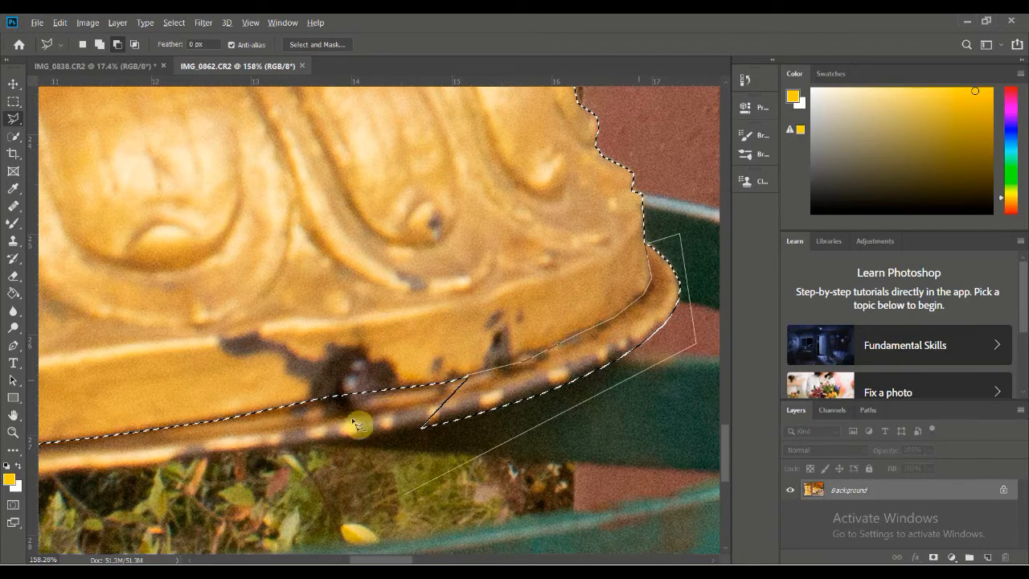
left_click(469, 376)
Step: Subtract the foliage gap beneath the left ornament on top of the lid from the selection
scroll(505, 432, "down", 4)
scroll(90, 124, "down", 10)
scroll(86, 151, "up", 15)
left_click(205, 281, "alt")
left_click(250, 226)
left_click(289, 208)
left_click(363, 212)
left_click(244, 277)
left_click(206, 282)
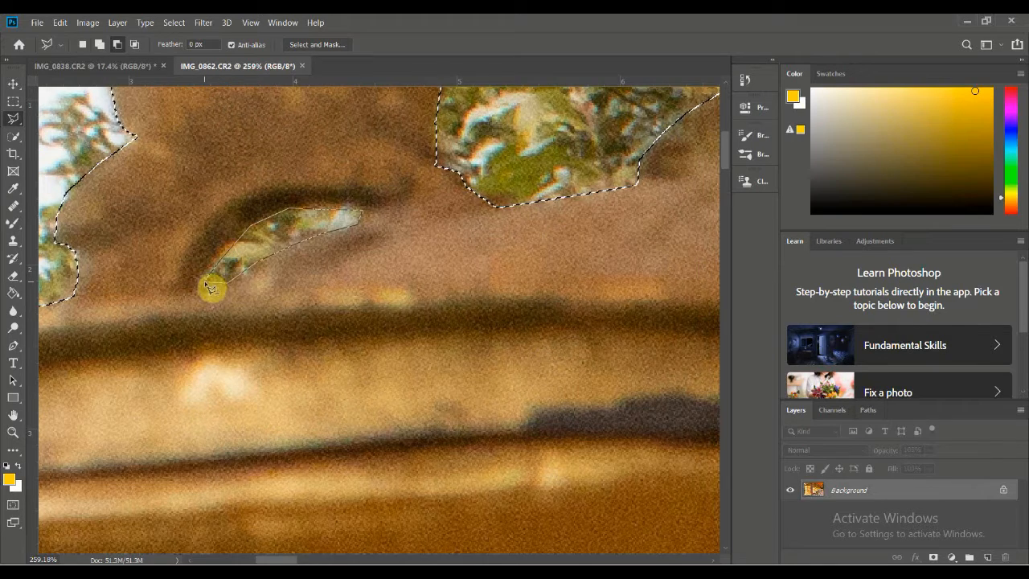
scroll(206, 284, "down", 14)
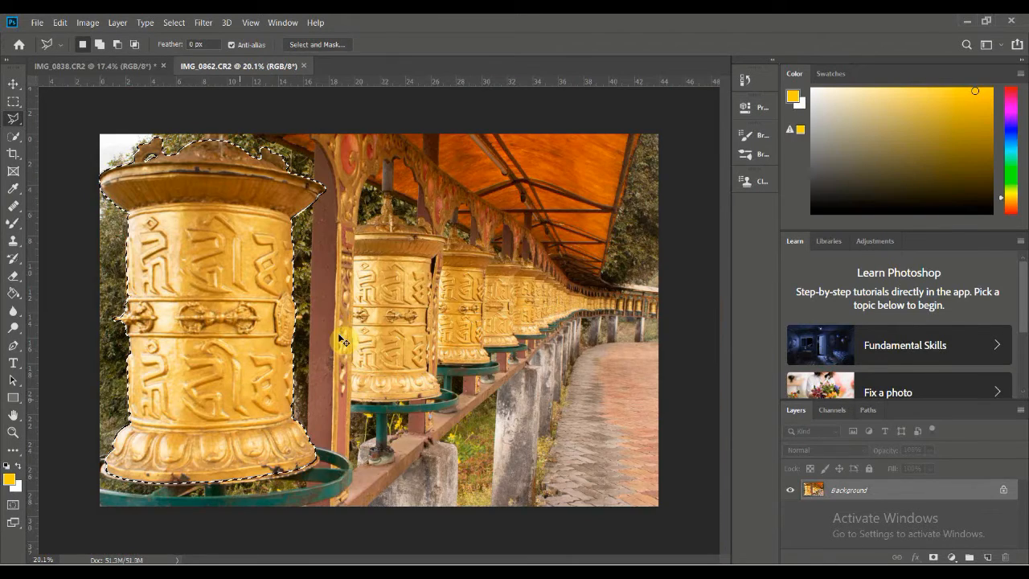
Step: Copy the selected prayer wheel into the IMG_0838 document and enlarge it to about 115% above the Buddha statue
key("ctrl+c")
key("ctrl+Tab")
key("ctrl+v")
key("ctrl+t")
left_click_drag(477, 170, 500, 140)
left_click_drag(281, 137, 262, 129)
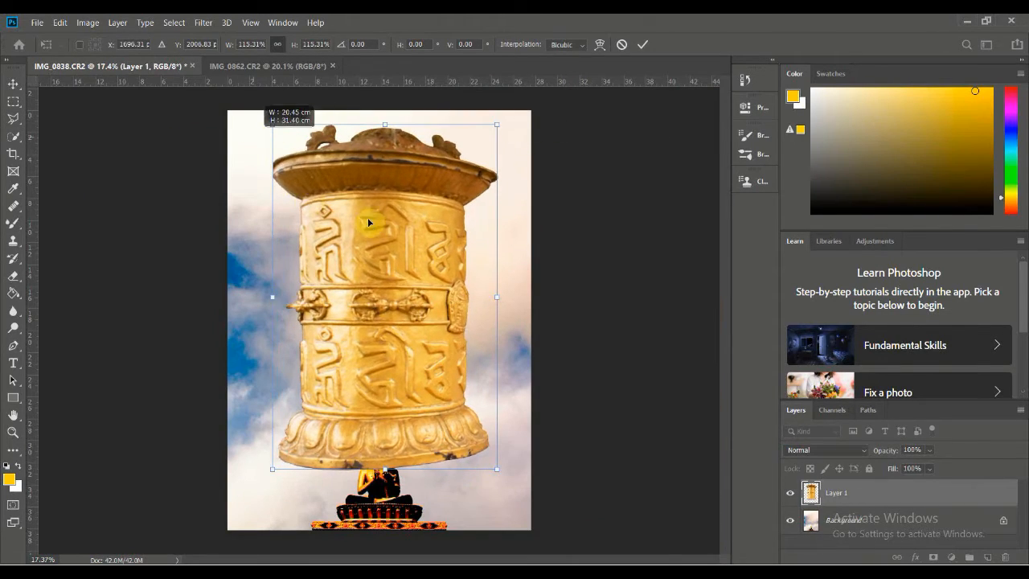
left_click_drag(368, 222, 362, 226)
Step: Distort the prayer wheel so its base is wider and its lid narrower, and lower its upper edge slightly
left_click_drag(493, 476, 460, 478)
left_click_drag(267, 476, 246, 479)
left_click_drag(461, 480, 501, 480)
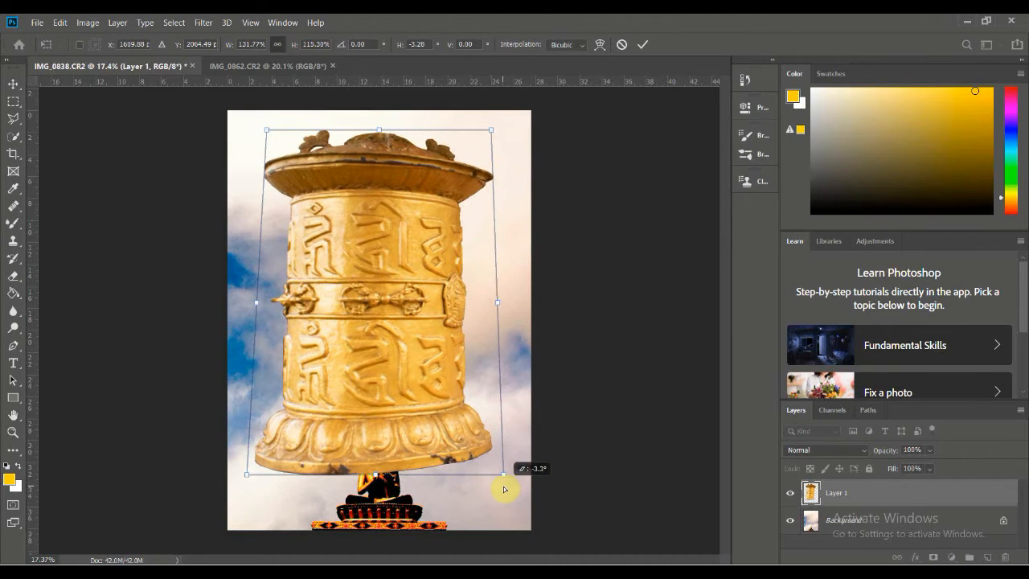
left_click_drag(491, 129, 465, 130)
left_click_drag(266, 129, 280, 129)
left_click_drag(374, 131, 374, 149)
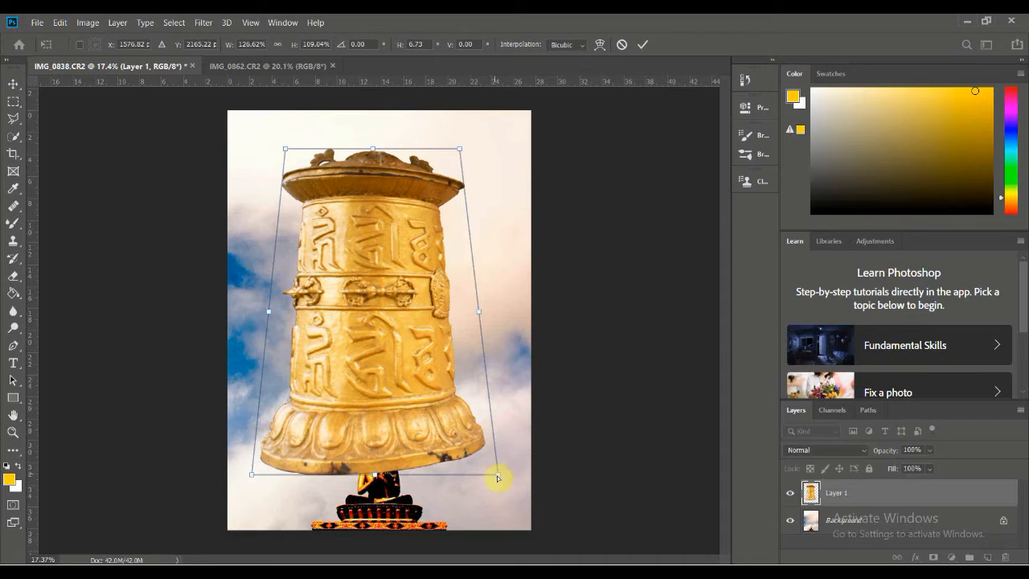
Step: Pull the wheel's lower-right corner down and upper-right corner outward, reposition the wheel slightly and apply the transform
left_click_drag(498, 478, 501, 490)
left_click_drag(459, 148, 466, 146)
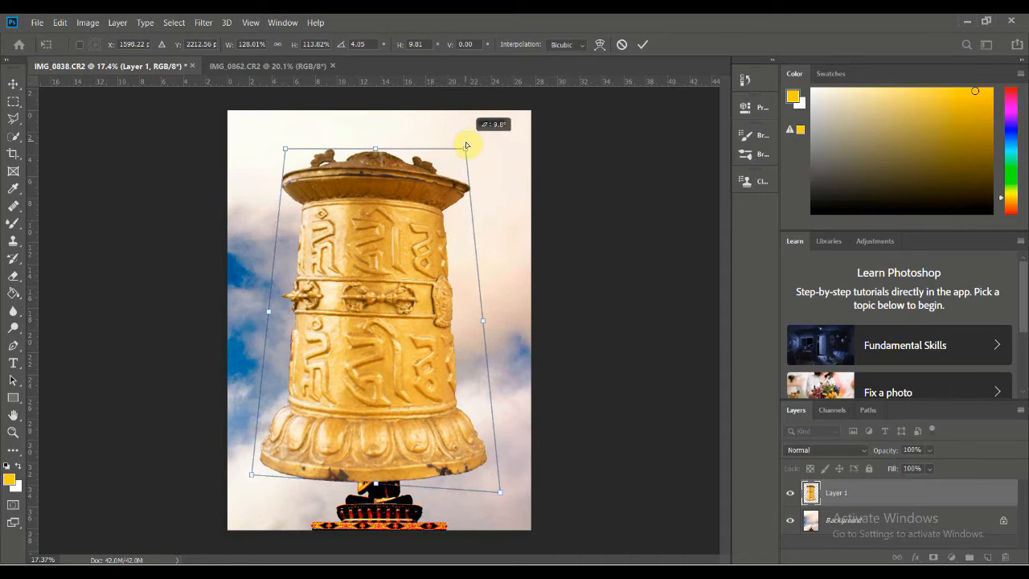
mouse_move(379, 320)
left_mouse_down()
mouse_move(393, 326)
mouse_move(382, 325)
mouse_move(389, 314)
left_mouse_up()
left_click(110, 223)
Step: Move the prayer wheel layer slightly upward and lower its opacity to 34%
left_click(929, 450)
left_click_drag(946, 466, 923, 467)
left_click(843, 495)
left_click(13, 101)
left_click(14, 85)
left_click_drag(378, 324, 379, 313)
left_click(930, 450)
left_click_drag(940, 467, 921, 467)
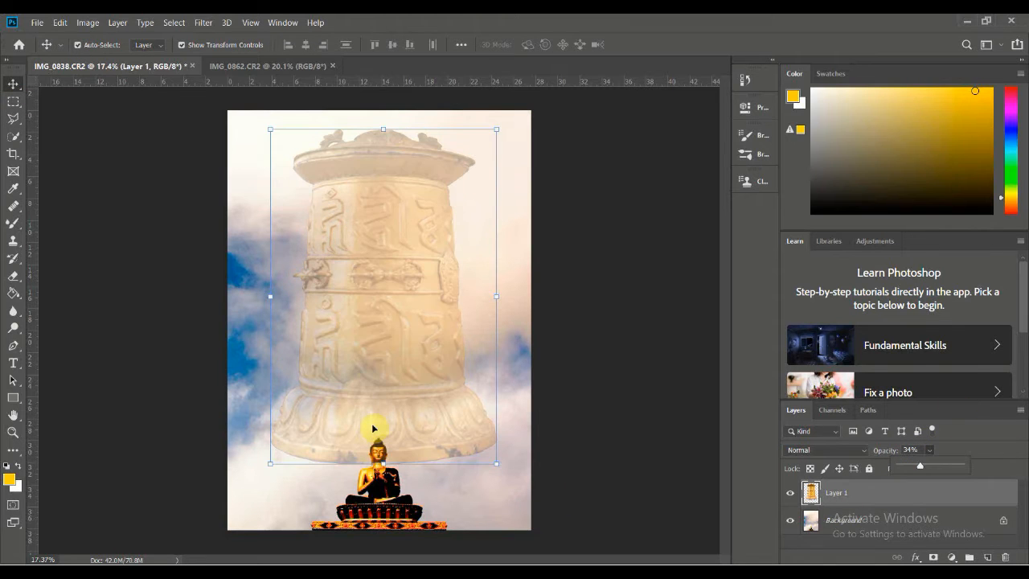
Step: Apply a Brightness/Contrast adjustment that brightens the prayer wheel layer
left_click(88, 22)
mouse_move(121, 55)
left_click(273, 55)
left_click_drag(680, 218, 730, 218)
left_click(786, 170)
Step: Reshape the prayer wheel layer's tonal curve with a Curves adjustment and apply it
left_click(87, 22)
mouse_move(153, 55)
left_click(273, 76)
mouse_move(678, 269)
left_mouse_down()
mouse_move(679, 304)
mouse_move(670, 275)
left_mouse_up()
left_click_drag(797, 204, 783, 161)
left_click_drag(731, 205, 707, 214)
key("Return")
Step: Scale the prayer wheel down to 94.12%, place it just above the statue's head, apply the transform and deselect the layer
key("ctrl+t")
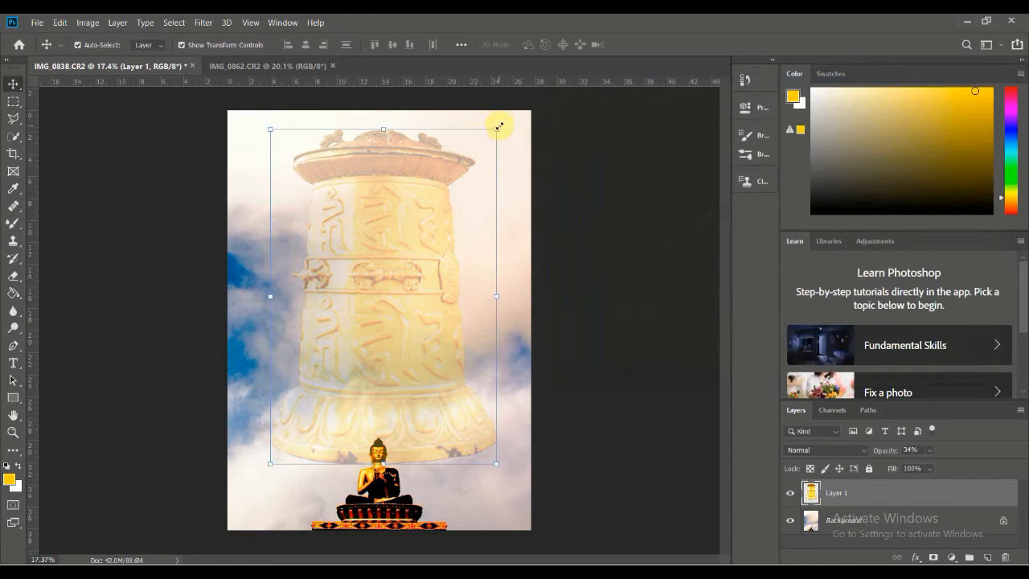
left_click_drag(498, 126, 531, 89)
mouse_move(268, 463)
left_mouse_down()
mouse_move(234, 475)
mouse_move(268, 466)
left_mouse_up()
left_click_drag(423, 363, 392, 356)
left_click_drag(236, 459, 285, 393)
left_click_drag(366, 267, 354, 311)
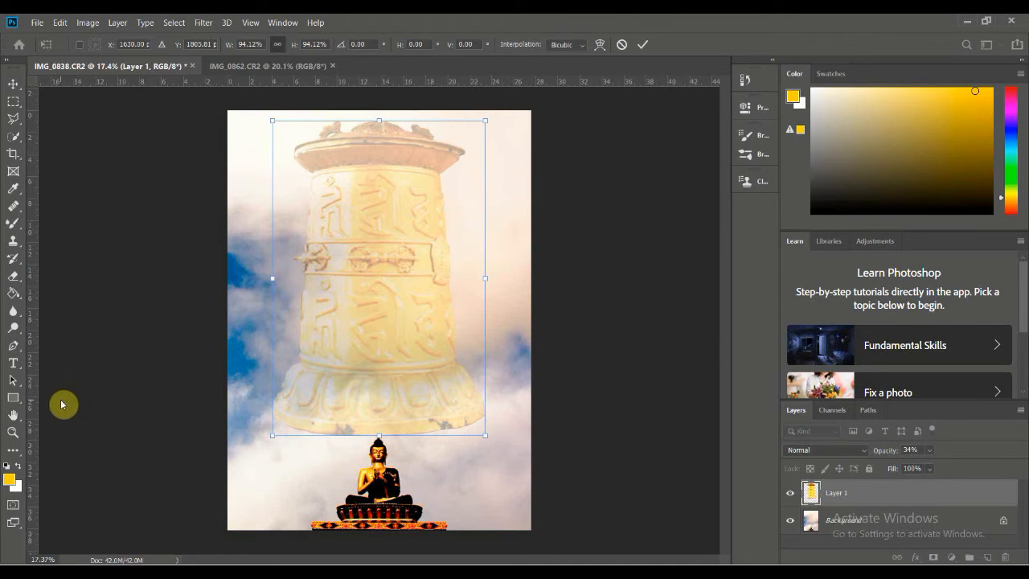
left_click(13, 84)
left_click(153, 172)
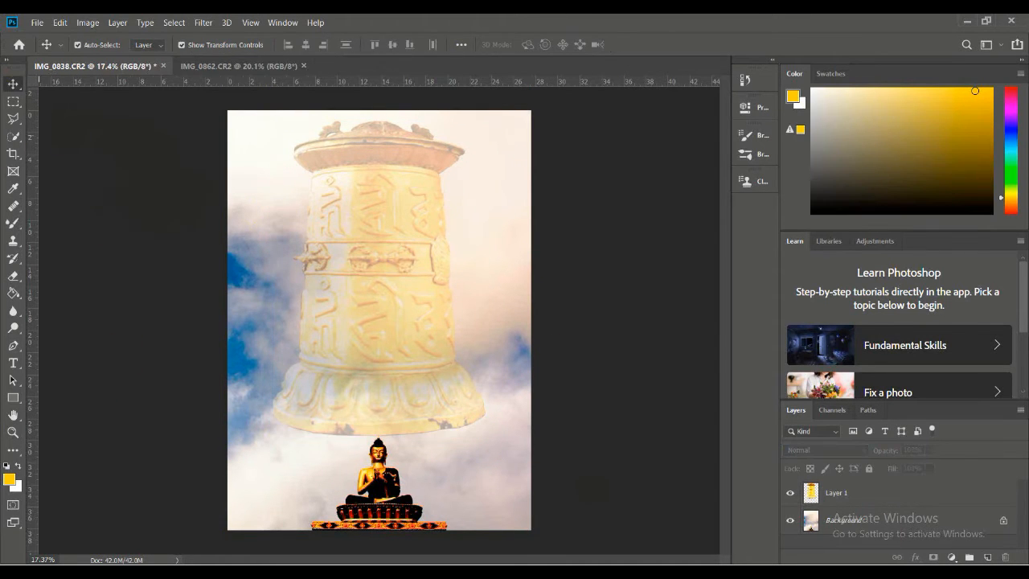
Step: Copy the whole Background image onto a new layer above the prayer wheel layer
left_click(847, 530)
left_click(12, 102)
mouse_move(226, 109)
left_mouse_down()
mouse_move(473, 390)
mouse_move(551, 446)
mouse_move(562, 539)
left_mouse_up()
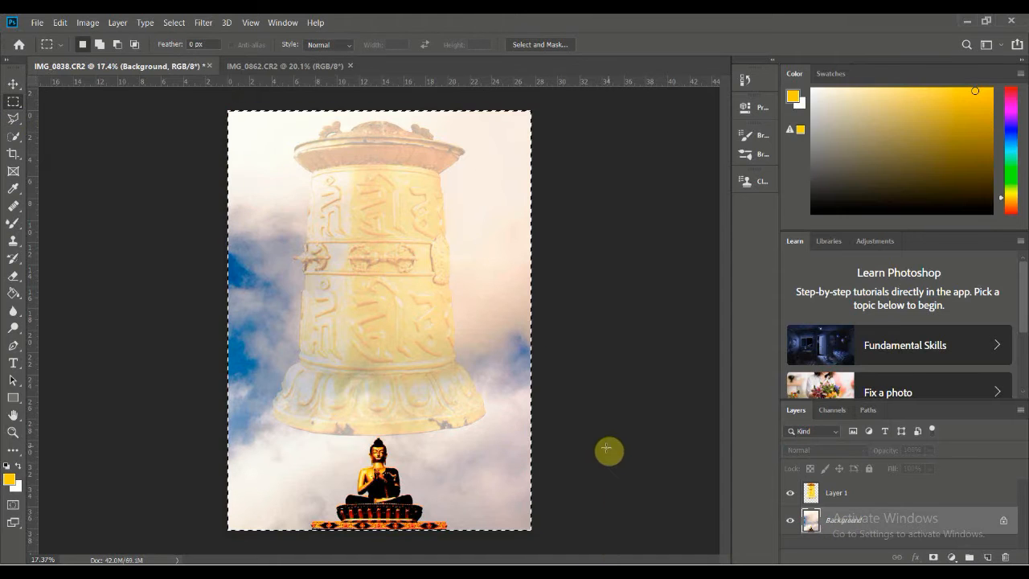
left_click(853, 500)
key("ctrl+v")
Step: Lower the opacity of the copied background layer to 61% so the prayer wheel shows through
left_click(929, 450)
left_click_drag(946, 466, 922, 468)
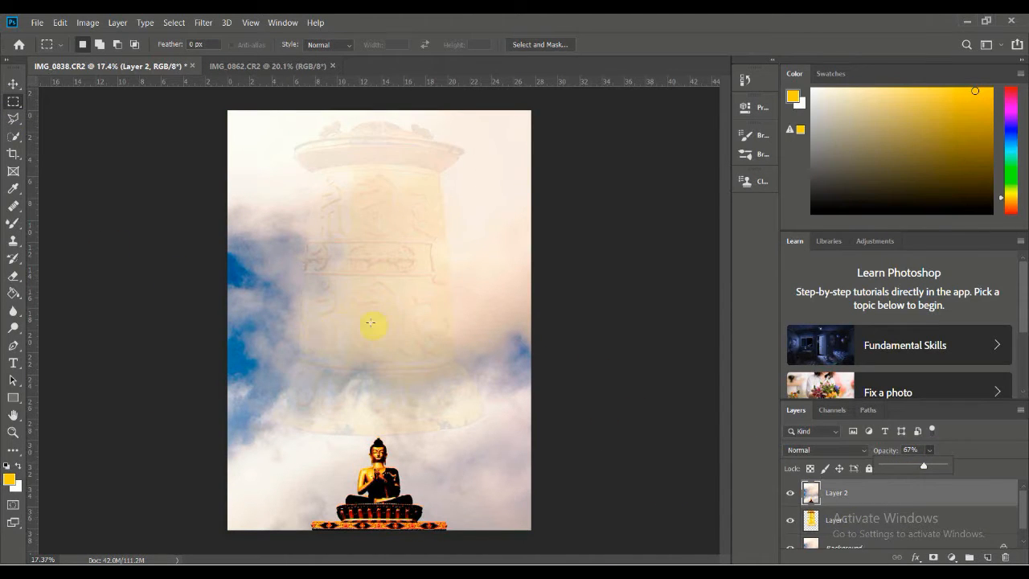
left_click_drag(924, 472, 920, 470)
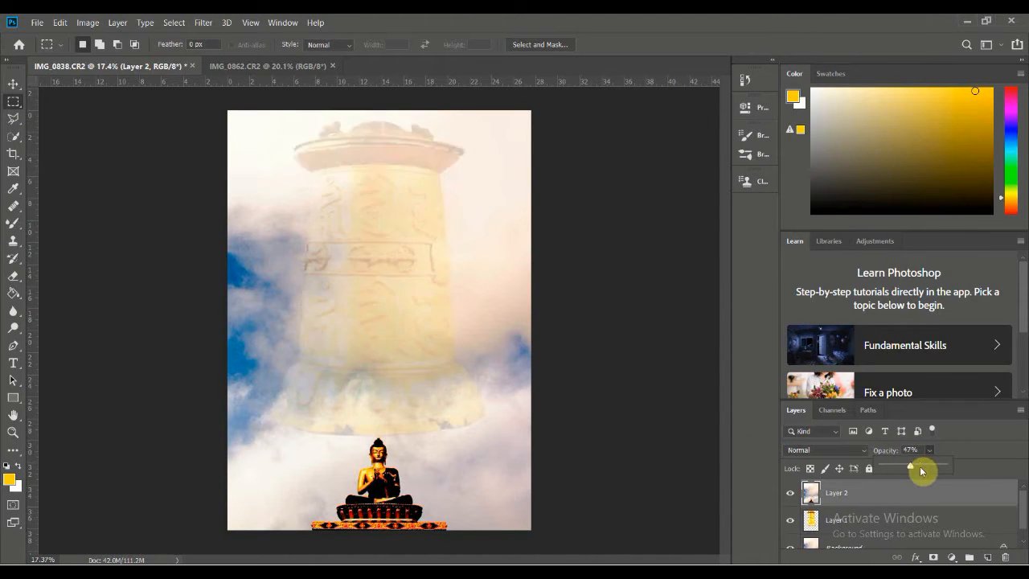
Step: Adjust the prayer wheel layer's Hue/Saturation to hue +1, saturation -21 and lightness +10
left_click(887, 529)
left_click(87, 23)
mouse_move(103, 41)
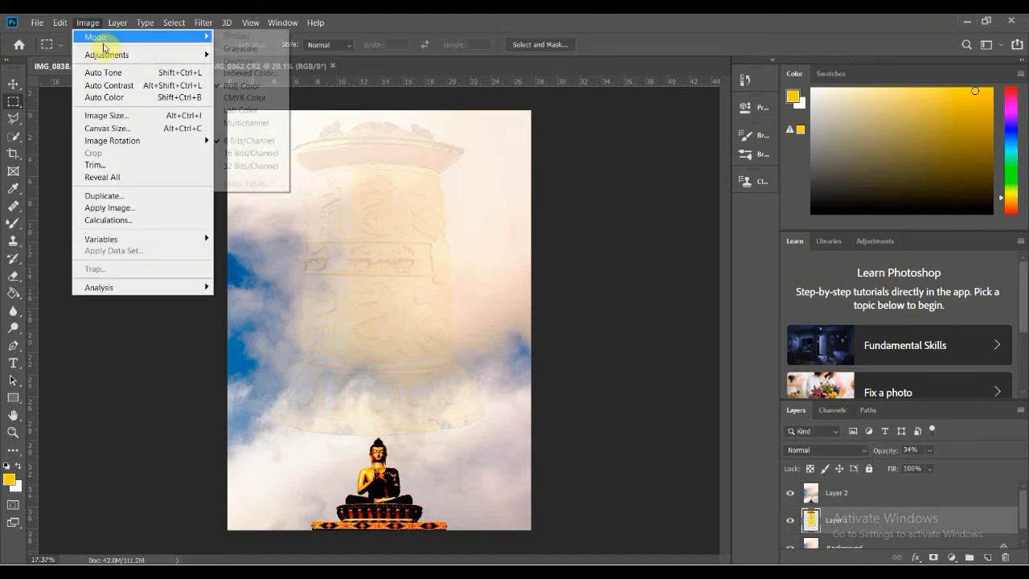
left_click(254, 122)
left_click_drag(763, 180, 770, 258)
left_click(914, 107)
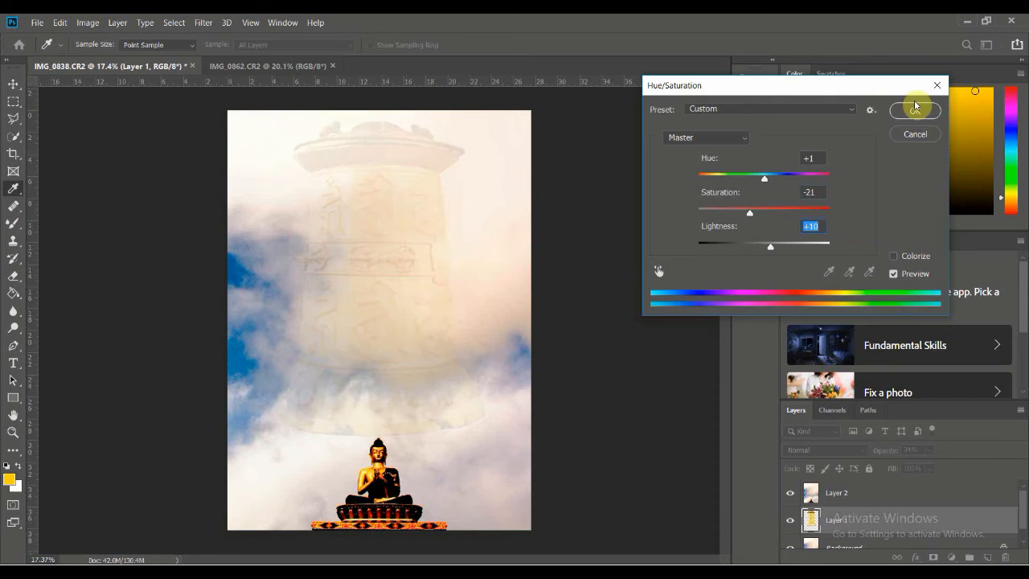
left_click(915, 110)
Step: Apply a Warming Filter (85) photo filter at 71% density to the prayer wheel layer
left_click(87, 22)
mouse_move(104, 51)
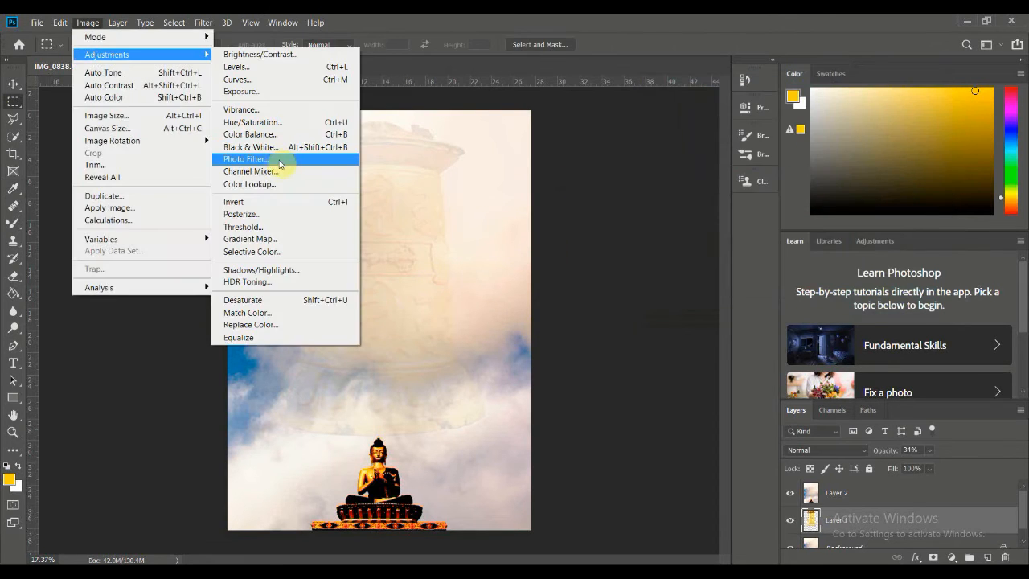
left_click(281, 160)
left_click_drag(793, 307, 849, 308)
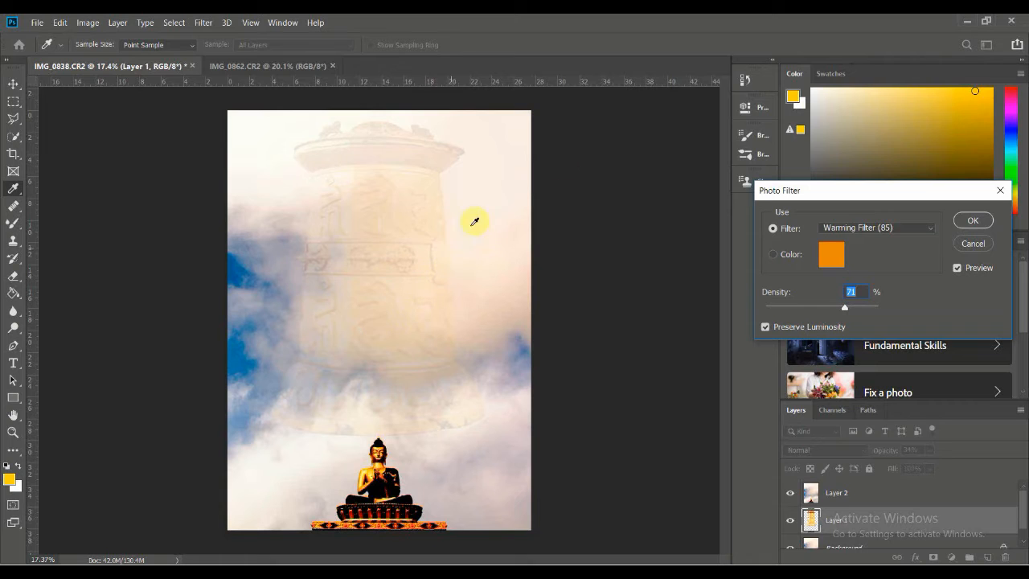
left_click(971, 223)
key("m")
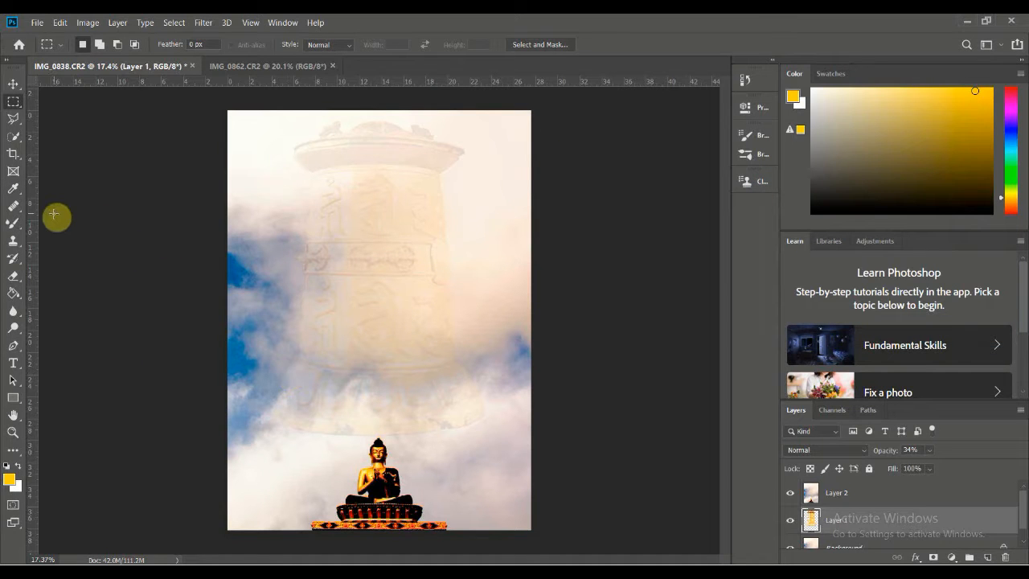
Step: Erase parts of the Layer 2 cloud overlay over the wheel's base rim, lower body and carved band
left_click(13, 275)
left_click(869, 497)
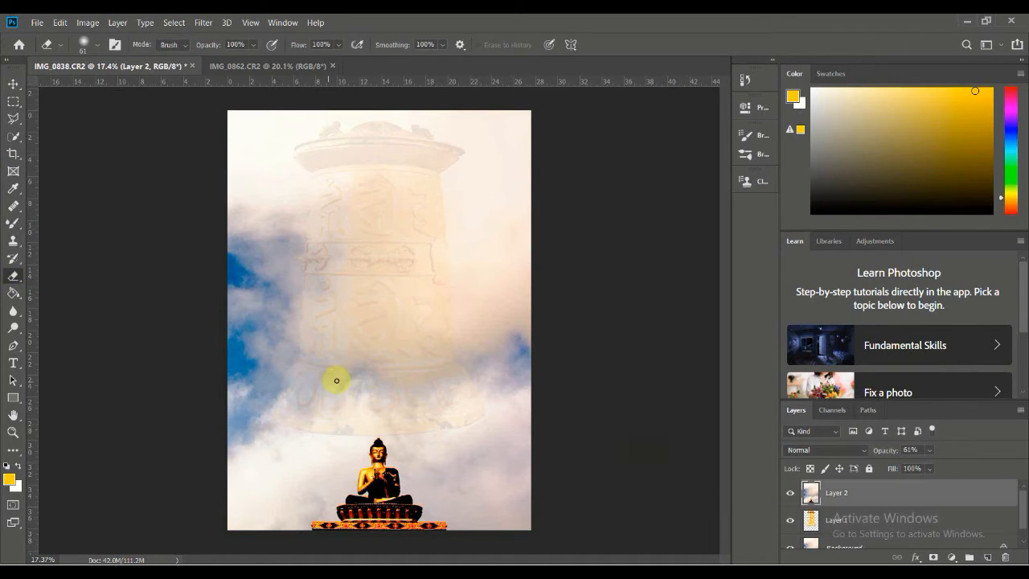
scroll(305, 378, "up", 5)
left_click(96, 46)
left_click(250, 410)
scroll(250, 412, "down", 1)
scroll(374, 346, "up", 1)
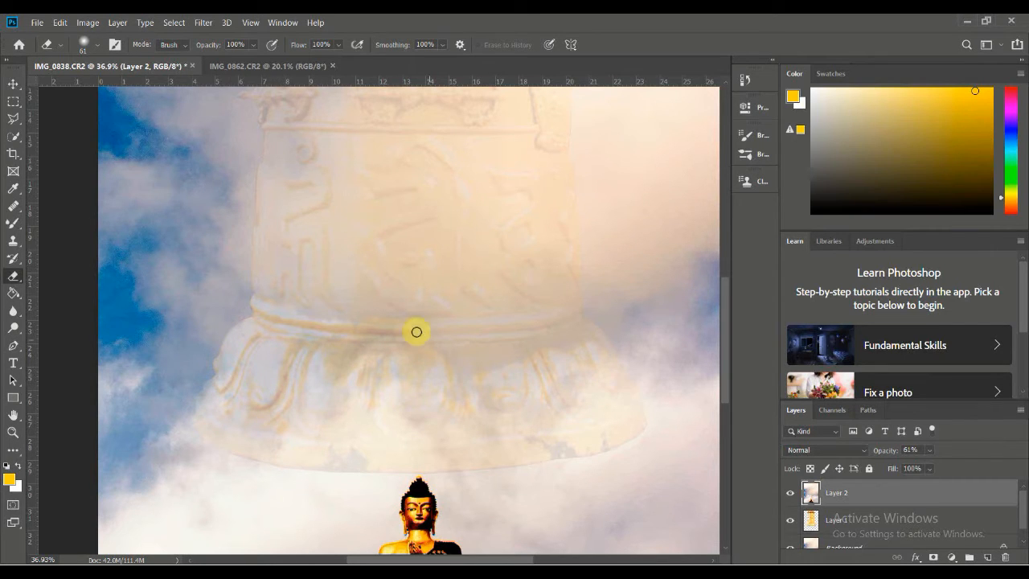
scroll(272, 367, "up", 1)
scroll(343, 440, "up", 3)
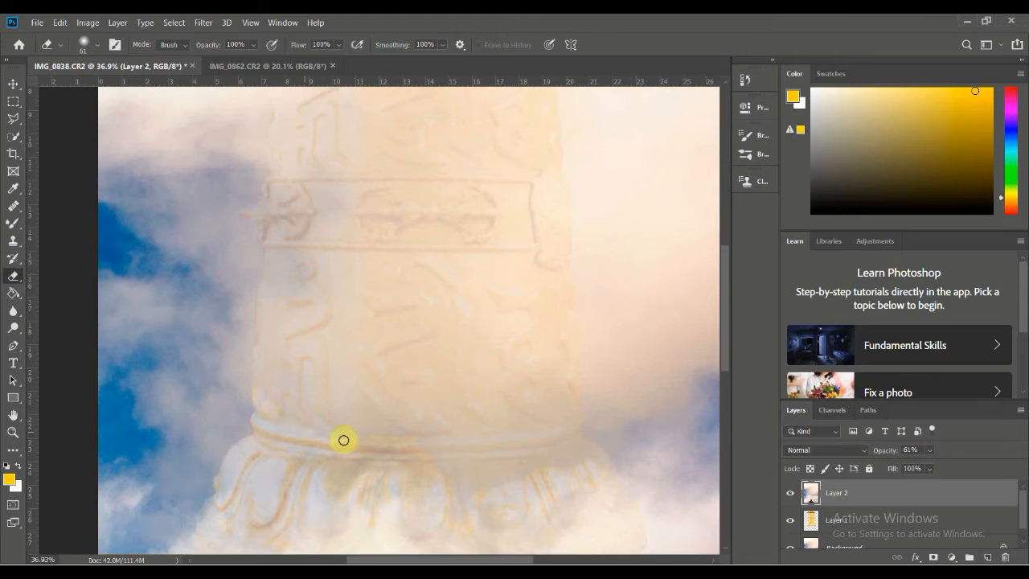
scroll(331, 428, "up", 1)
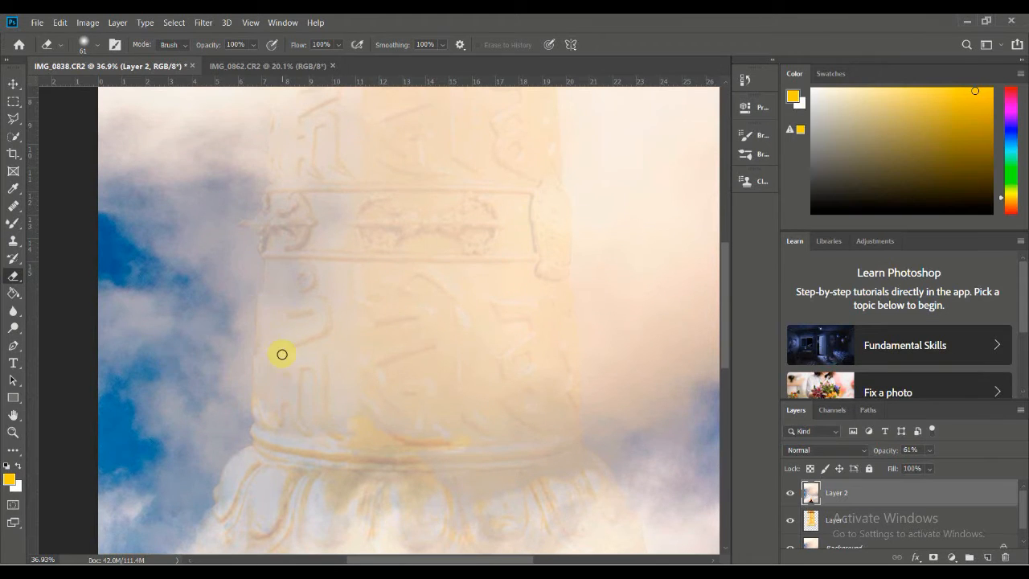
scroll(281, 353, "up", 2)
scroll(292, 314, "up", 1)
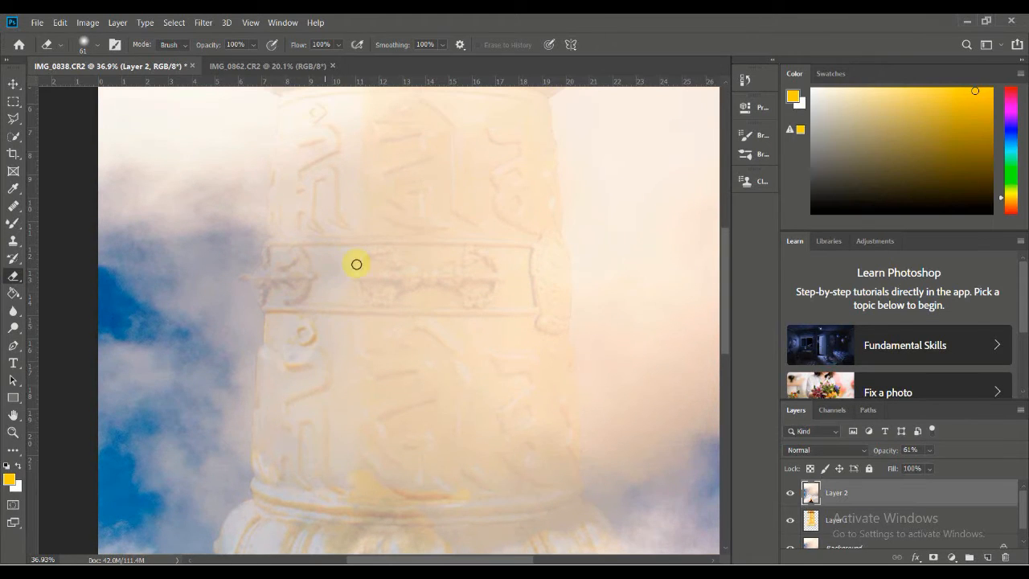
Step: Copy the selected upper sky area to a new layer and reduce that layer's opacity
scroll(352, 362, "down", 4)
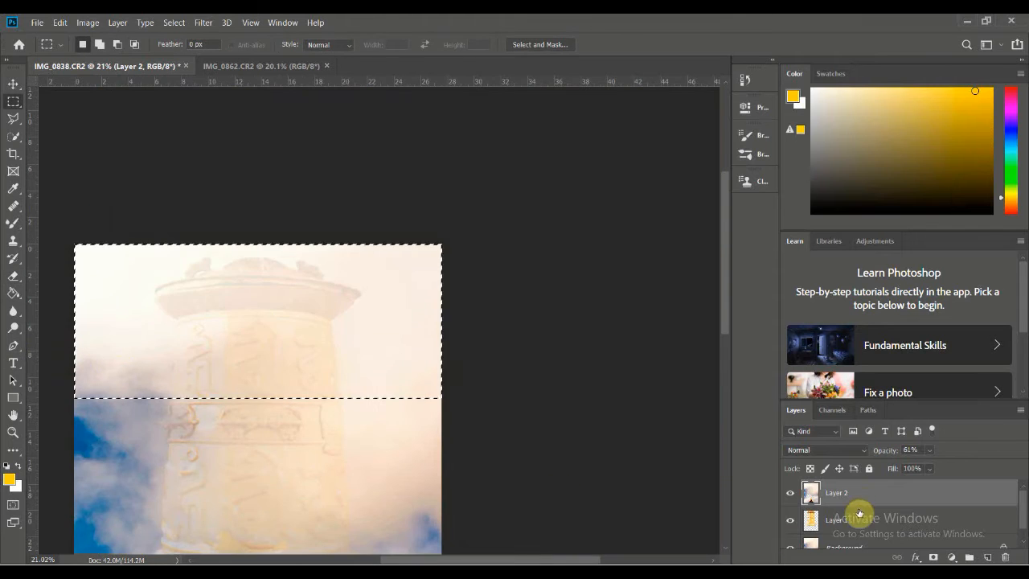
left_click(929, 450)
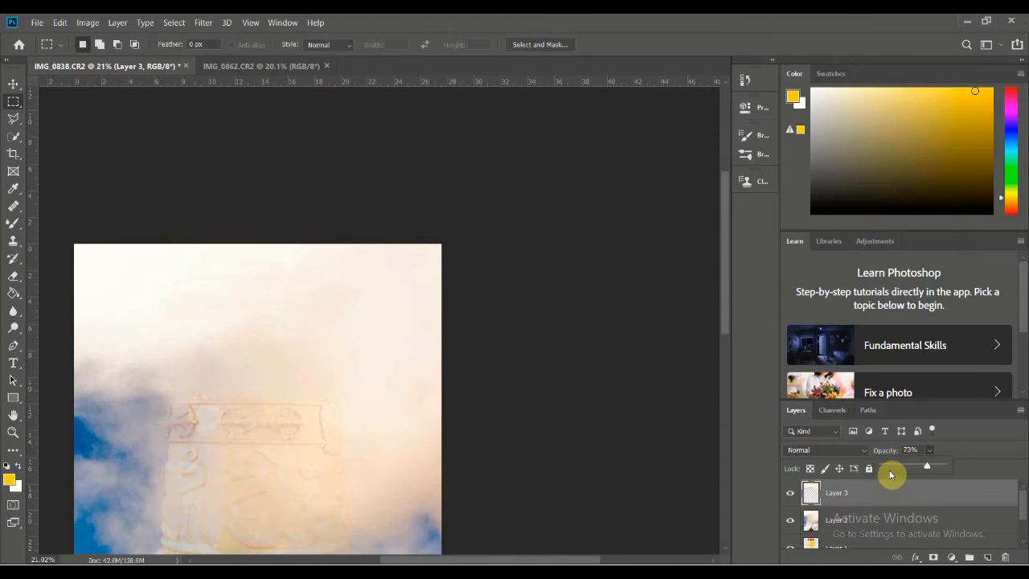
Step: Copy the lower area containing the statue and clouds to a new layer and clear the selection
key("ctrl+plus")
key("ctrl+plus")
key("ctrl+0")
left_click_drag(124, 358, 616, 440)
scroll(854, 512, "down", 2)
scroll(854, 511, "up", 1)
left_click(854, 508)
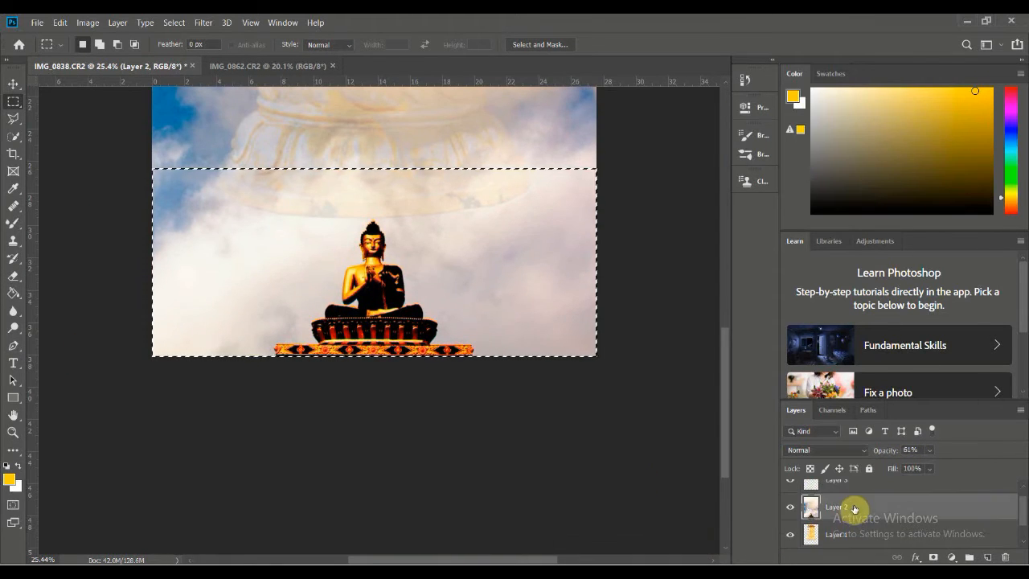
key("ctrl+j")
key("ctrl+d")
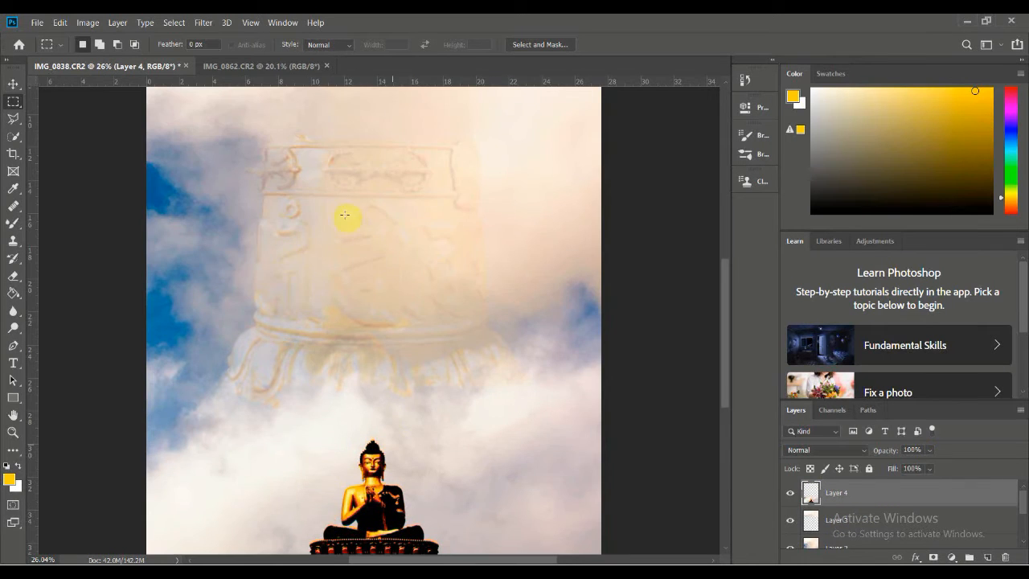
Step: Copy the middle band of sky across the wheel's body to a new layer and set its opacity to 34%
key("ctrl+0")
left_click(810, 492, "ctrl")
scroll(845, 520, "down", 1)
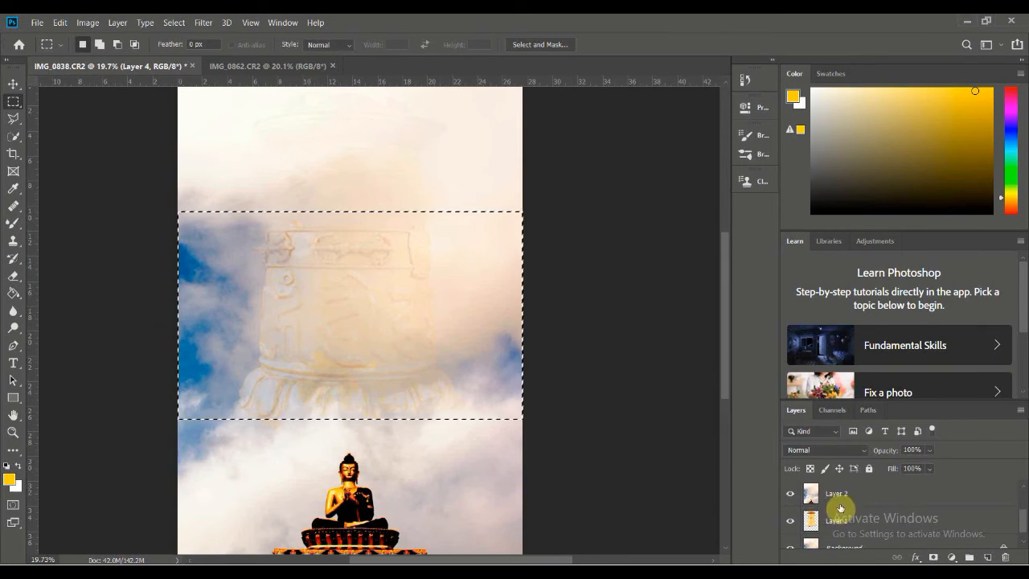
left_click(844, 519)
key("ctrl+j")
key("ctrl+d")
left_click_drag(929, 450, 899, 475)
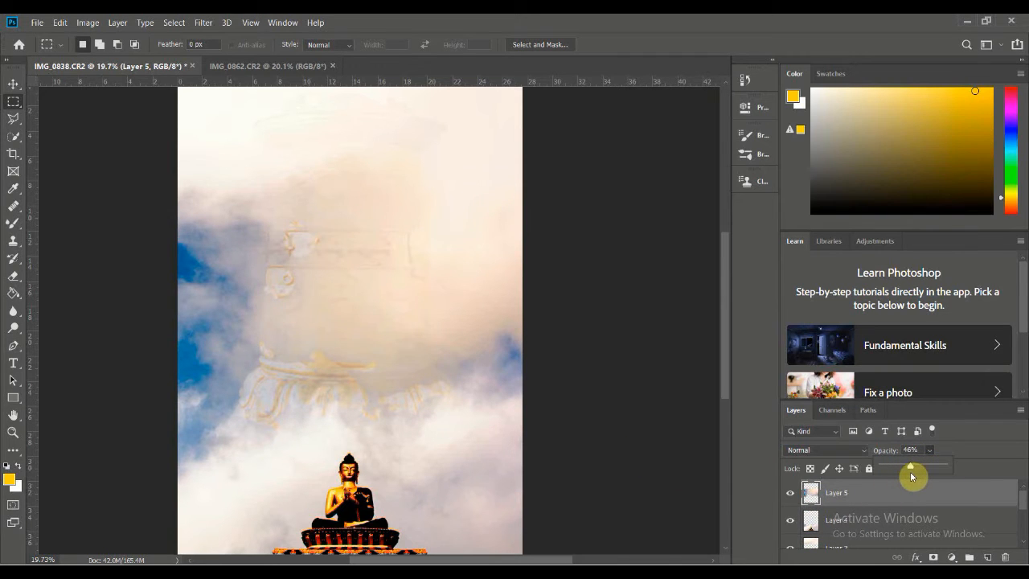
Step: Raise the opacity of the upper sky layer, Layer 3, to 92%
scroll(867, 499, "down", 2)
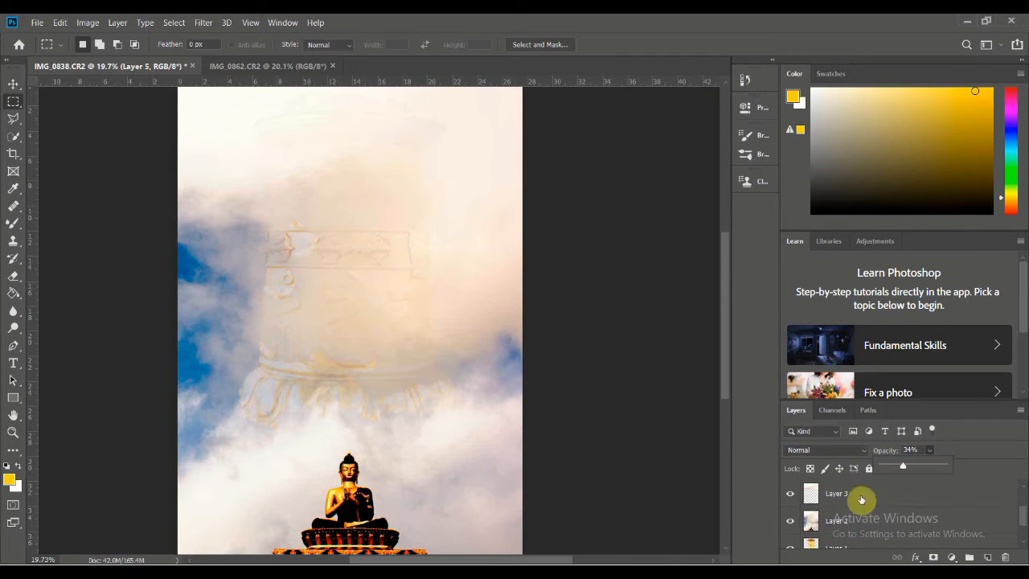
left_click(892, 493)
left_click_drag(914, 476, 939, 468)
left_click(877, 514)
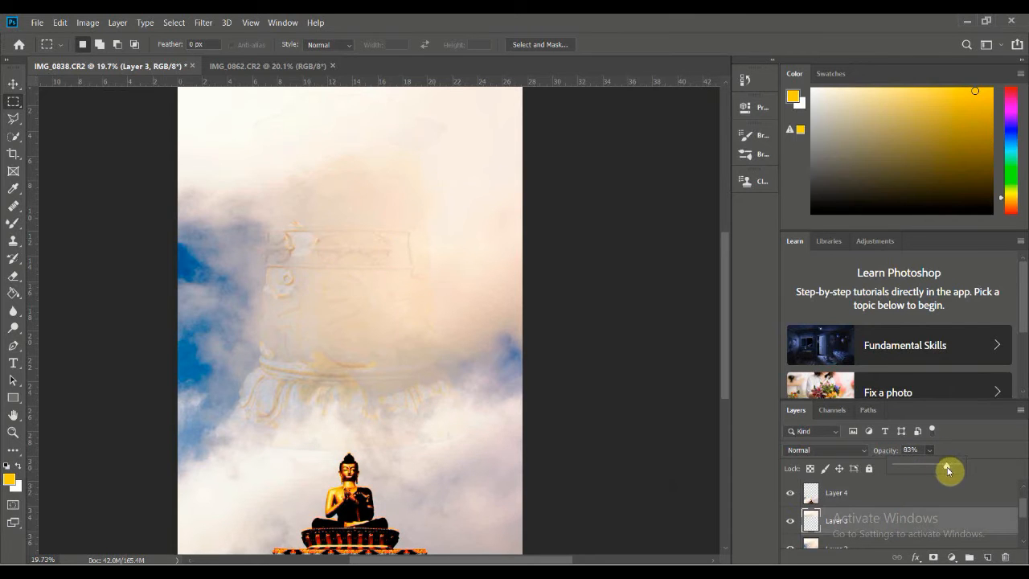
Step: Leave the Crop tool without cropping and switch to the Mixer Brush tool
scroll(266, 384, "up", 2)
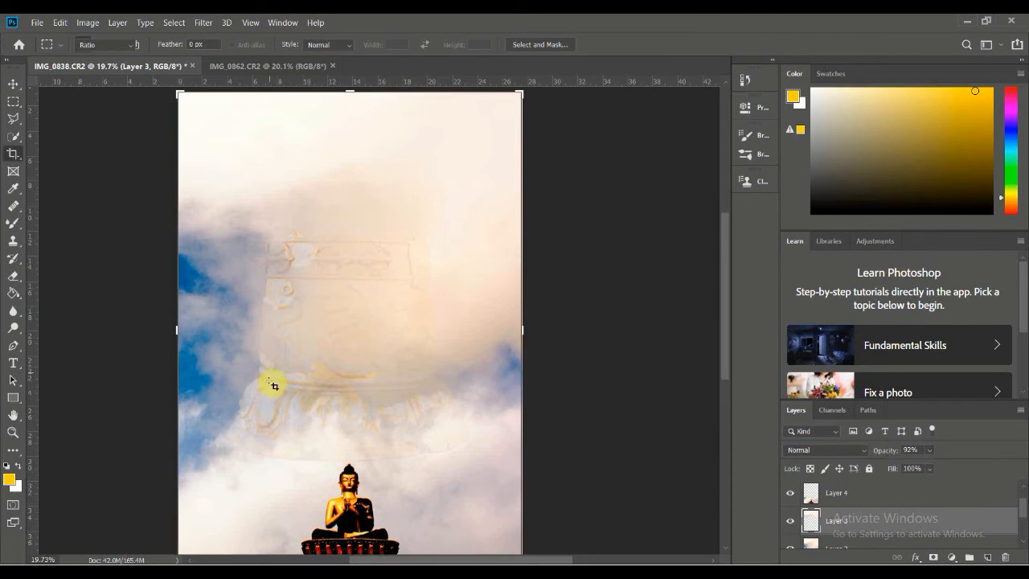
left_click(13, 223)
left_click(13, 153)
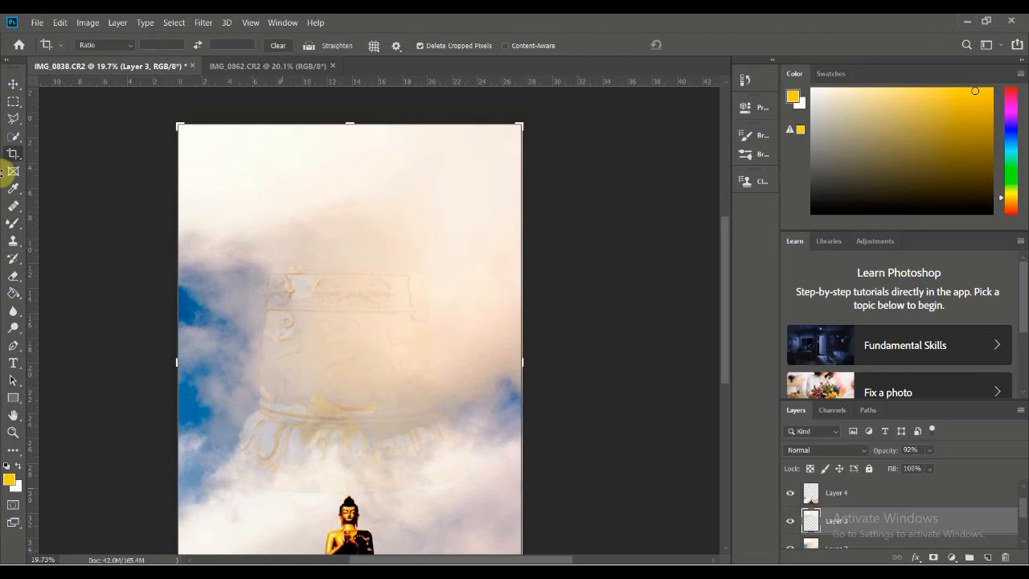
left_click(13, 84)
left_click(12, 223)
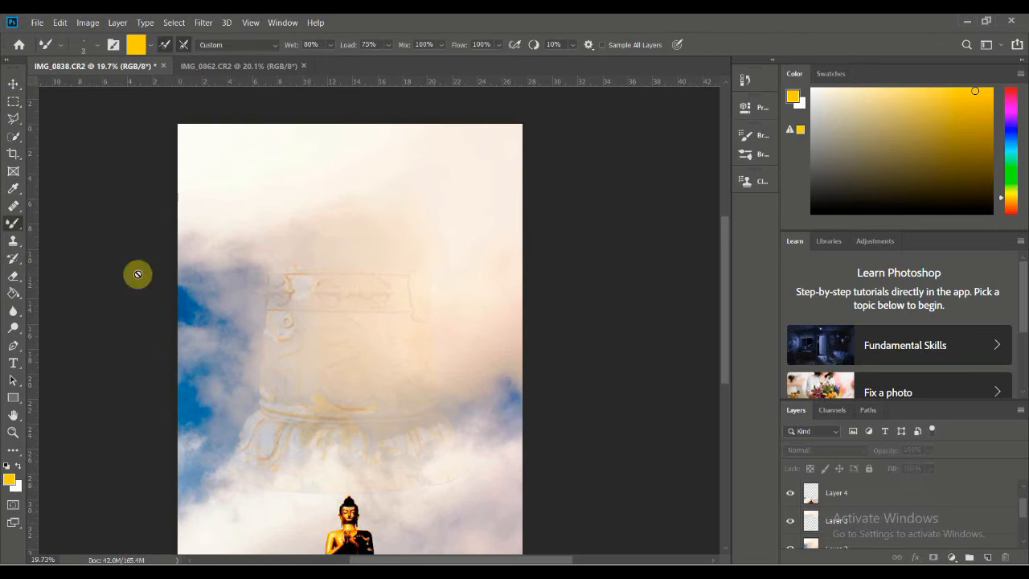
Step: Merge the cloud overlay layers, Layer 2 through Layer 5, into a single layer above the prayer wheel
left_click(862, 494)
scroll(848, 523, "down", 2)
right_click(850, 513)
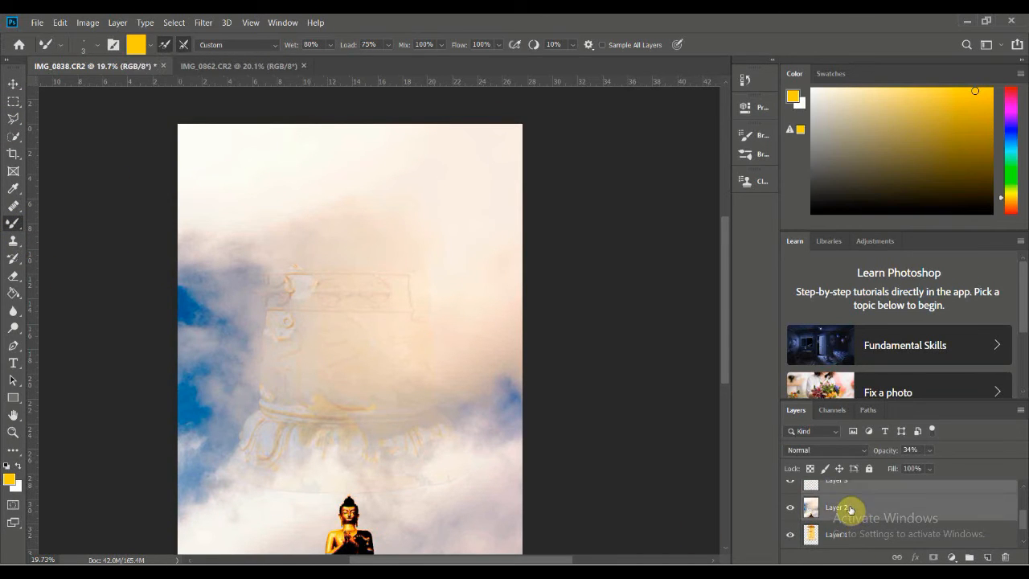
left_click(734, 409)
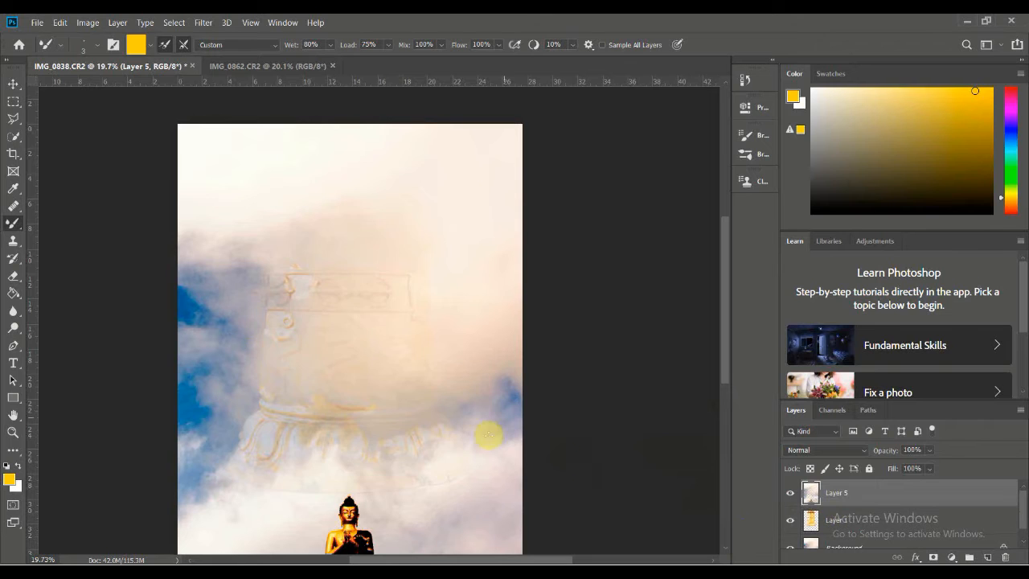
Step: Give the Mixer Brush a soft round tip with a size of 161 px and 7% hardness
scroll(290, 429, "up", 9)
left_click(82, 44)
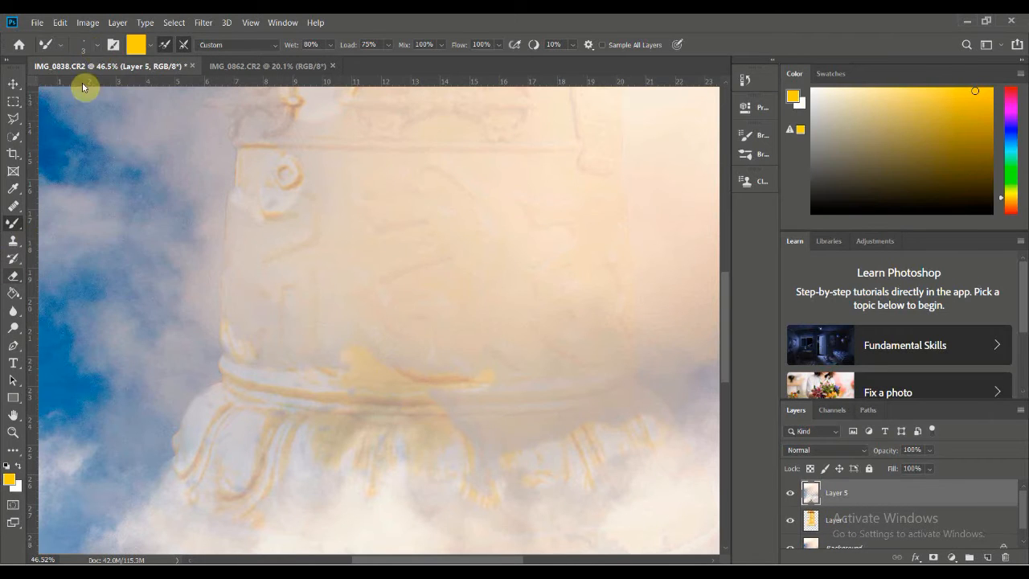
left_click_drag(75, 87, 120, 87)
left_click_drag(76, 119, 85, 121)
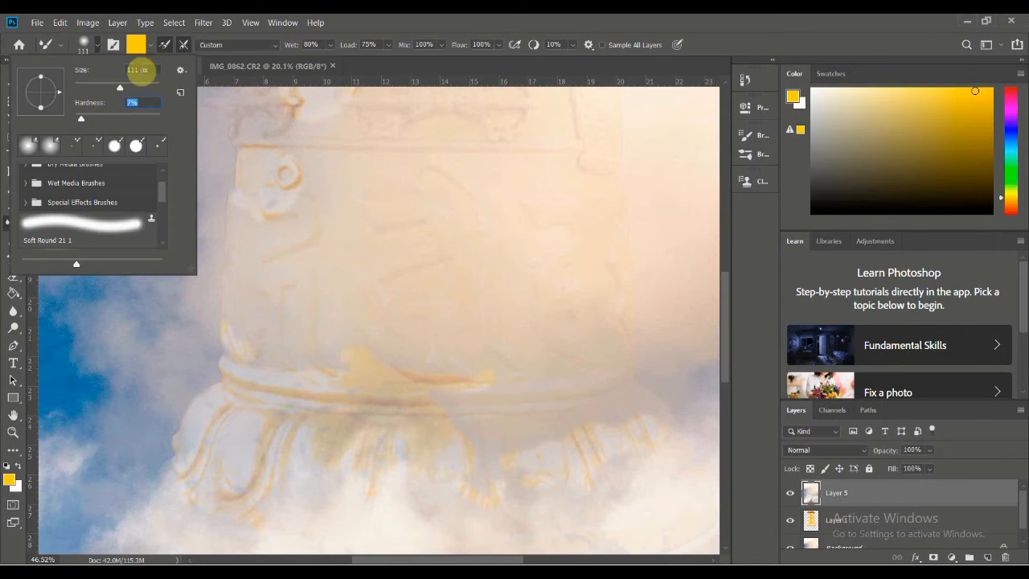
left_click(98, 46)
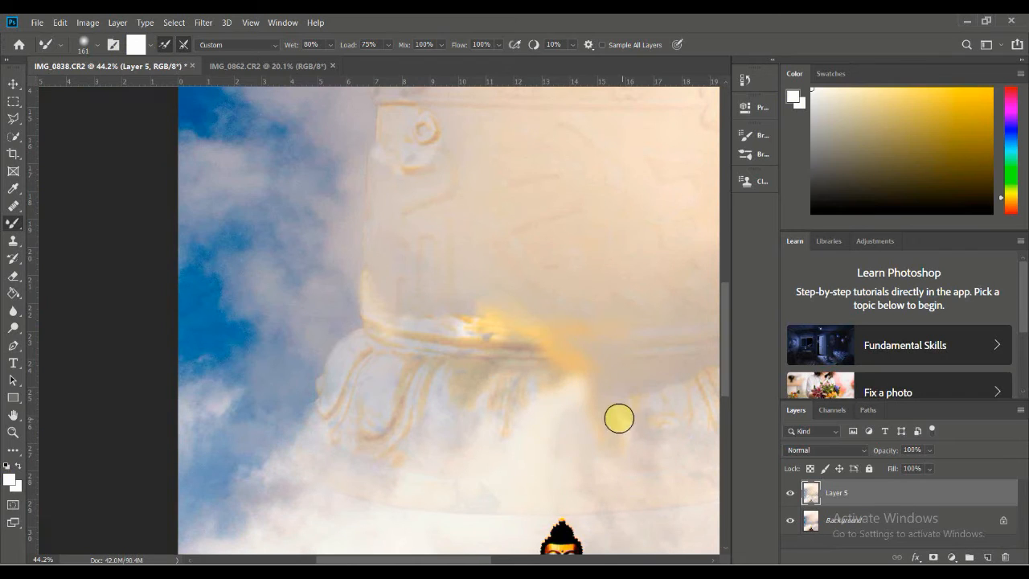
Step: Blend the yellow streaks along the wheel's lower rim into the clouds, undoing the stray white dab on the petals
mouse_move(619, 418)
left_mouse_down()
mouse_move(528, 291)
mouse_move(470, 280)
mouse_move(566, 287)
mouse_move(636, 342)
mouse_move(527, 348)
left_mouse_up()
mouse_move(480, 365)
left_mouse_down()
mouse_move(522, 331)
mouse_move(392, 354)
mouse_move(415, 403)
mouse_move(458, 374)
mouse_move(499, 404)
mouse_move(460, 378)
left_mouse_up()
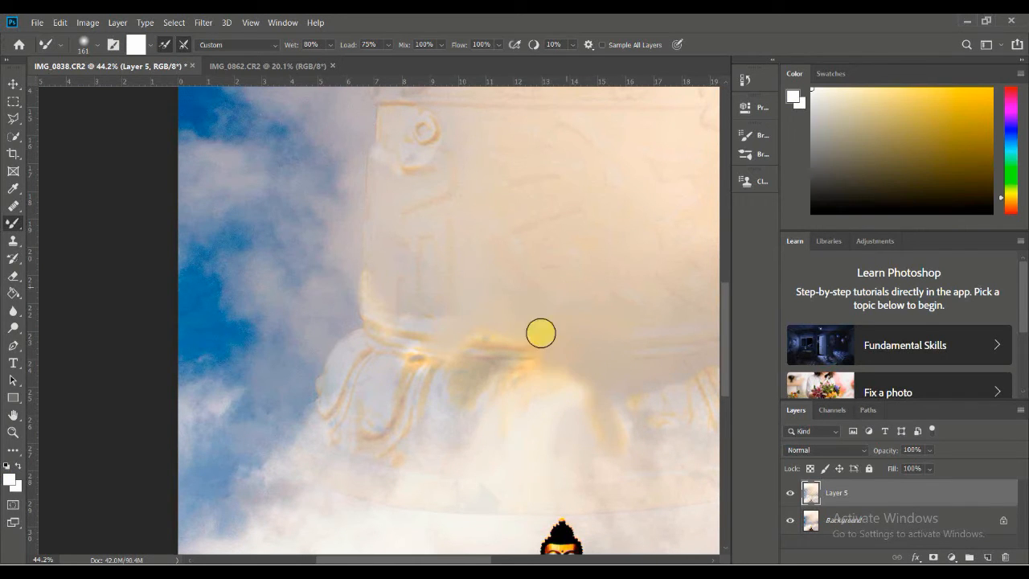
scroll(271, 443, "down", 4)
scroll(418, 360, "up", 4)
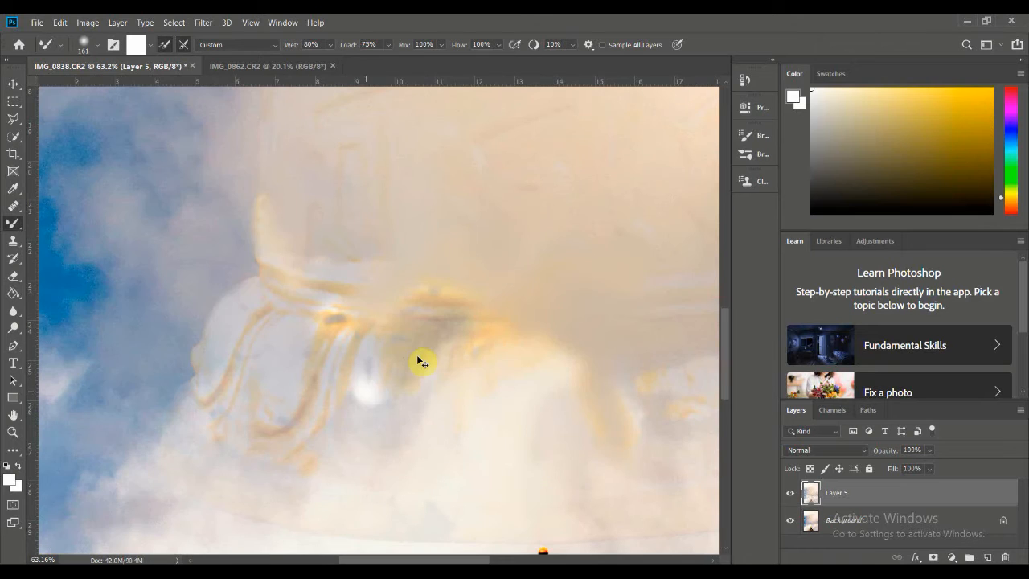
key("ctrl+z")
Step: Reduce the Mixer Brush size to 48 px and smooth the remaining streaks around the middle of the wheel's lower rim
left_click(94, 46)
left_click_drag(119, 90, 94, 90)
left_click(406, 312)
mouse_move(510, 326)
left_mouse_down()
mouse_move(472, 342)
mouse_move(485, 342)
mouse_move(451, 356)
left_mouse_up()
left_click_drag(496, 321, 475, 367)
mouse_move(390, 321)
left_mouse_down()
mouse_move(507, 327)
mouse_move(458, 309)
left_mouse_up()
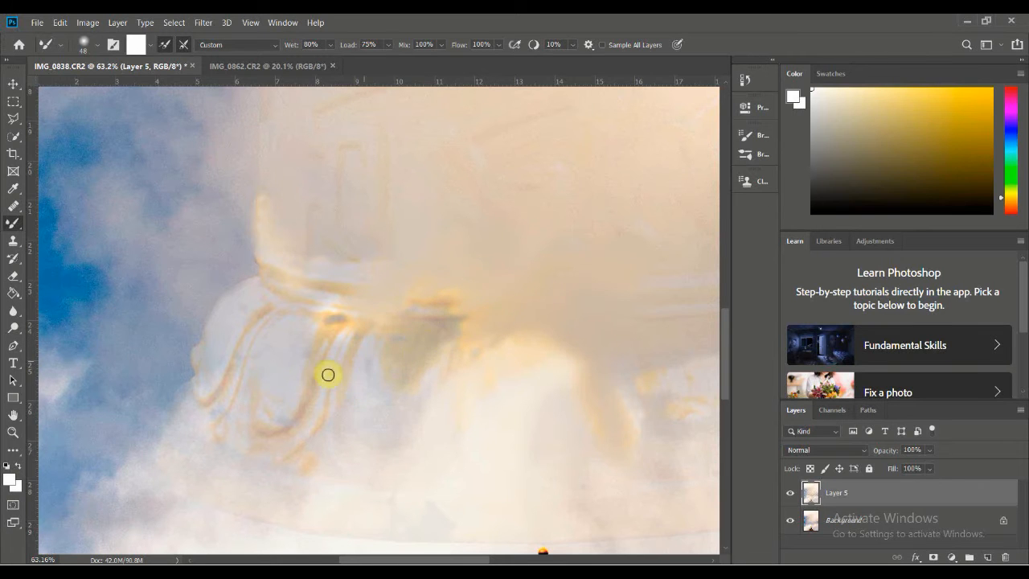
Step: Blend the yellow ornament remnants near the wheel's upper-left corner with the Mixer Brush, undoing the last stroke below the upper band
scroll(328, 375, "down", 2)
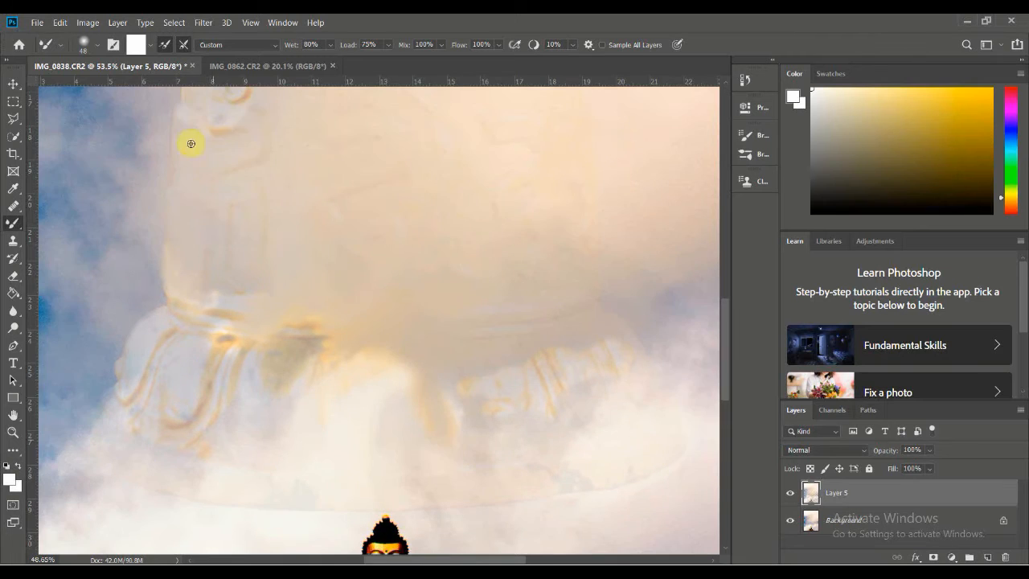
scroll(262, 138, "up", 5)
left_click_drag(251, 196, 274, 258)
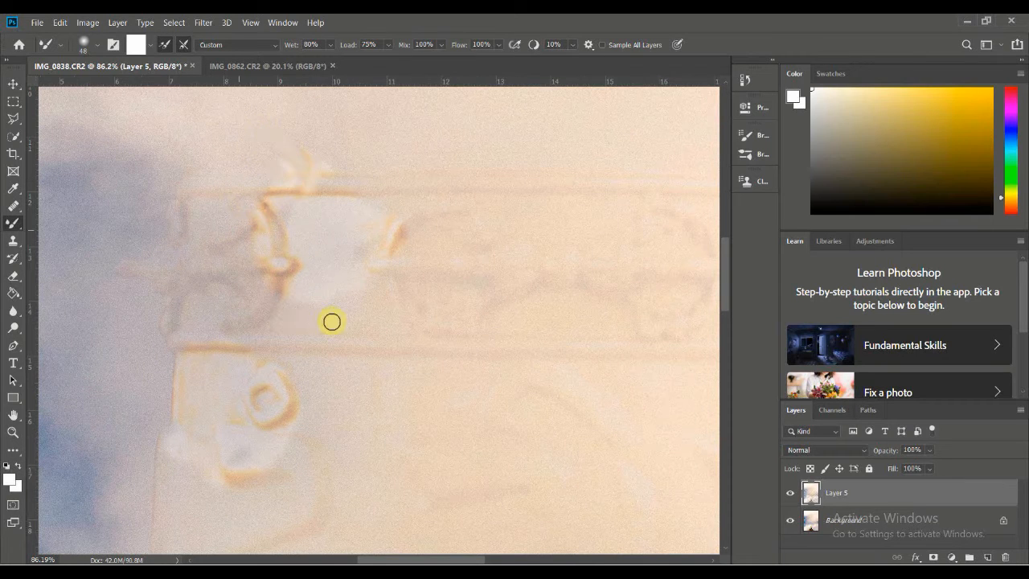
scroll(213, 281, "down", 1)
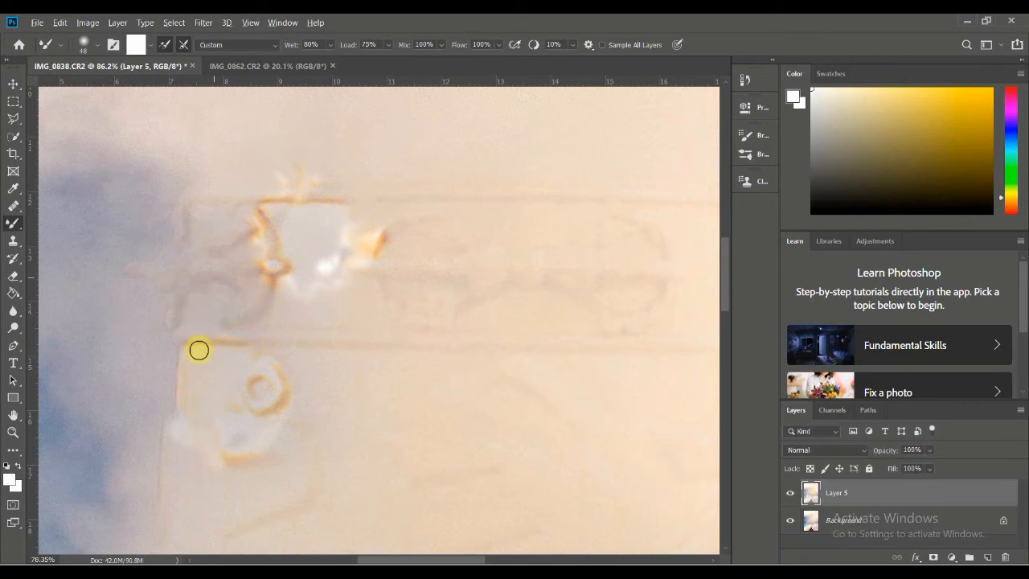
scroll(209, 325, "up", 2)
left_click_drag(183, 328, 206, 332)
key("ctrl+z")
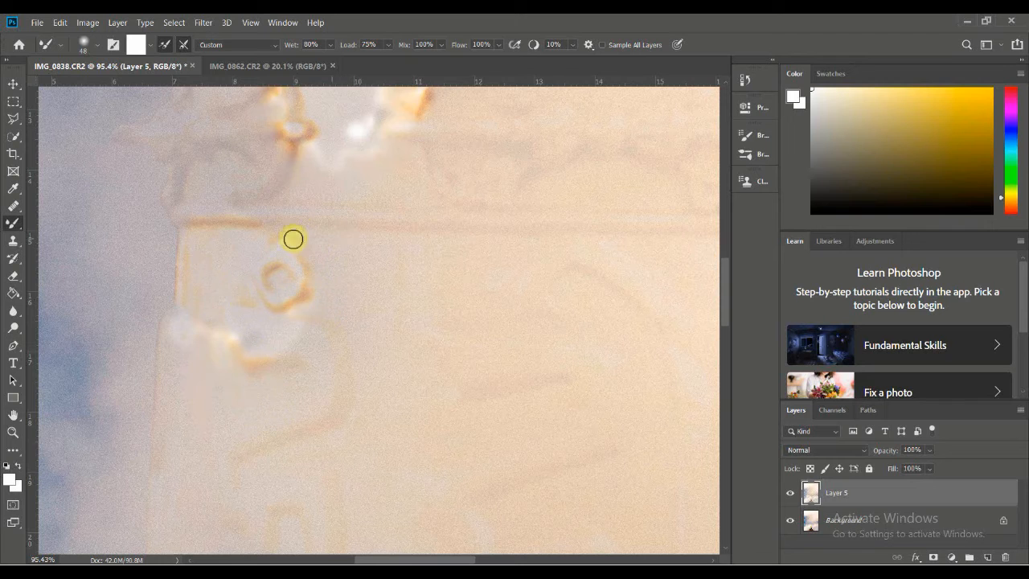
Step: Switch to the regular Brush tool with a soft 77 px tip for retouching the wheel's lower rim
scroll(375, 375, "down", 5)
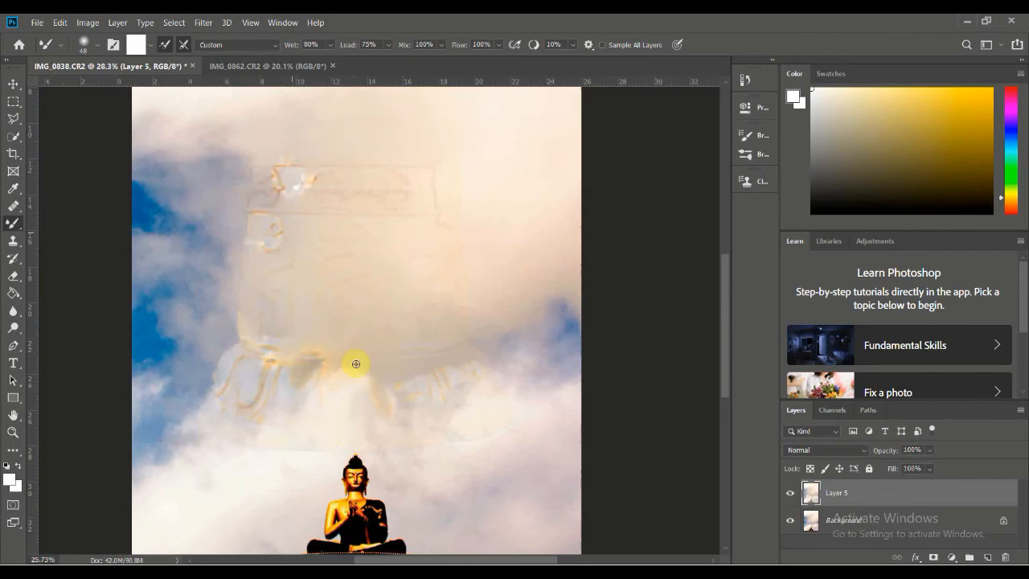
scroll(344, 425, "up", 2)
left_click(13, 229)
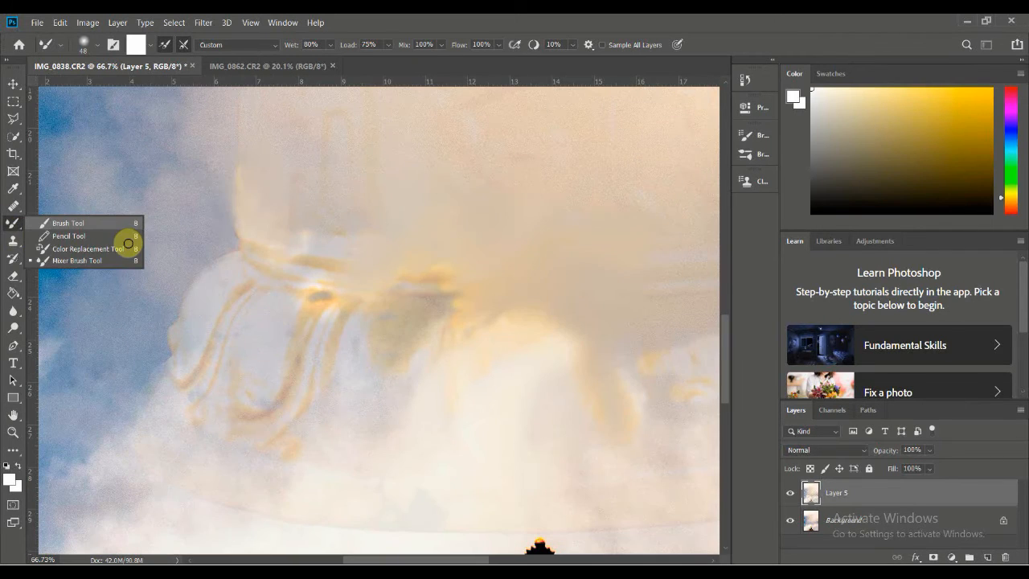
left_click(96, 46)
left_click_drag(87, 90, 107, 88)
left_click_drag(147, 120, 80, 120)
left_click(471, 282)
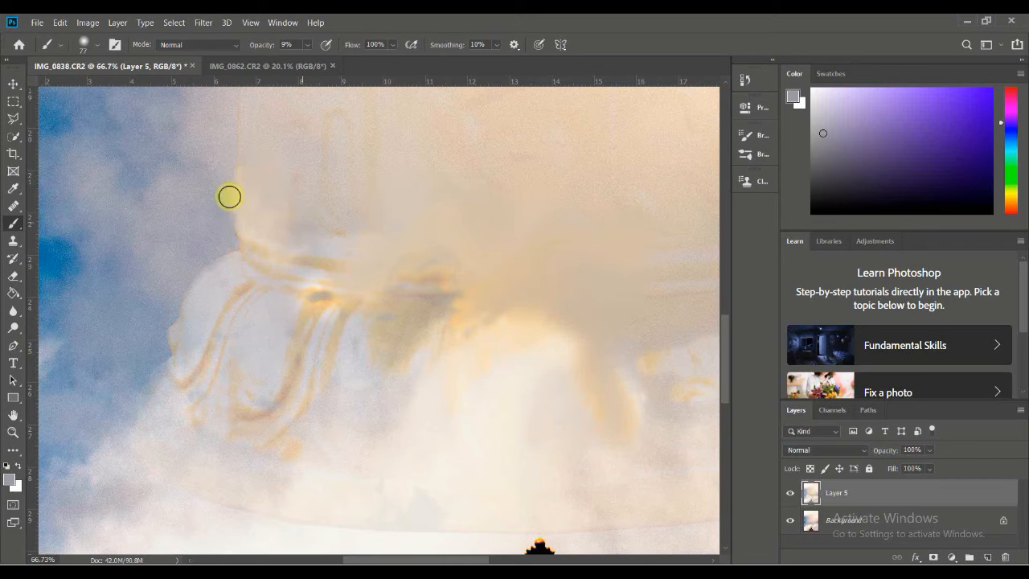
Step: Paint sampled beige cloud tones at low opacity over the yellow and olive streaks along the wheel's lower rim
scroll(283, 310, "up", 3)
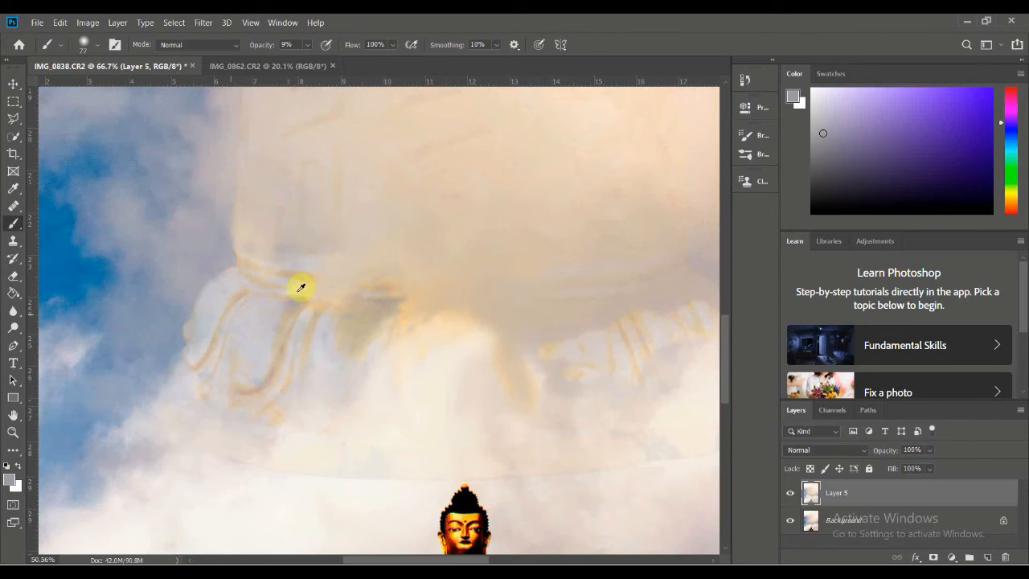
left_click(248, 237, "alt")
mouse_move(249, 236)
left_mouse_down()
mouse_move(269, 276)
mouse_move(295, 283)
left_mouse_up()
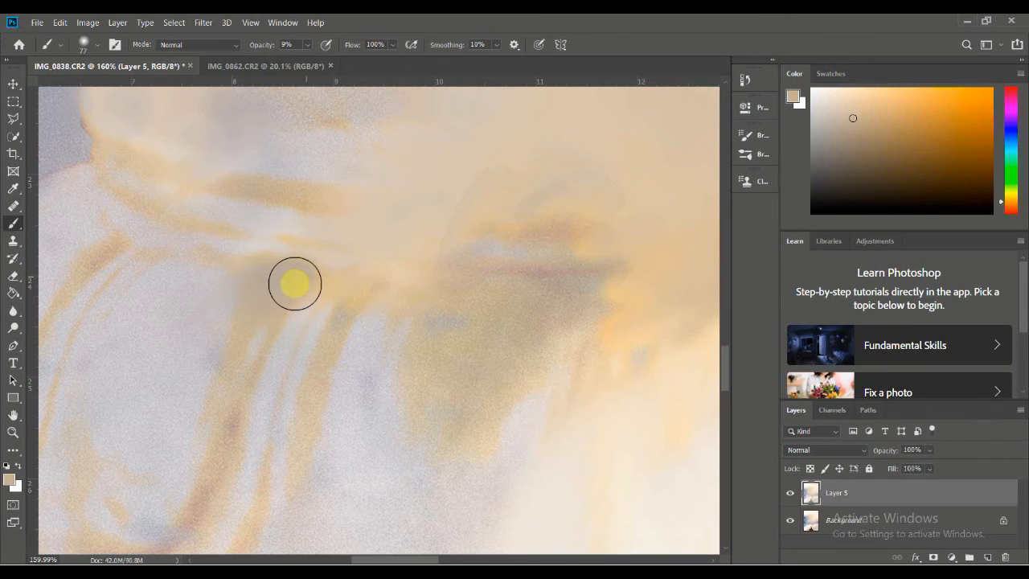
scroll(318, 308, "down", 3)
scroll(334, 346, "up", 3)
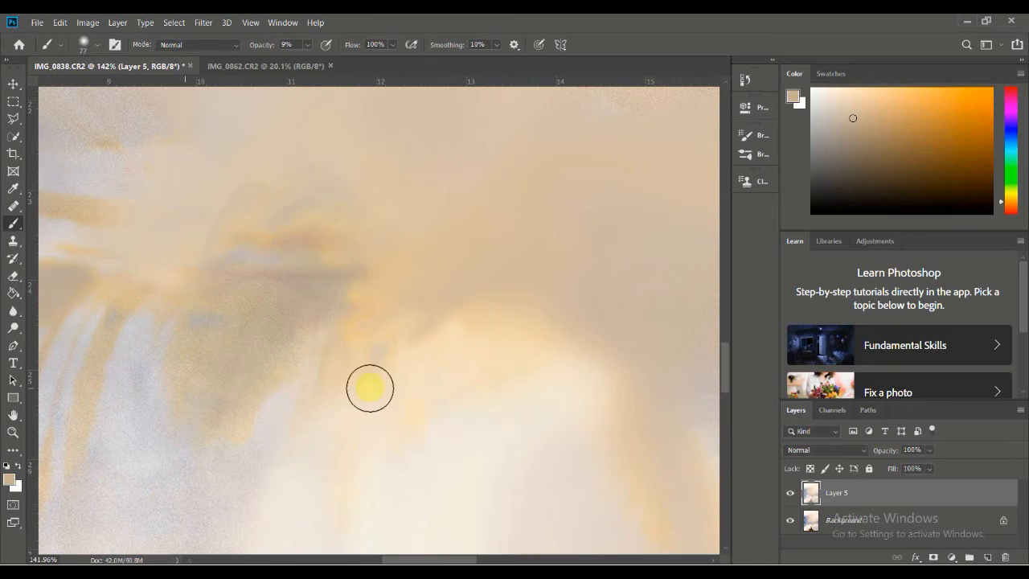
mouse_move(322, 306)
left_mouse_down()
mouse_move(296, 360)
mouse_move(321, 354)
mouse_move(326, 256)
mouse_move(238, 228)
mouse_move(201, 188)
mouse_move(291, 184)
mouse_move(251, 338)
mouse_move(369, 200)
mouse_move(335, 305)
mouse_move(246, 180)
mouse_move(190, 419)
mouse_move(168, 349)
mouse_move(174, 322)
mouse_move(115, 266)
left_mouse_up()
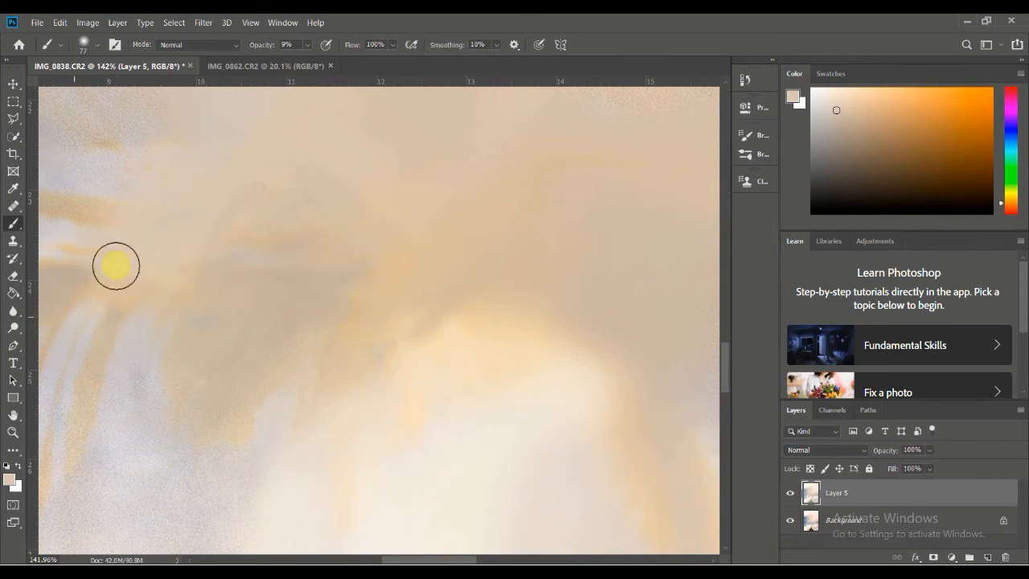
scroll(115, 266, "down", 1)
scroll(153, 265, "down", 10)
scroll(154, 265, "up", 8)
scroll(140, 245, "up", 7)
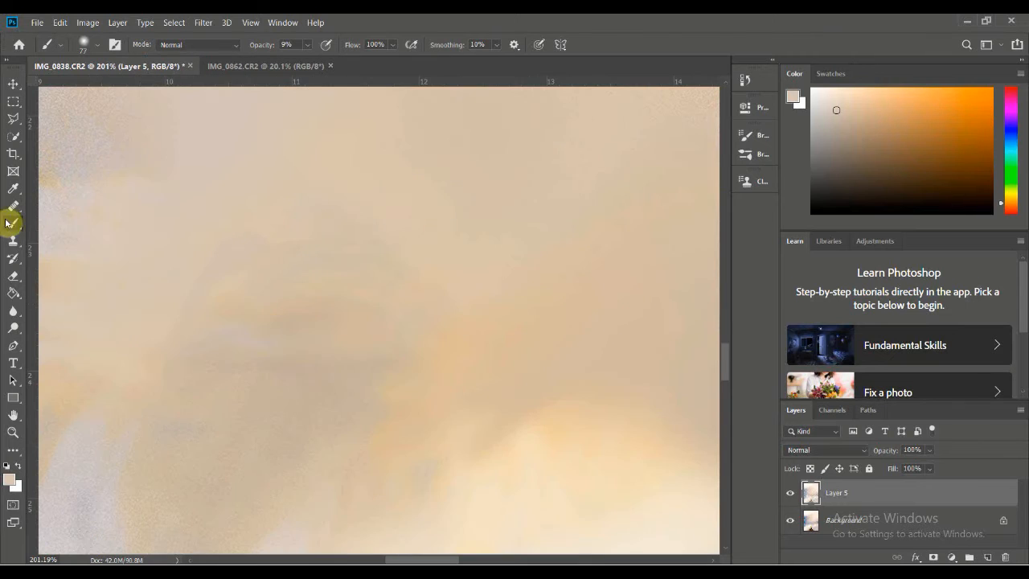
Step: Cover the yellow ornament outlines on the left of the wheel's upper band with sampled beige using the low-opacity Brush
right_click(13, 224)
left_click(71, 263)
scroll(245, 322, "down", 13)
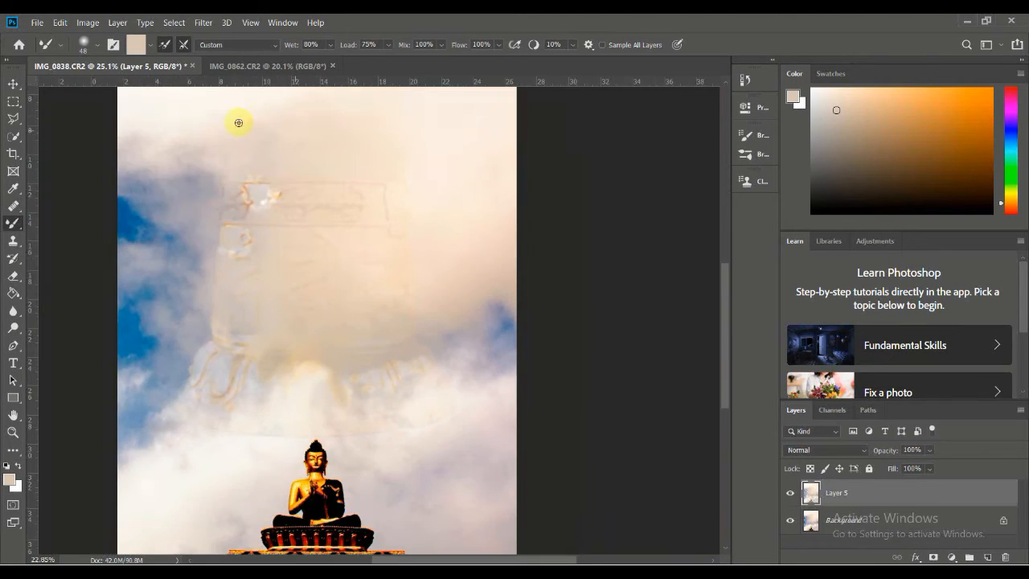
scroll(239, 141, "up", 8)
key("shift+b")
scroll(370, 266, "up", 3)
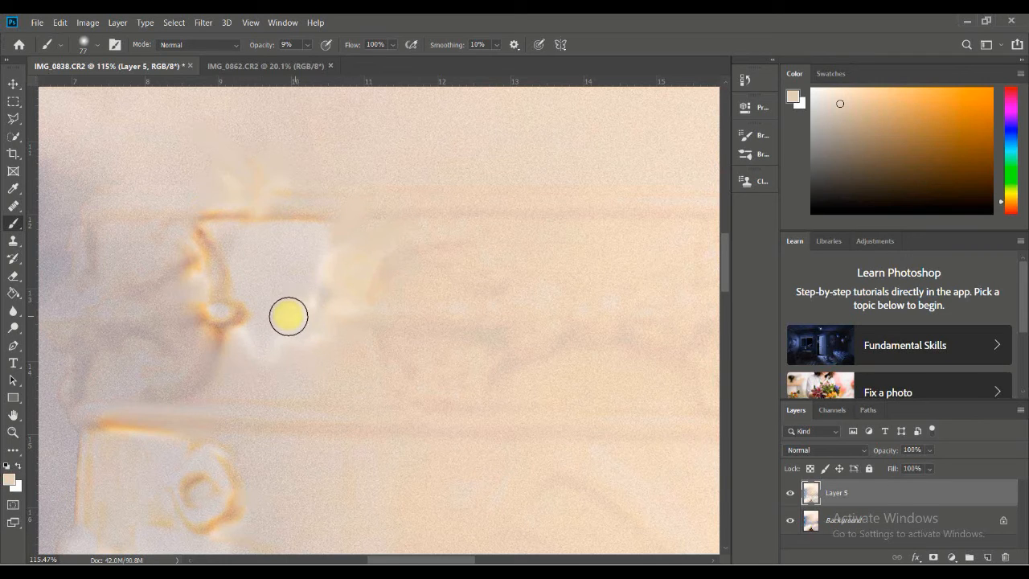
left_click(96, 47)
left_click(91, 119)
mouse_move(202, 244)
left_mouse_down()
mouse_move(175, 254)
mouse_move(217, 197)
left_mouse_up()
left_click_drag(203, 279, 219, 317)
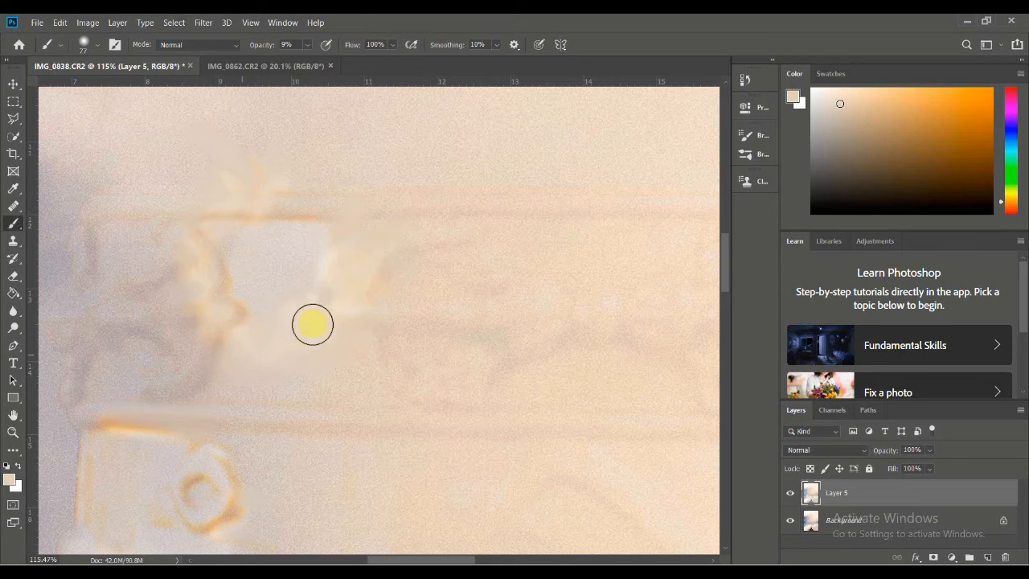
mouse_move(223, 303)
left_mouse_down()
mouse_move(193, 299)
mouse_move(204, 277)
left_mouse_up()
Step: Smooth the repainted patch on the wheel's upper band into the surrounding clouds with the Mixer Brush
scroll(232, 225, "down", 6)
scroll(340, 292, "up", 7)
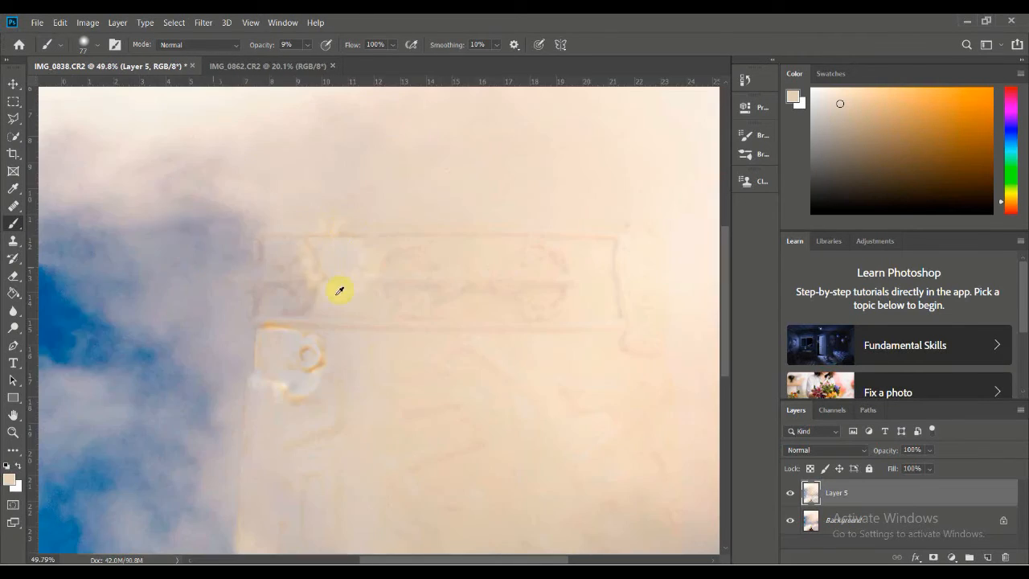
right_click(13, 223)
left_click(77, 260)
mouse_move(216, 251)
left_mouse_down()
mouse_move(325, 241)
mouse_move(190, 333)
mouse_move(329, 298)
left_mouse_up()
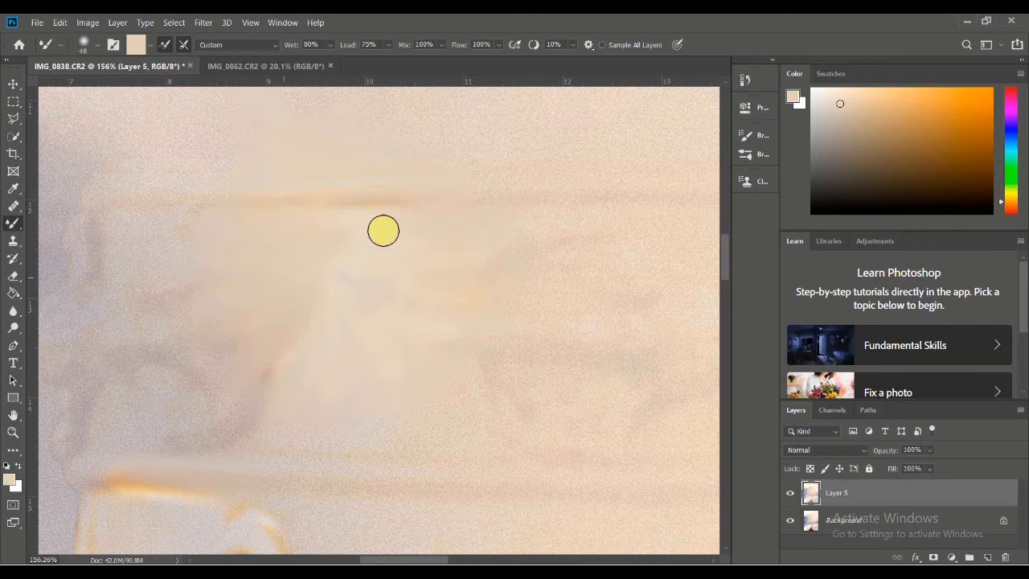
scroll(242, 221, "down", 3)
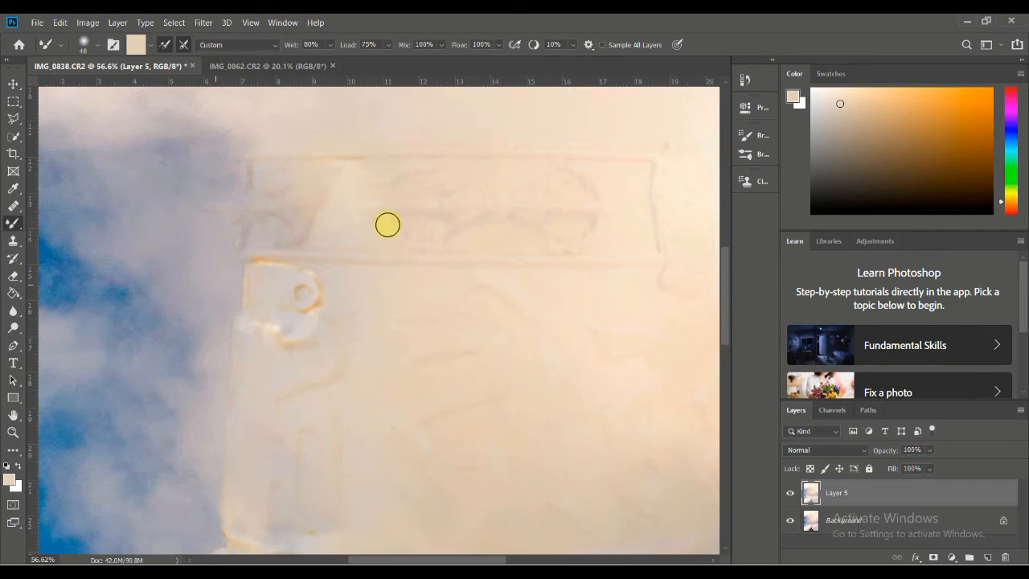
Step: Even out the patch on the upper band with the regular Brush, resampling nearby beige tones
right_click(13, 224)
left_click(56, 225)
scroll(318, 283, "up", 6)
left_click_drag(335, 342, 340, 405)
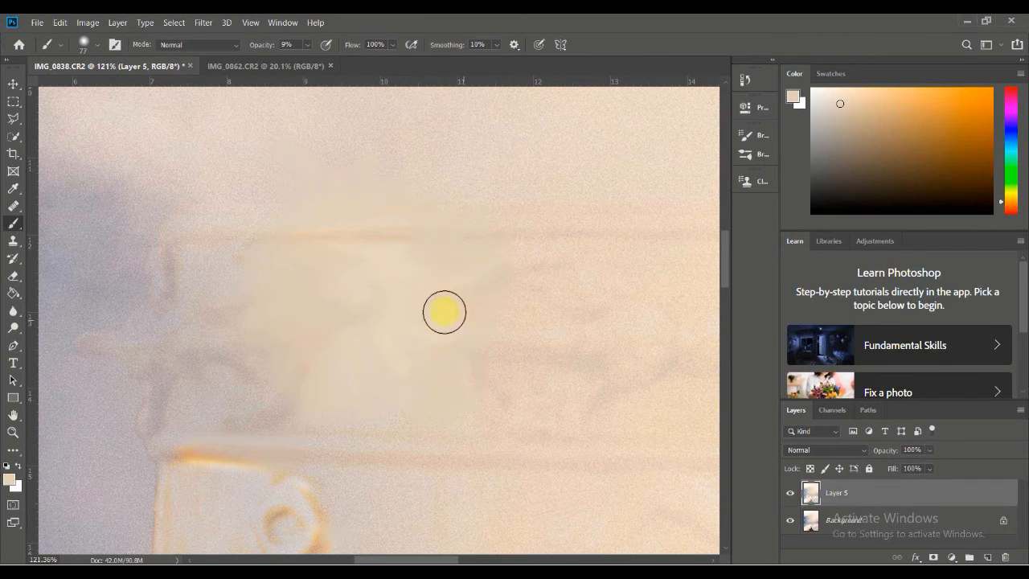
left_click(300, 256, "alt")
left_click(298, 400, "alt")
scroll(351, 229, "down", 1)
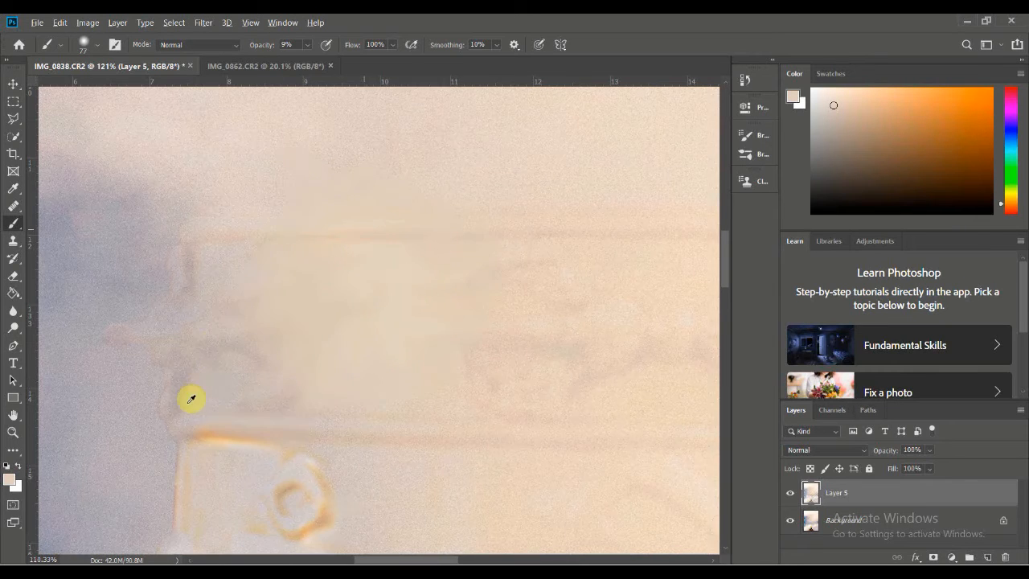
Step: Soften the remaining outlines at the left end of the upper band with the Mixer Brush
scroll(191, 397, "down", 2)
right_click(12, 225)
left_click(63, 264)
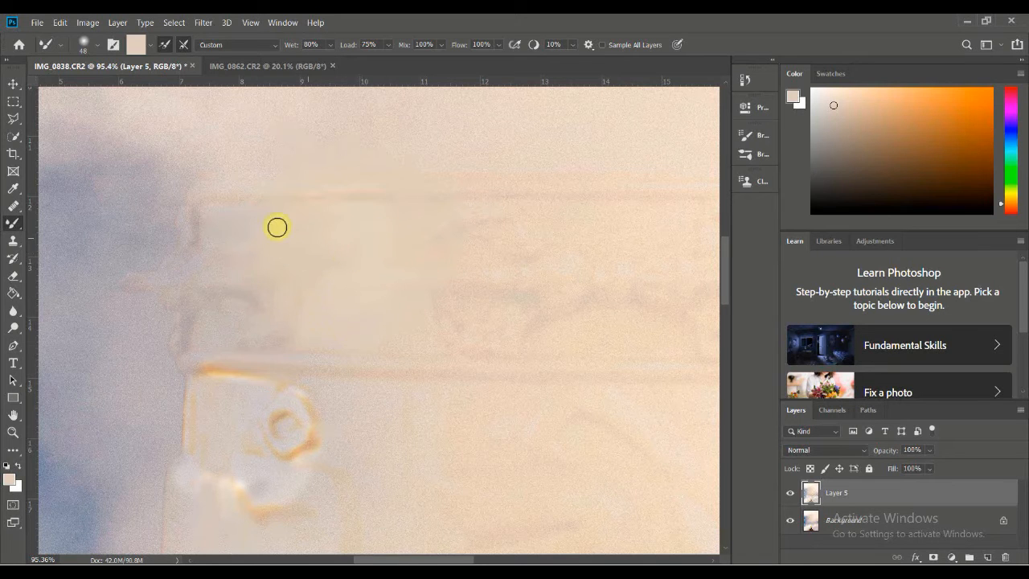
scroll(265, 257, "down", 2)
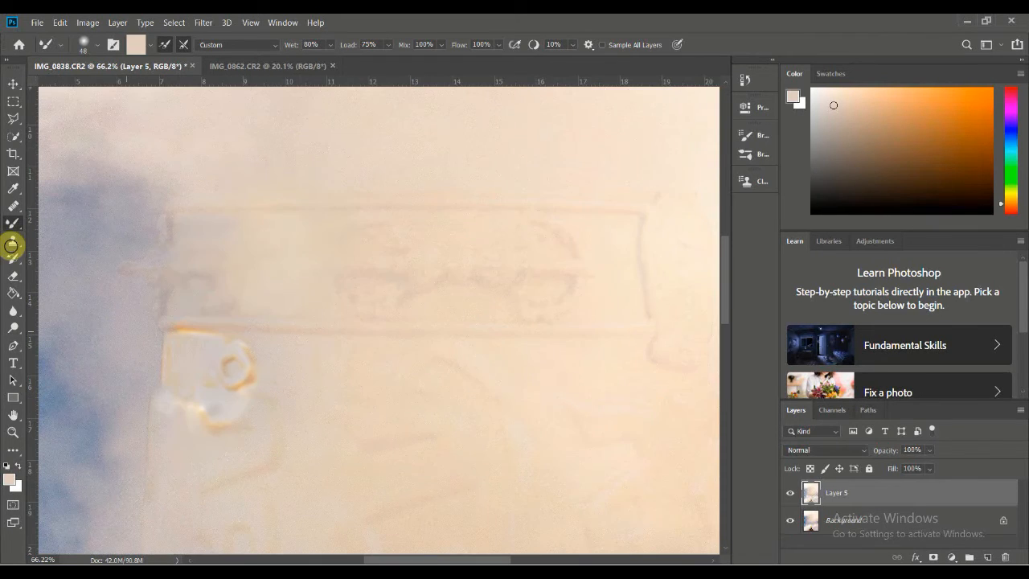
Step: Set up the regular Brush with a 401 px tip, adjusted hardness and a pale beige sampled from the clouds above the wheel
right_click(14, 225)
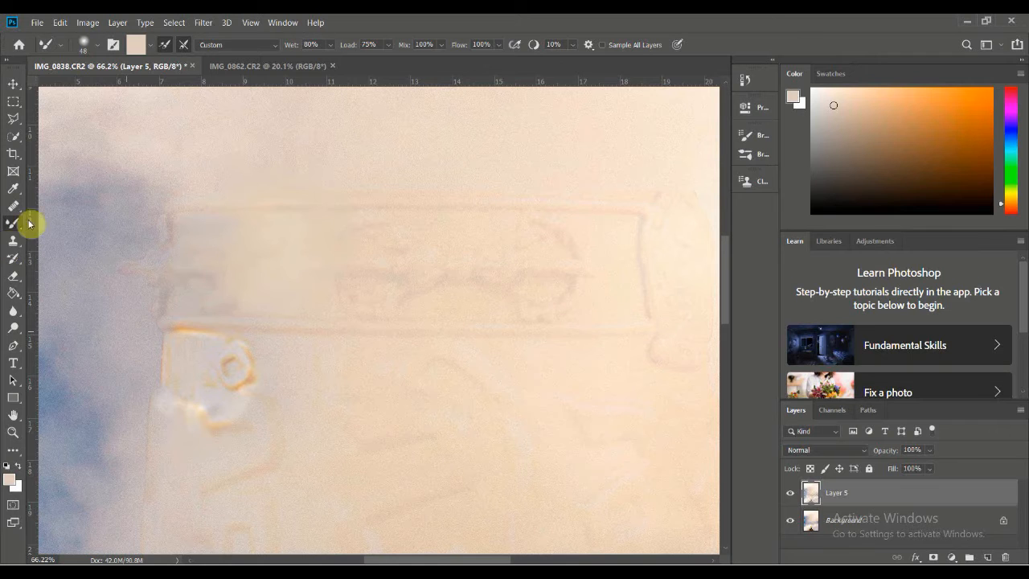
left_click(69, 224)
left_click(244, 143, "alt")
left_click(97, 46)
left_click_drag(107, 87, 149, 86)
left_click(106, 117)
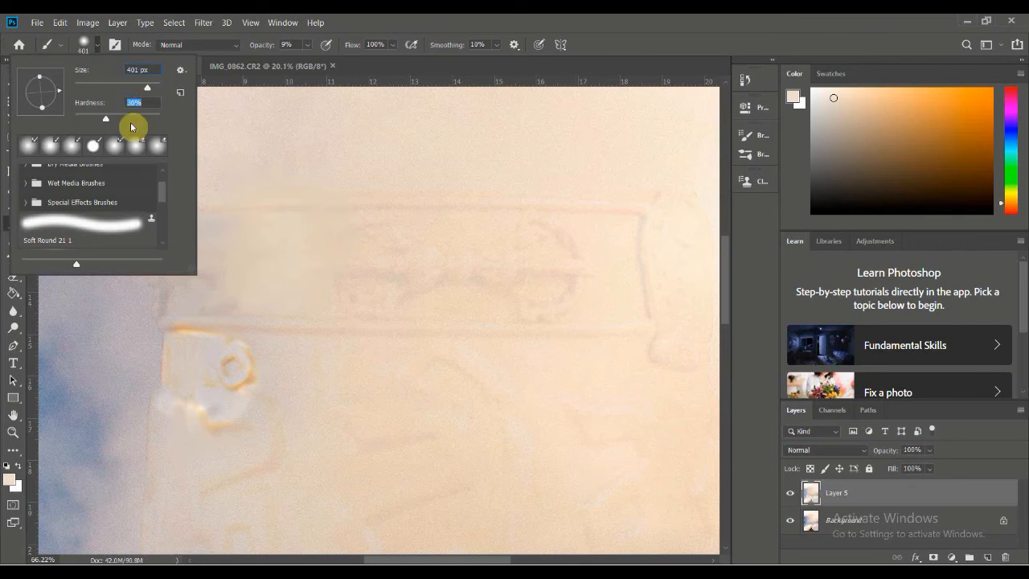
Step: Paint broad low-opacity beige strokes over the wheel's upper band and upper-left corner to fade them into the clouds
left_click(299, 195)
scroll(254, 328, "down", 3)
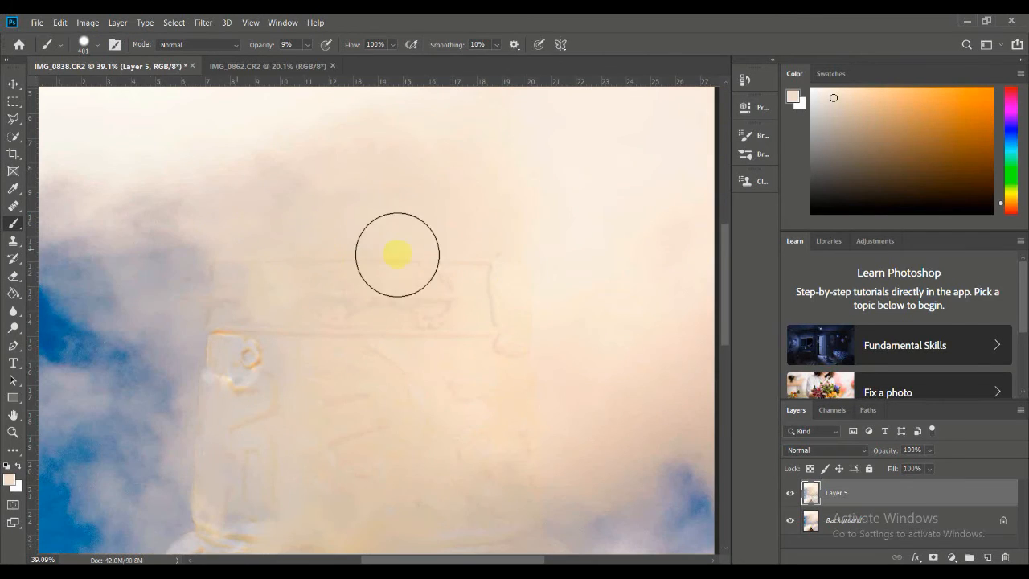
scroll(271, 367, "up", 2)
scroll(291, 277, "up", 2)
mouse_move(291, 277)
left_mouse_down()
mouse_move(271, 240)
mouse_move(367, 294)
mouse_move(175, 378)
mouse_move(313, 181)
mouse_move(524, 225)
mouse_move(262, 313)
left_mouse_up()
scroll(280, 305, "down", 3)
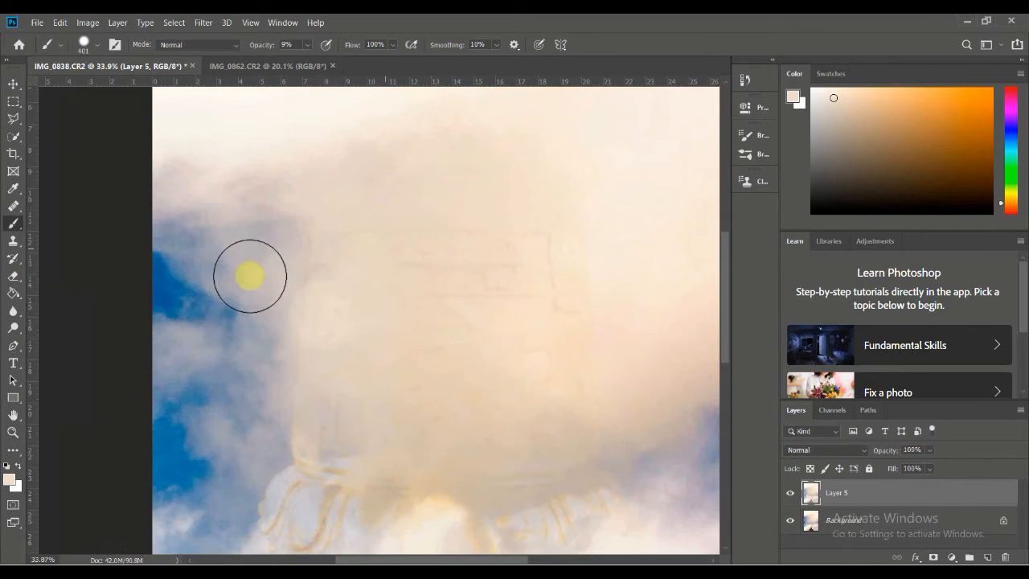
scroll(303, 298, "up", 3)
Step: Smear away the faint ornament outlines at the wheel's upper-left corner with the Mixer Brush
key("shift+b")
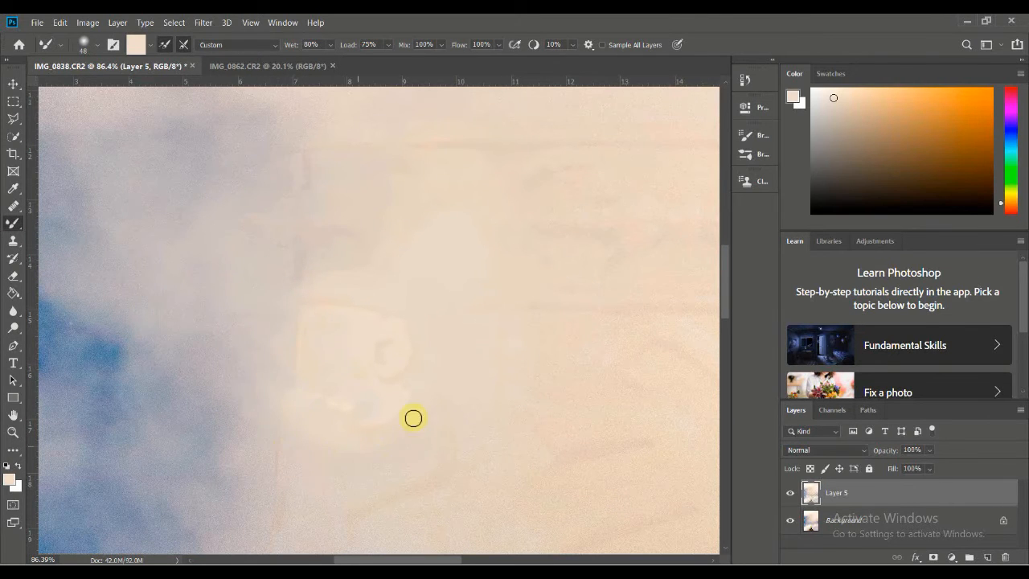
scroll(386, 317, "down", 2)
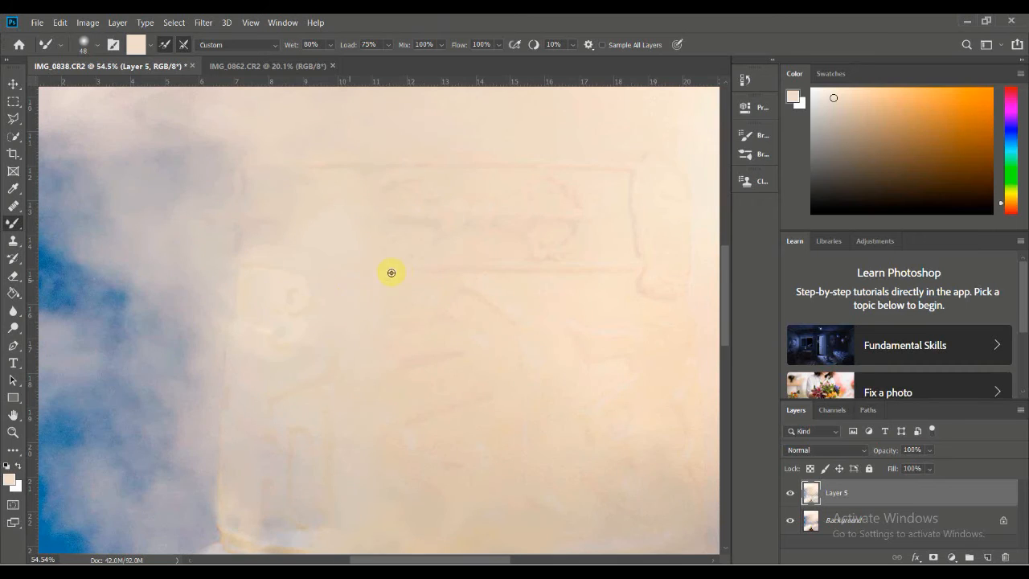
scroll(392, 273, "up", 4)
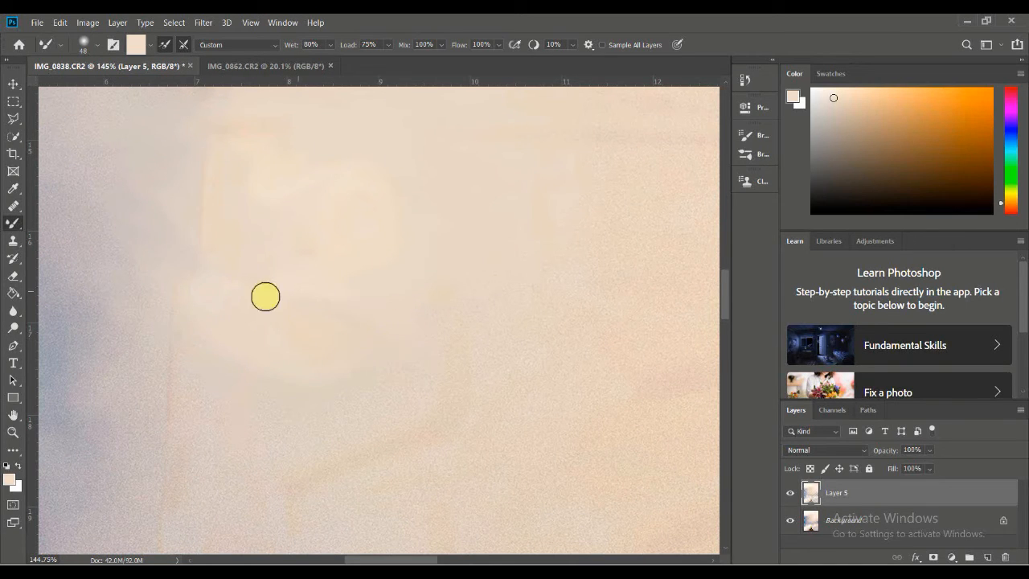
scroll(321, 409, "down", 2)
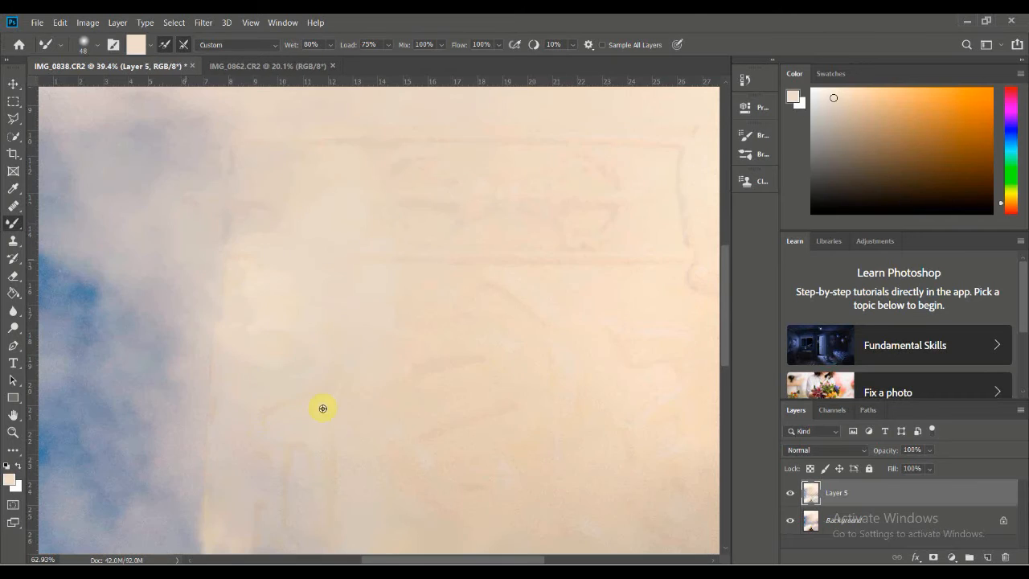
scroll(60, 204, "up", 1)
Step: Brush pale beige over the wheel's upper-left corner and the adjoining cloud edge with the 401 px Brush
right_click(13, 223)
left_click(64, 214)
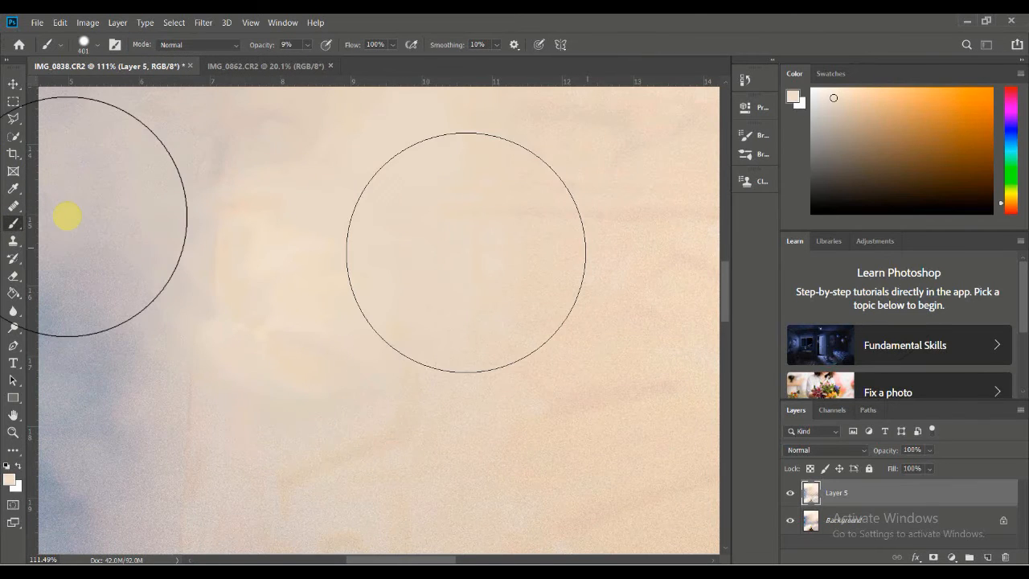
scroll(163, 217, "down", 3)
scroll(425, 345, "up", 2)
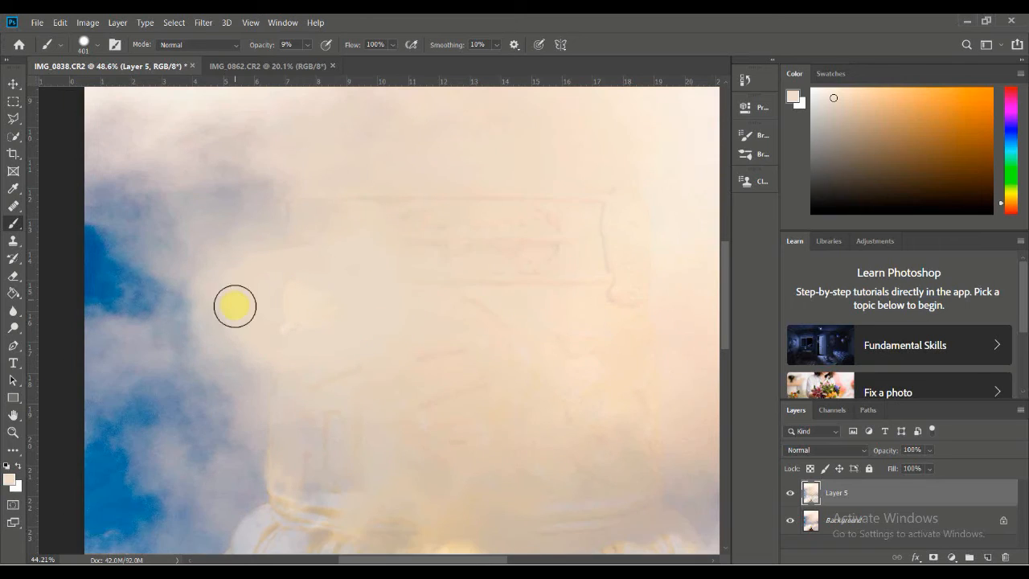
scroll(234, 304, "down", 2)
scroll(198, 248, "down", 2)
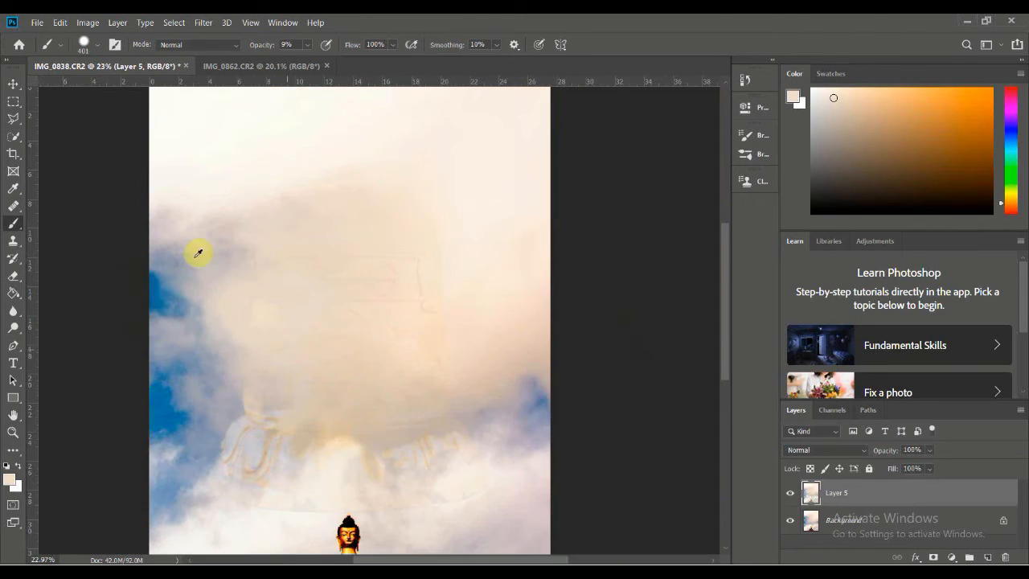
Step: Sample a grey-blue cloud tone and shade the cloud along the wheel's upper-left side with the large Brush
scroll(179, 400, "up", 3)
left_click(236, 281, "alt")
scroll(333, 382, "down", 1)
scroll(332, 382, "up", 5)
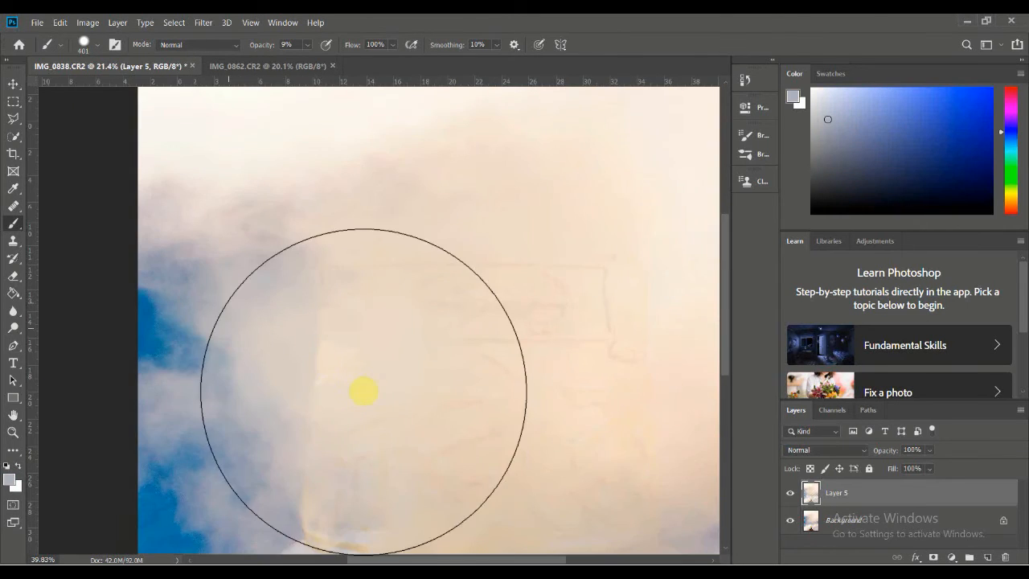
Step: Smear the yellowish patch along the wheel's left edge into the surrounding cloud with the Mixer Brush
right_click(16, 226)
left_click(74, 261)
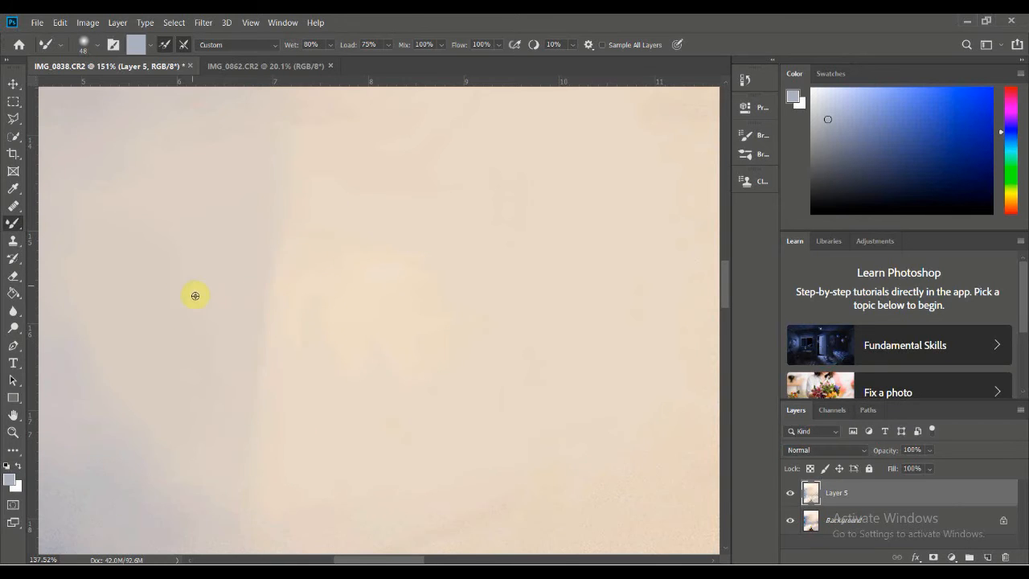
scroll(196, 296, "down", 3)
scroll(324, 341, "up", 2)
scroll(261, 176, "up", 3)
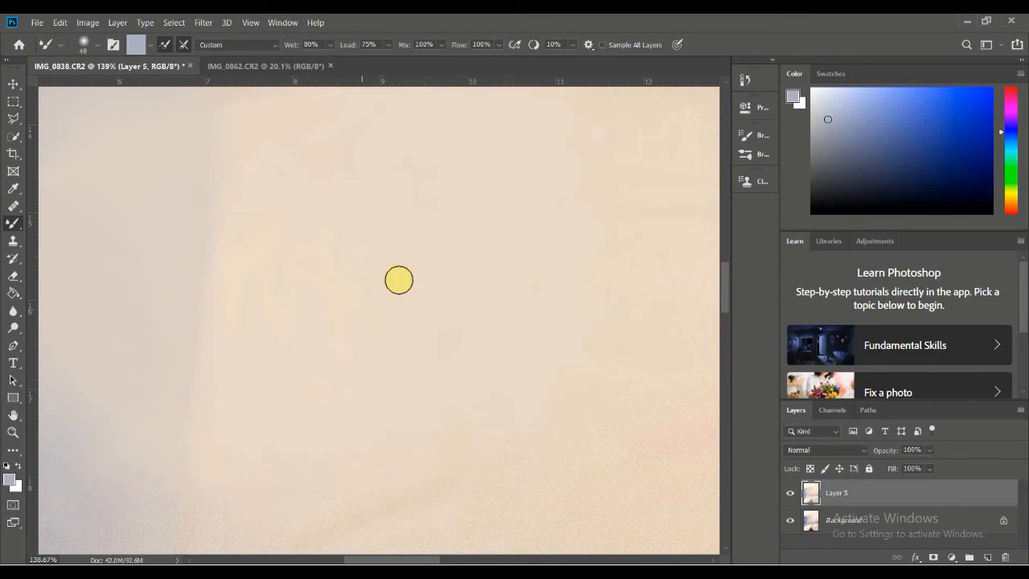
scroll(188, 310, "down", 4)
scroll(195, 337, "up", 3)
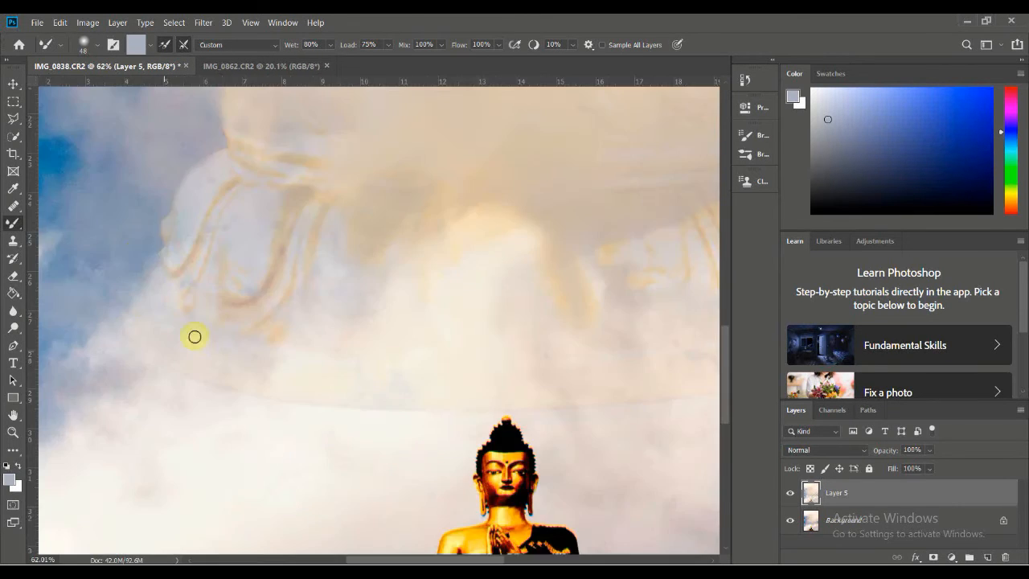
scroll(195, 339, "down", 3)
Step: Brush sampled cloud tones at 9% opacity over the carved ornaments at the wheel's lower edge to fade them
right_click(21, 229)
left_click(62, 226)
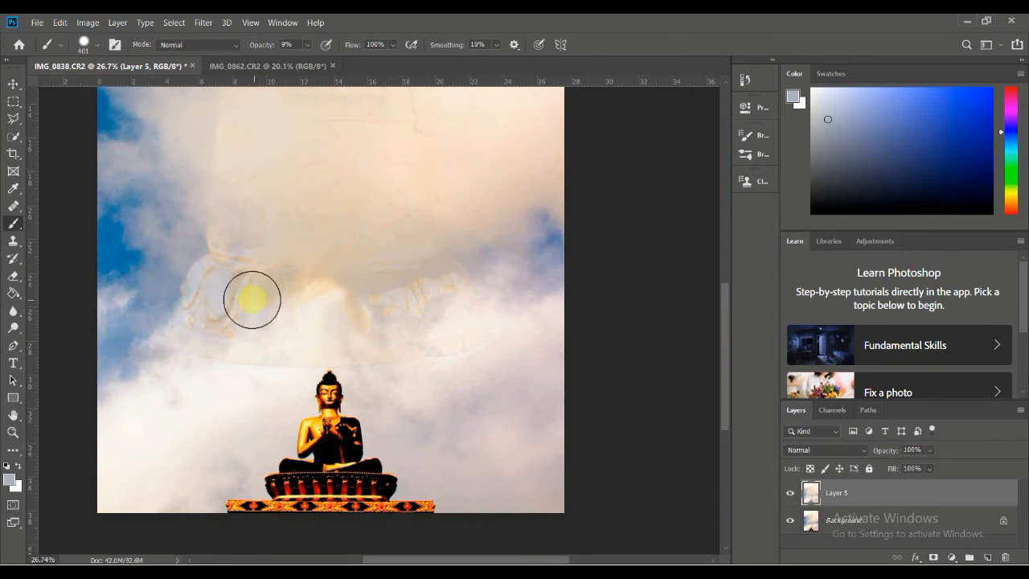
left_click(281, 249, "alt")
mouse_move(184, 298)
left_mouse_down()
mouse_move(288, 285)
mouse_move(306, 315)
mouse_move(254, 292)
mouse_move(249, 244)
mouse_move(212, 316)
left_mouse_up()
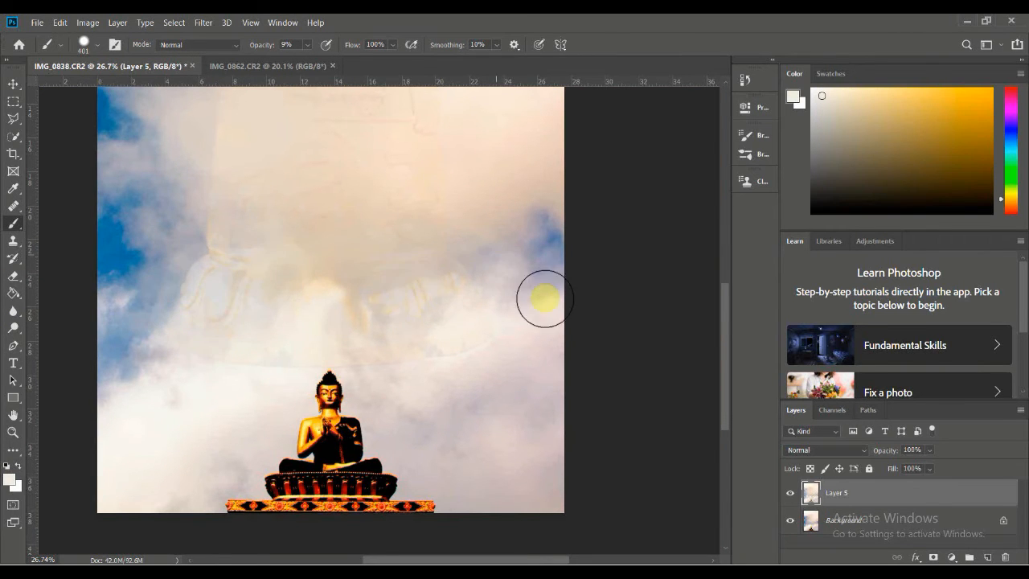
left_click(174, 259, "alt")
scroll(525, 292, "down", 2)
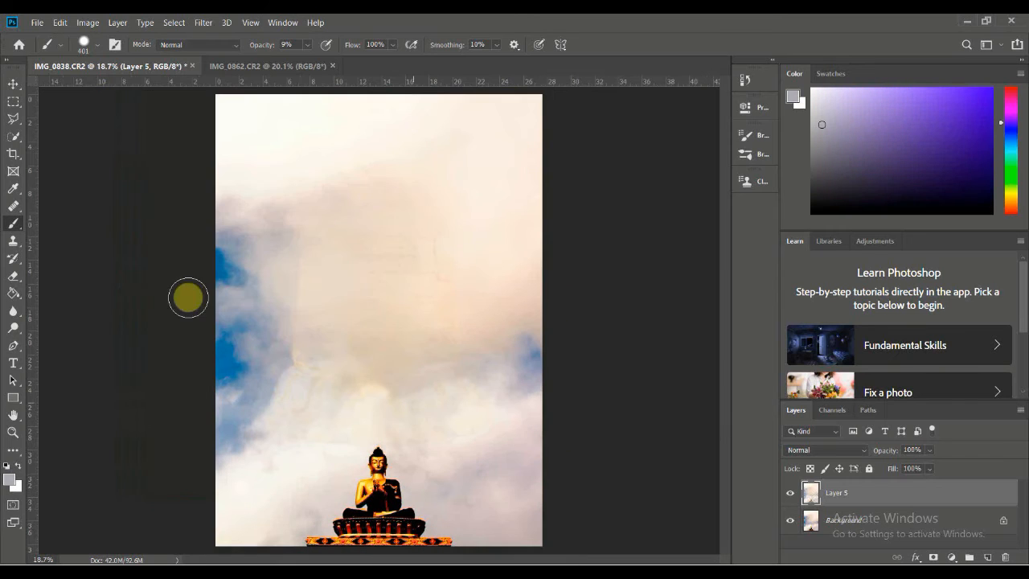
Step: Merge Layer 5 with the Background layer
left_click(848, 524)
left_click(836, 496, "ctrl")
right_click(857, 498)
left_click(716, 399)
left_click(87, 22)
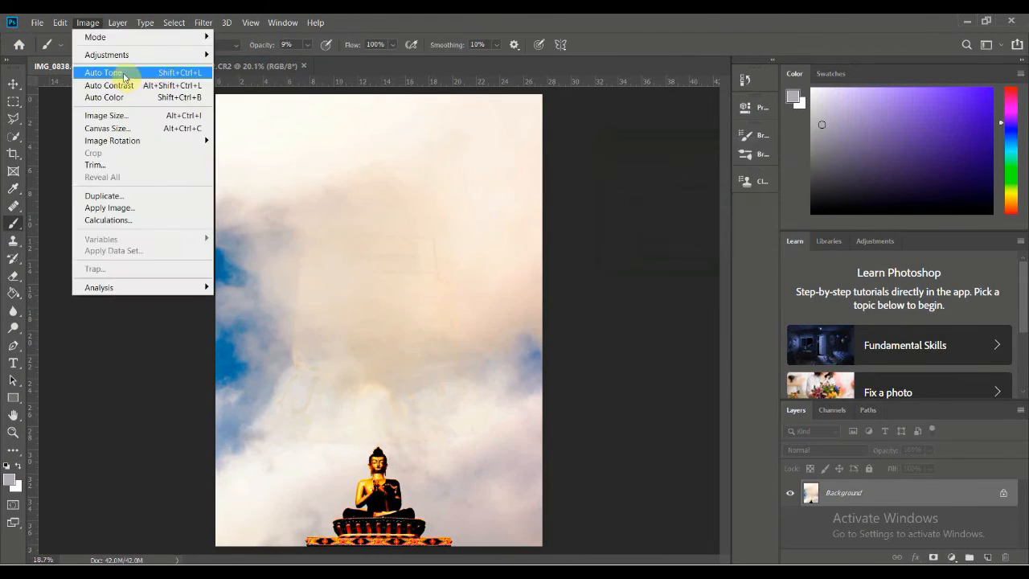
mouse_move(106, 55)
left_click(341, 122)
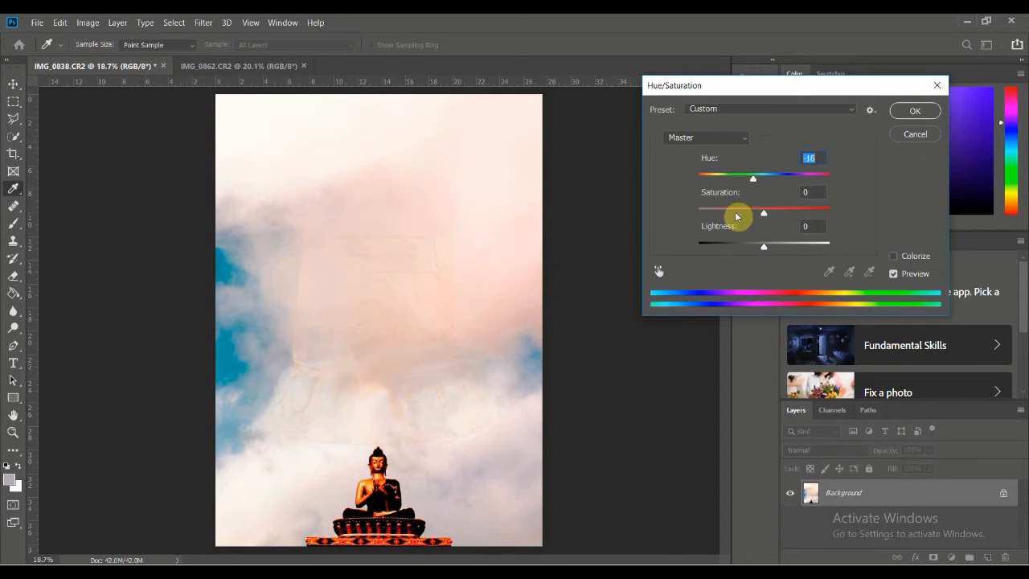
left_click(378, 481)
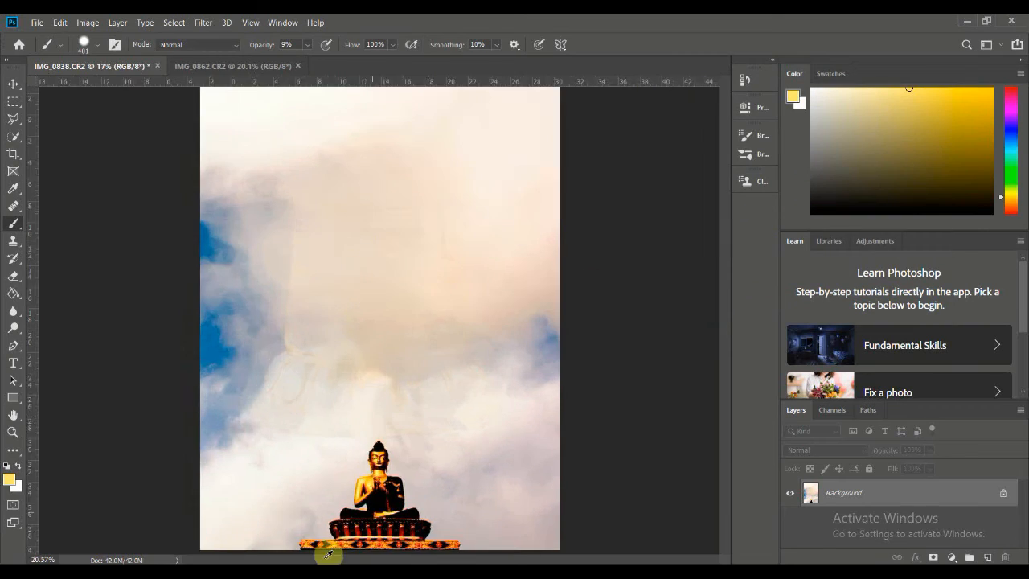
Step: Begin a Polygonal Lasso outline of the statue at the plinth's lower-left corner and trace the plinth's left end
scroll(345, 541, "up", 8)
left_click_drag(402, 354, 384, 186)
left_click(13, 120)
scroll(54, 462, "up", 2)
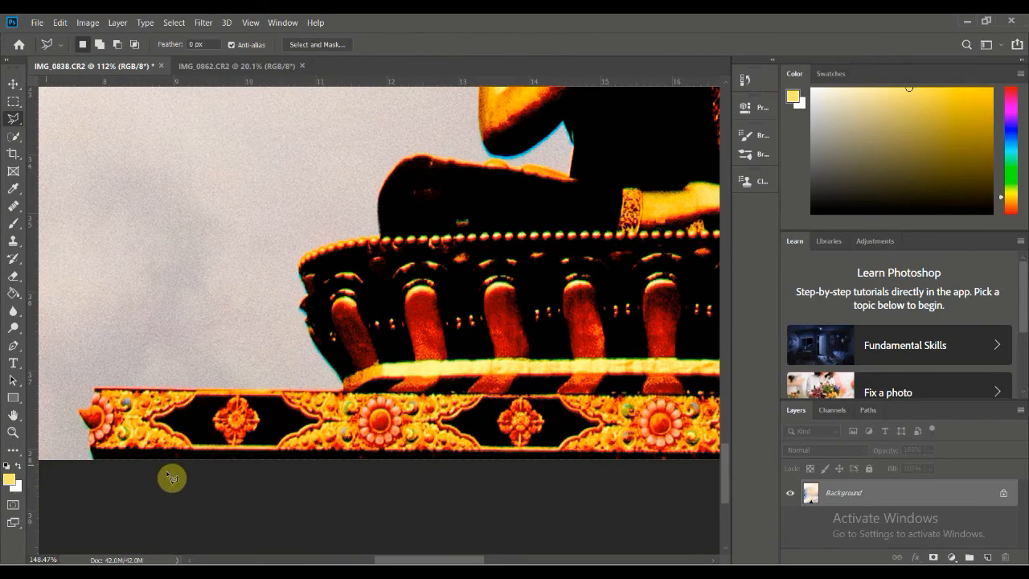
scroll(172, 477, "up", 7)
left_click(210, 464)
left_click(195, 432)
left_click(195, 381)
left_click(177, 344)
left_click(168, 325)
left_click(203, 324)
left_click(209, 255)
Step: Extend the lasso outline along the plinth's upper edge and around the lower-left corner of the lotus pedestal
scroll(568, 276, "right", 5)
left_click(432, 266)
left_click(434, 251)
left_click(424, 224)
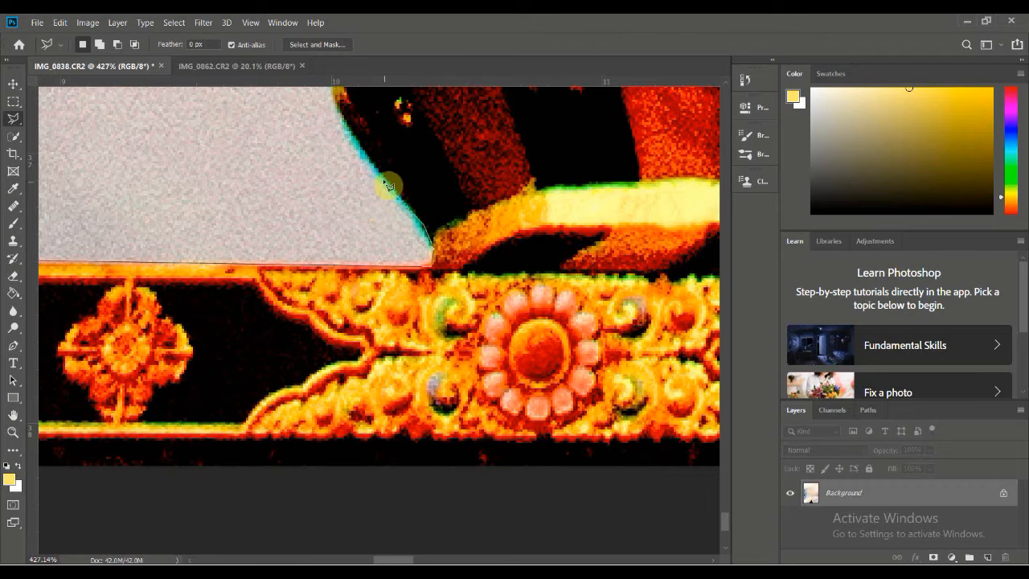
left_click(384, 182)
Step: Trace the lasso outline up the left side of the lotus pedestal
scroll(385, 182, "up", 4)
left_click(341, 286)
left_click(330, 246)
left_click(323, 240)
left_click(307, 198)
left_click(311, 181)
left_click(331, 159)
Step: Continue the lasso outline around the left end of the pedestal's beaded rim to the statue's knee
scroll(332, 158, "up", 3)
left_click(305, 277)
left_click(302, 264)
left_click(308, 239)
left_click(383, 183)
left_click(487, 170)
left_click(539, 170)
Step: Trace the outer curve of the statue's left-hand knee with the lasso outline
scroll(540, 171, "up", 2)
left_click(532, 195)
left_click(539, 159)
left_click(582, 99)
scroll(612, 278, "up", 3)
left_click(604, 244)
left_click(656, 231)
scroll(833, 294, "right", 5)
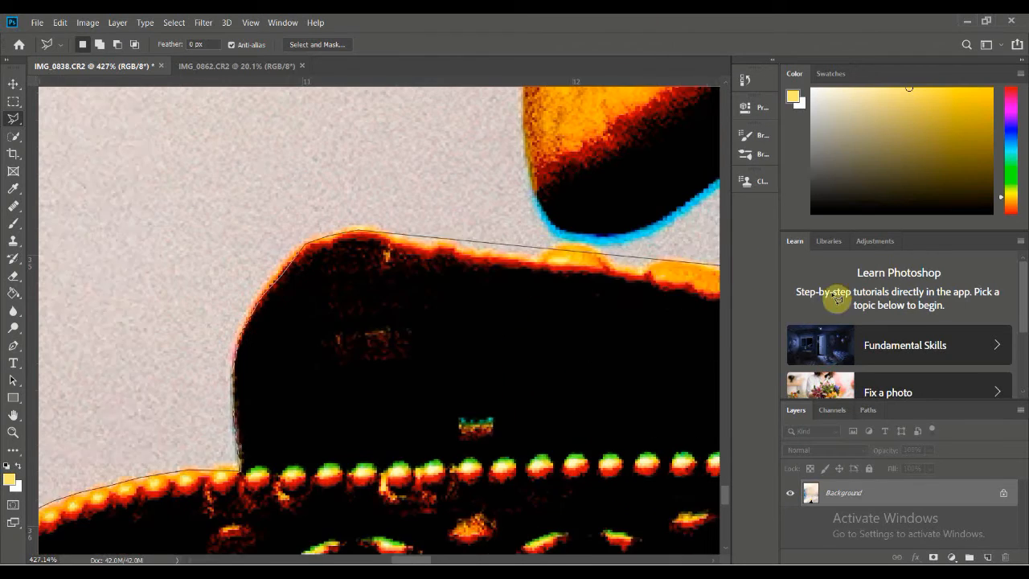
Step: Follow the upper edge of the statue's crossed leg with the lasso outline into the gap beneath the arm
scroll(837, 298, "right", 2)
left_click(278, 235)
left_click(324, 246)
left_click(336, 244)
left_click(428, 260)
left_click(450, 243)
left_click(485, 248)
left_click(501, 267)
left_click(531, 273)
left_click(549, 260)
left_click(569, 262)
left_click(672, 293)
Step: Carry the lasso outline up the gap beside the torso, along the forearm's underside and around the left-hand elbow
left_click(685, 206)
left_click(654, 135)
left_click(570, 207)
left_click(540, 226)
left_click(487, 237)
left_click(446, 227)
left_click(431, 203)
left_click(414, 157)
left_click(413, 123)
Step: Trace the lasso outline up the left-hand upper arm and over the shoulder
scroll(475, 60, "up", 4)
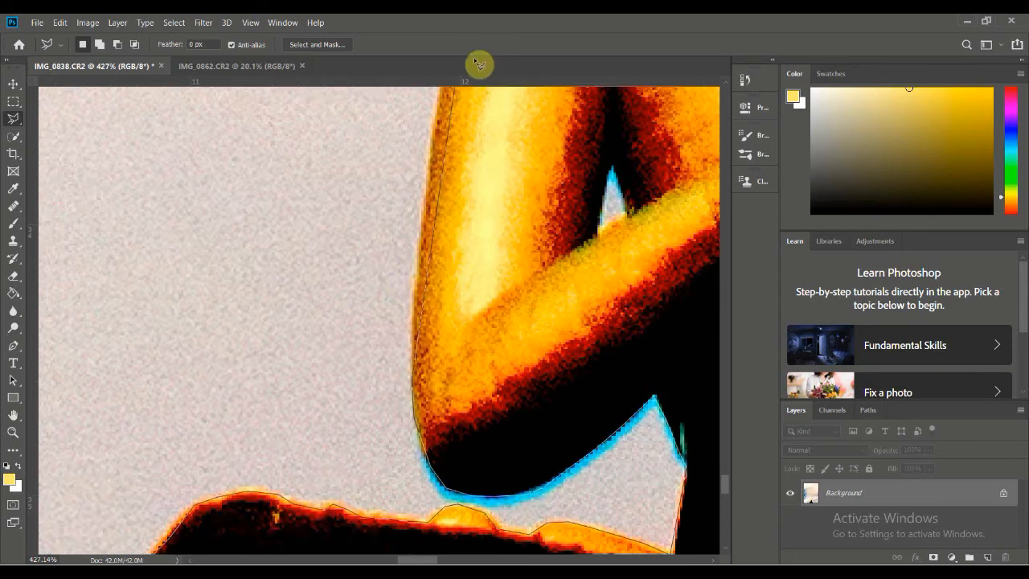
scroll(478, 63, "up", 1)
left_click(432, 195)
scroll(490, 172, "up", 3)
left_click(469, 207)
left_click(482, 163)
left_click(498, 140)
left_click(515, 129)
left_click(551, 117)
left_click(602, 106)
Step: Outline the left side of the neck and the adjoining earlobe with the lasso
left_click(435, 203)
left_click(459, 185)
left_click(470, 139)
left_click(473, 117)
scroll(472, 117, "up", 2)
left_click(455, 225)
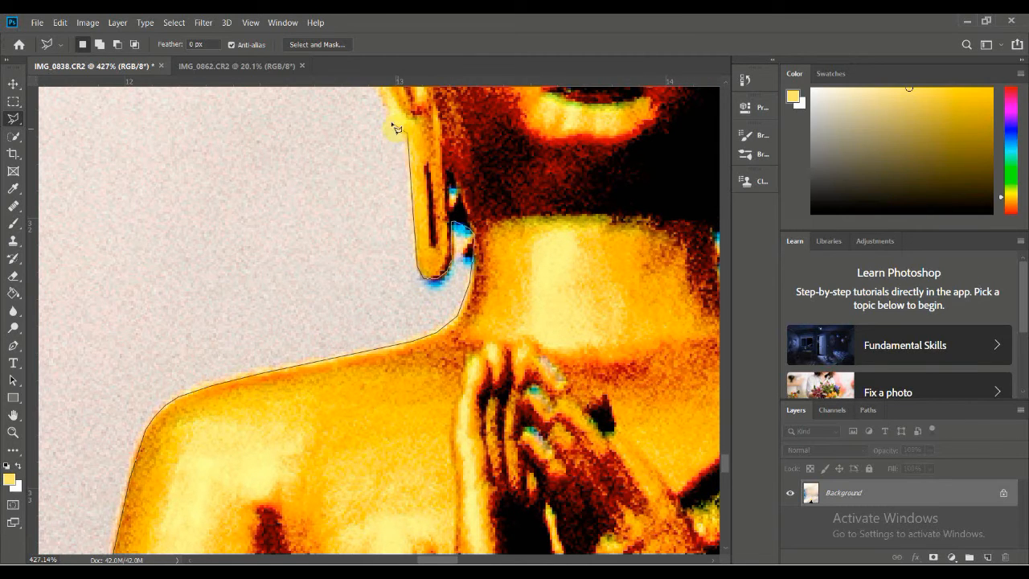
Step: Continue the lasso outline around the left-hand ear and up the hair curls to the topknot
scroll(380, 378, "up", 4)
left_click(387, 286)
left_click(390, 223)
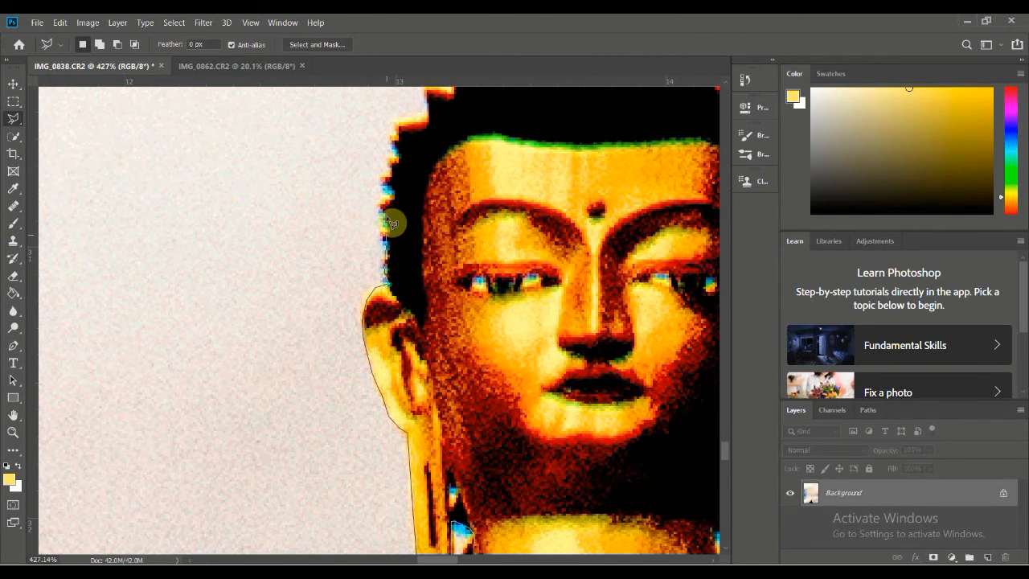
left_click(399, 153)
left_click(427, 122)
scroll(430, 129, "up", 1)
left_click(429, 173)
left_click(460, 152)
left_click(484, 152)
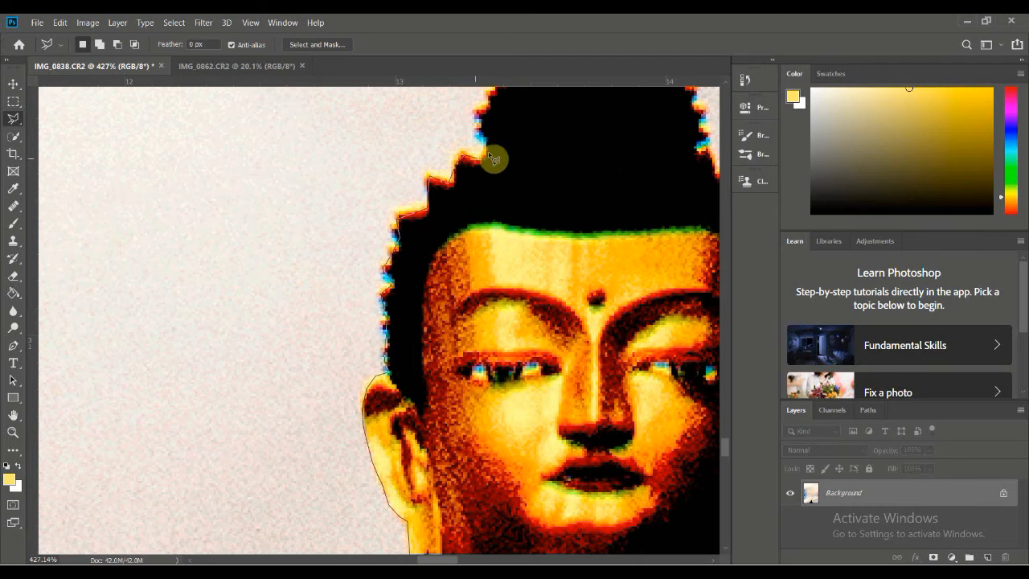
left_click(476, 108)
Step: Trace the jagged left side of the topknot up to its golden tip
scroll(511, 247, "up", 1)
scroll(511, 247, "up", 2)
left_click(507, 257)
left_click(508, 234)
left_click(532, 241)
left_click(539, 209)
left_click(565, 228)
left_click(560, 195)
left_click(563, 178)
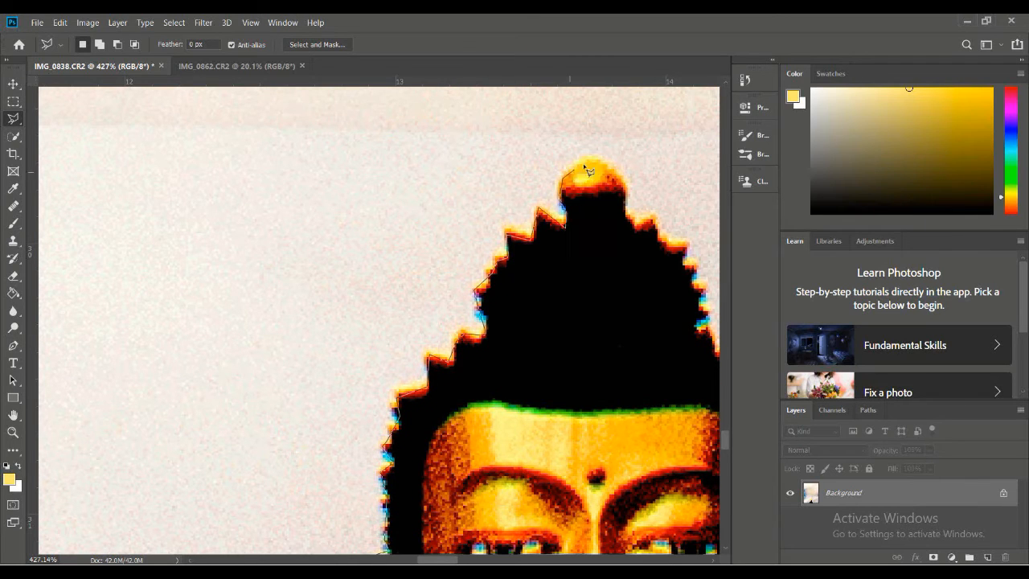
Step: Trace the lasso outline down the topknot's right side and onto the hair curls above the forehead
left_click(626, 218)
left_click(656, 240)
left_click(682, 253)
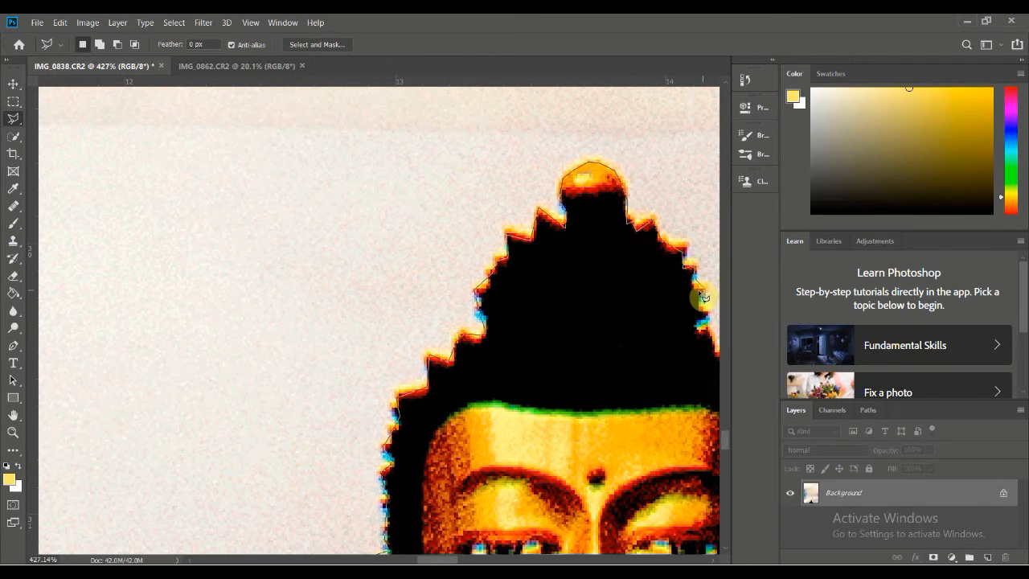
scroll(338, 289, "right", 4)
left_click(436, 355)
left_click(455, 346)
left_click(460, 377)
left_click(489, 380)
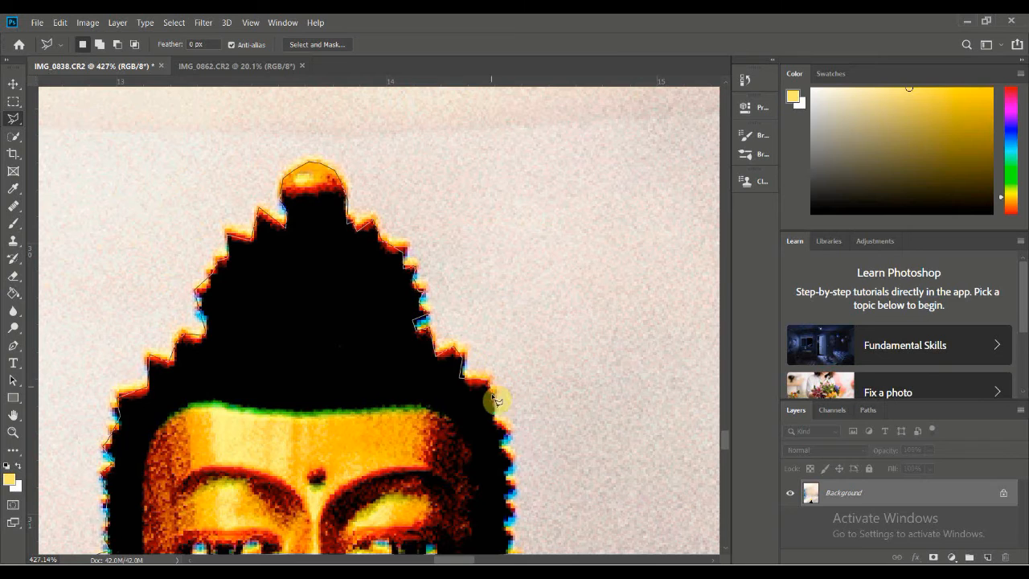
Step: Outline the right-hand hair edge, ear and earlobe, and follow the right side of the neck down
left_click_drag(606, 408, 467, 171)
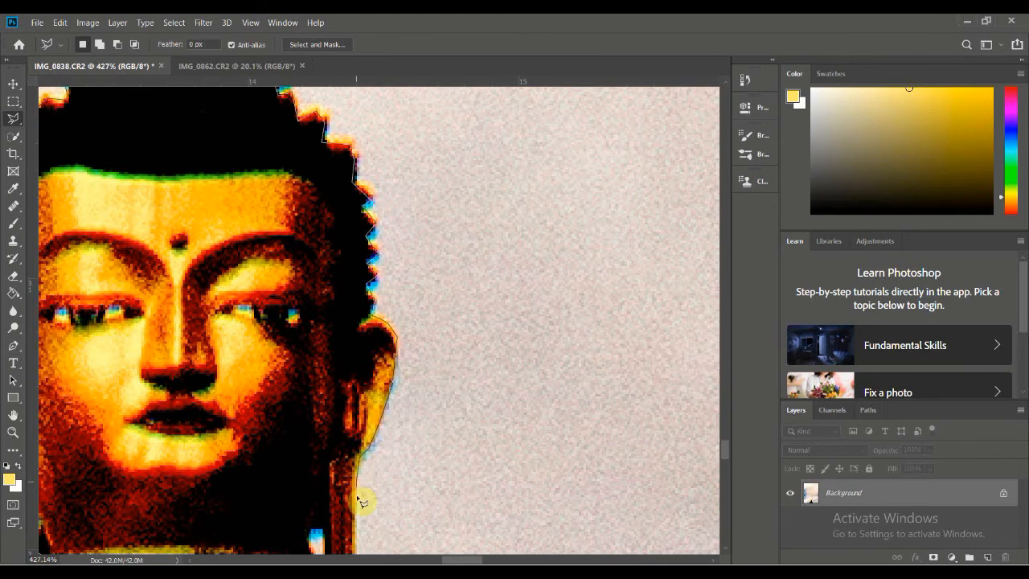
scroll(362, 502, "down", 4)
left_click(352, 346)
left_click(317, 304)
left_click(298, 307)
left_click(300, 330)
left_click(312, 386)
Step: Trace the robe's uneven upper edge across the right-hand shoulder with the lasso
left_click(339, 408)
left_click(417, 411)
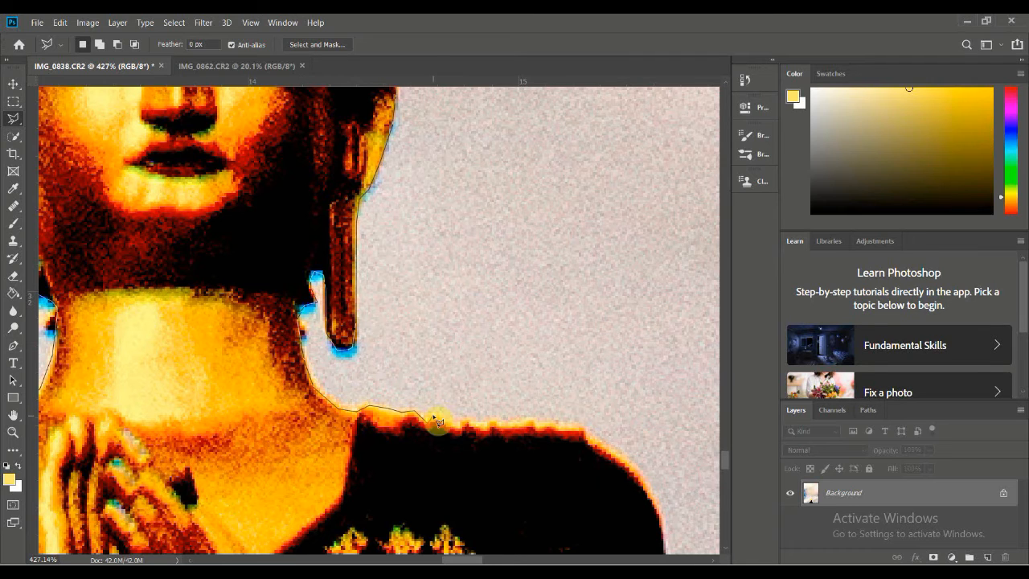
left_click(485, 426)
left_click(520, 420)
left_click(548, 428)
left_click(571, 425)
left_click(589, 432)
Step: Carry the lasso outline around the shoulder's curve and down the outer edge of the right-hand arm
mouse_move(590, 434)
left_mouse_down()
mouse_move(589, 422)
mouse_move(289, 200)
left_mouse_up()
left_click(289, 209)
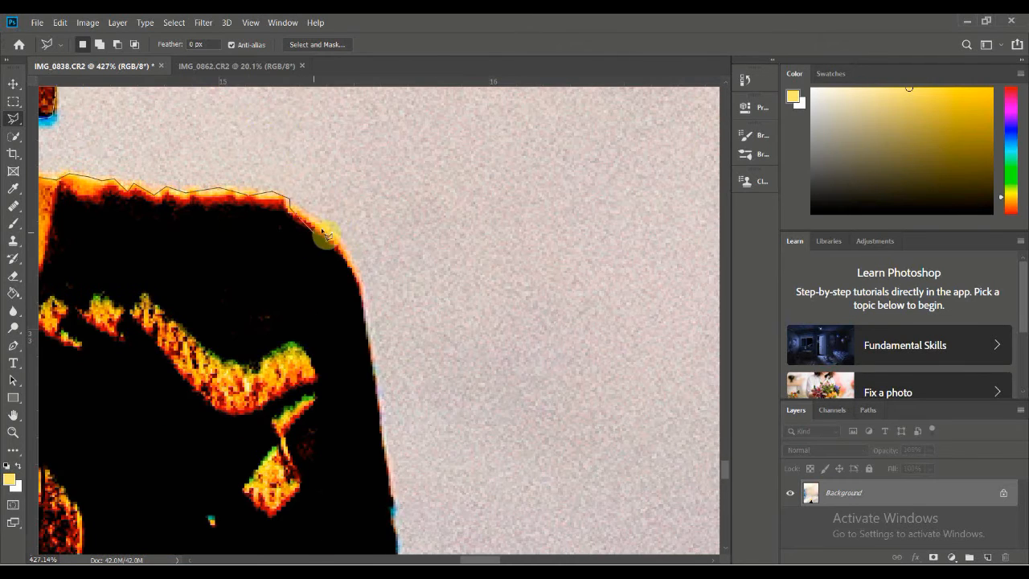
scroll(384, 429, "down", 3)
left_click(384, 262)
left_click(396, 311)
left_click(392, 330)
left_click(399, 347)
left_click(401, 411)
left_click(410, 431)
left_click(410, 480)
left_click(412, 493)
left_click(403, 515)
Step: Trace around the right-hand elbow down to where the robe meets the crossed leg
scroll(413, 523, "down", 5)
left_click(414, 191)
left_click(411, 228)
left_click(399, 256)
left_click(389, 291)
left_click(366, 336)
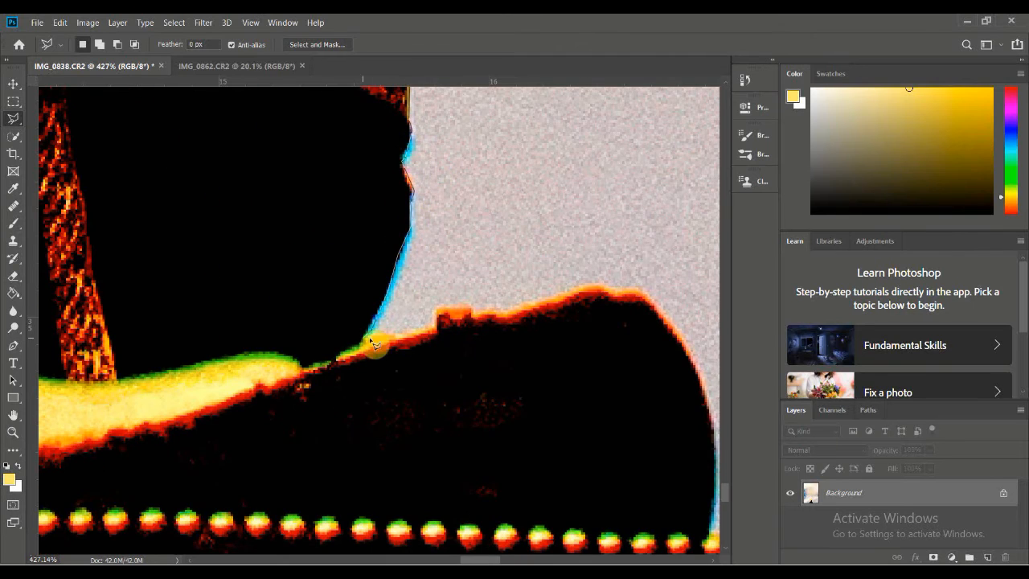
Step: Trace the lasso along the top of the right-hand crossed leg and down around the knee to the beaded pedestal rim
left_click(435, 327)
left_click(439, 312)
left_click(470, 314)
left_click(515, 306)
left_click(564, 293)
left_click(589, 287)
left_click(635, 291)
left_click(679, 336)
left_click(696, 366)
left_click(710, 419)
left_click(711, 535)
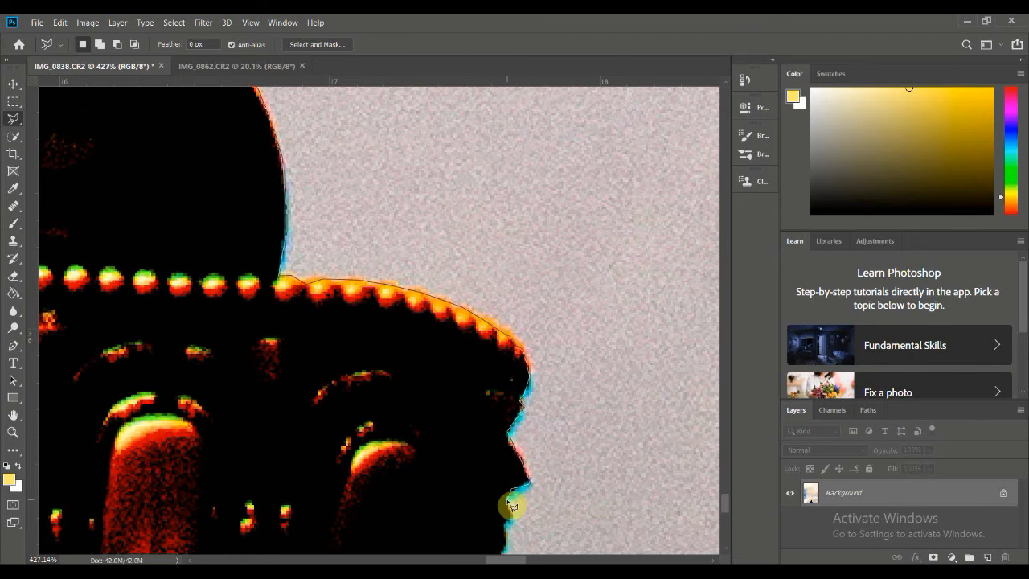
Step: Outline the pedestal's right-hand side and the ornate base's end, and close the lasso outline beneath the image
left_click_drag(511, 505, 515, 179)
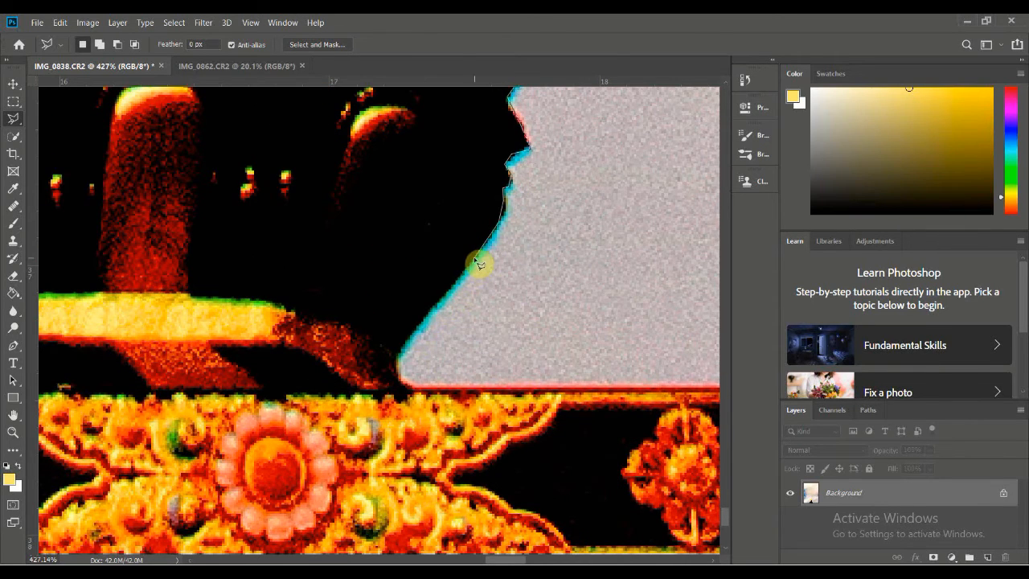
left_click(409, 385)
left_click(464, 386)
left_click(471, 437)
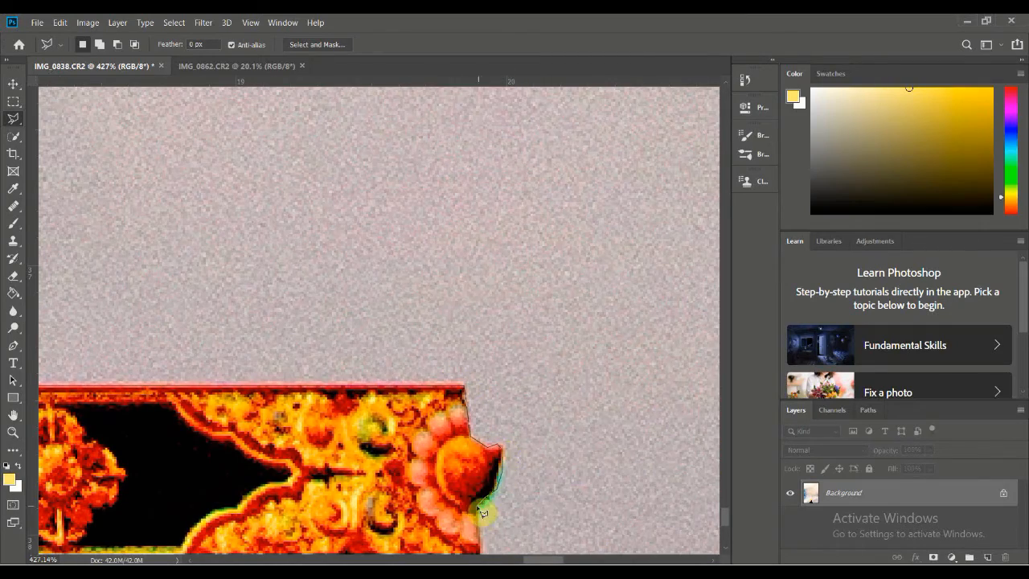
left_click(478, 507)
scroll(479, 506, "down", 6)
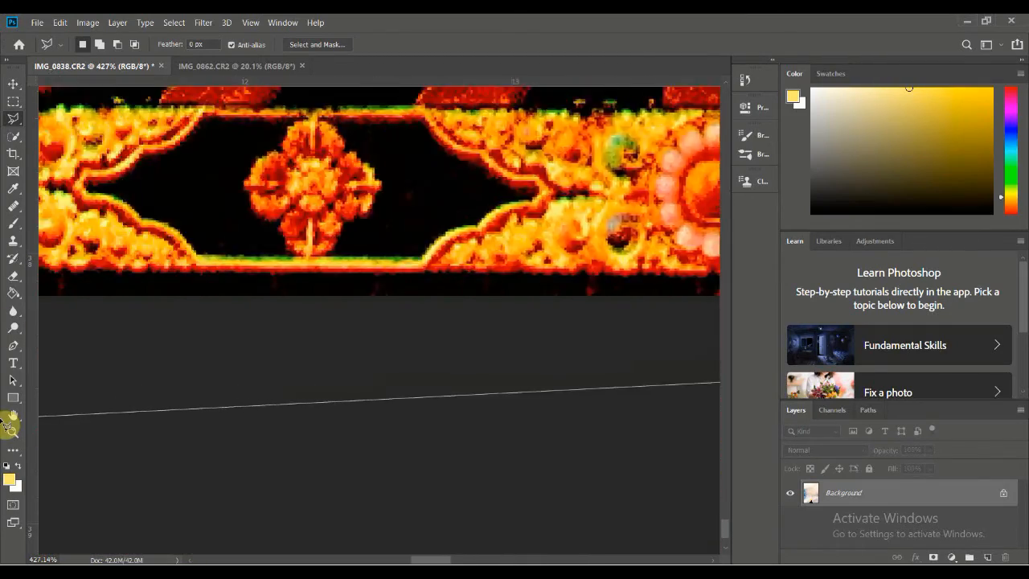
double_click(334, 330)
Step: Subtract the small triangular gap between the left-hand arm and the torso from the statue selection
scroll(286, 417, "down", 5)
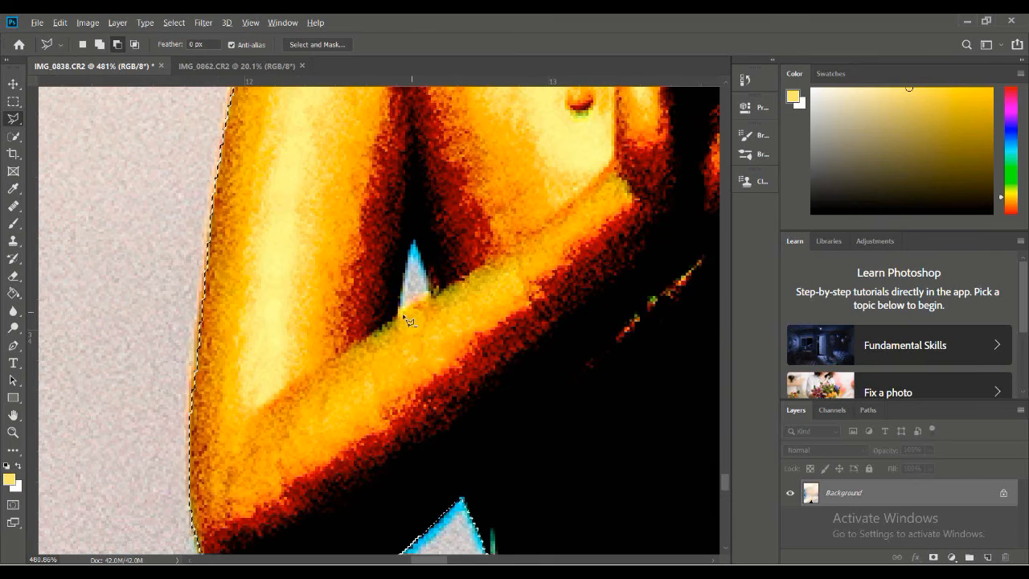
left_click(399, 313)
left_click(415, 240)
left_click(432, 293)
left_click(401, 315)
scroll(310, 280, "down", 5)
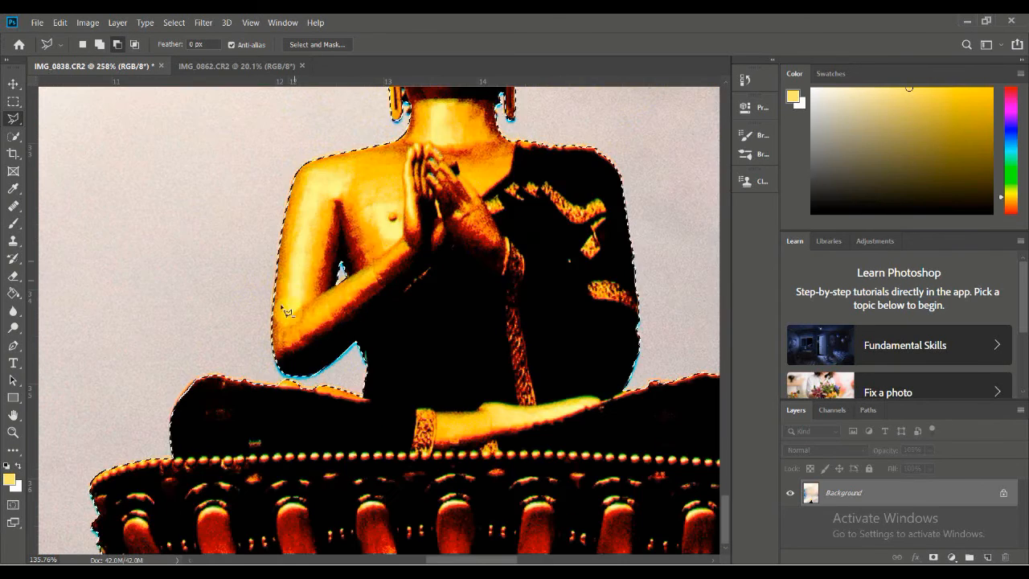
Step: Copy the selected Buddha statue onto its own new layer
scroll(286, 312, "down", 3)
key("ctrl+j")
scroll(294, 313, "down", 6)
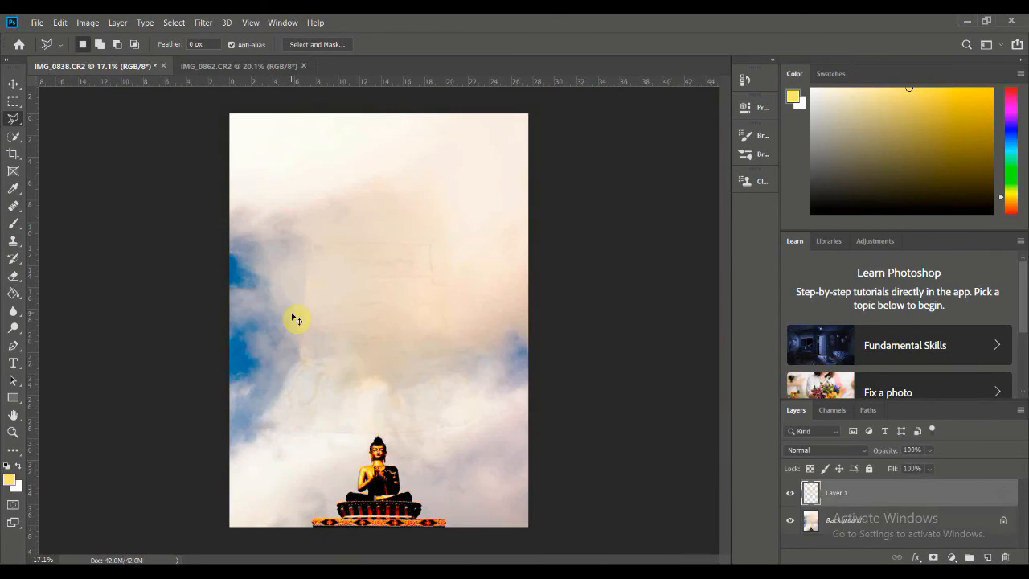
Step: Apply Hue/Saturation to the Background layer with Hue -23 and Saturation +27
left_click(844, 521)
left_click(88, 23)
mouse_move(115, 50)
left_click(265, 121)
left_click_drag(764, 177, 763, 248)
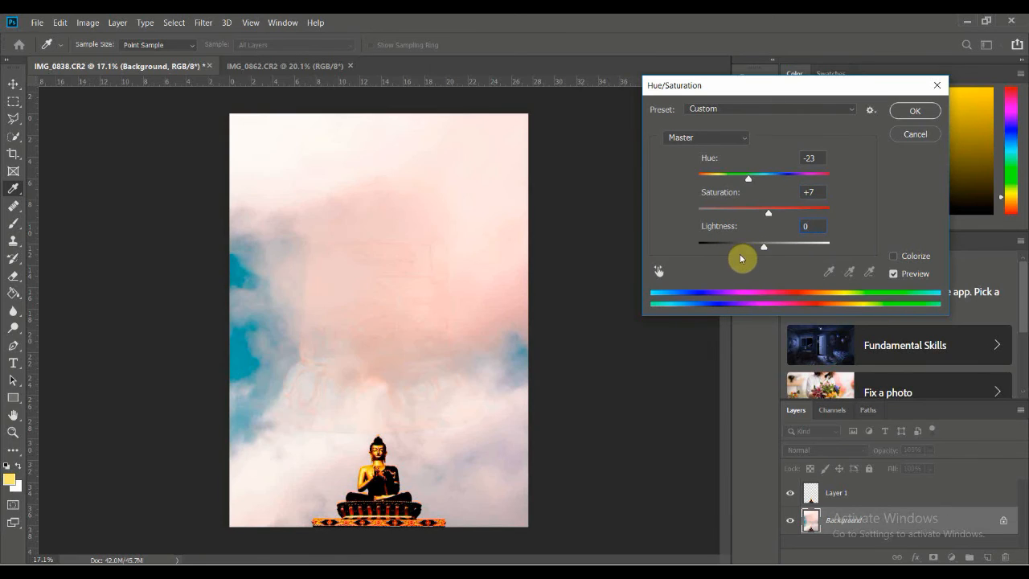
left_click(313, 336)
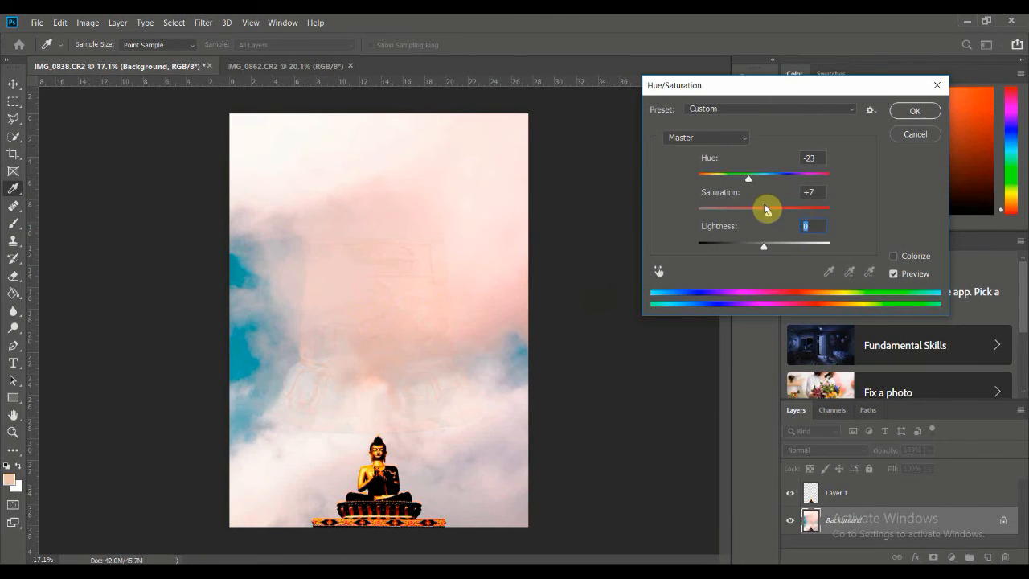
left_click_drag(769, 211, 785, 211)
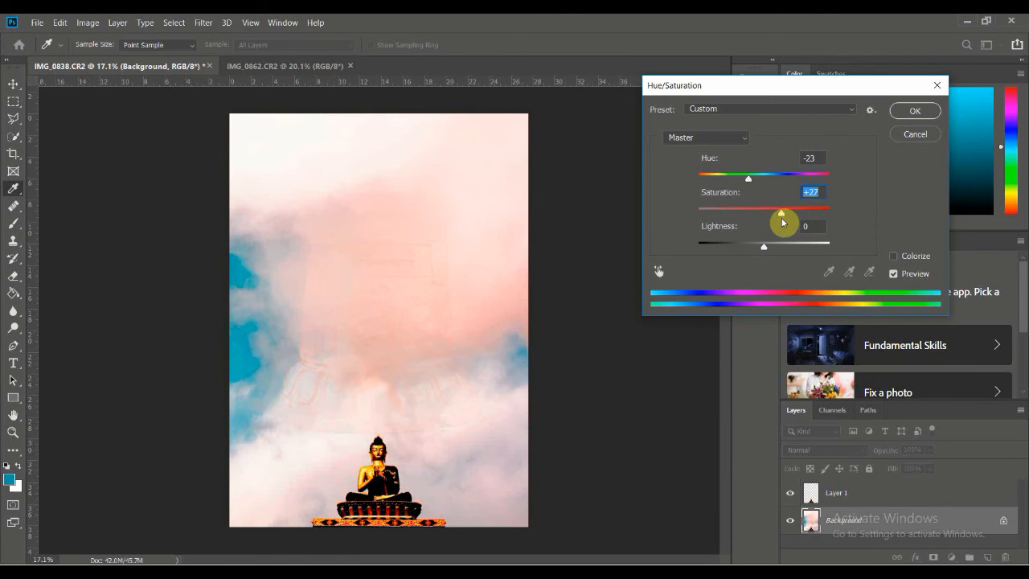
left_click(894, 133)
key("l")
Step: Shift the Background layer's clouds toward a stronger pink tint with Color Balance
left_click(88, 23)
mouse_move(142, 62)
left_click(277, 135)
left_click_drag(819, 223, 829, 265)
left_click(962, 188)
Step: Apply the Cooling Filter (LBB) photo filter to the Background layer
left_click(87, 23)
mouse_move(142, 54)
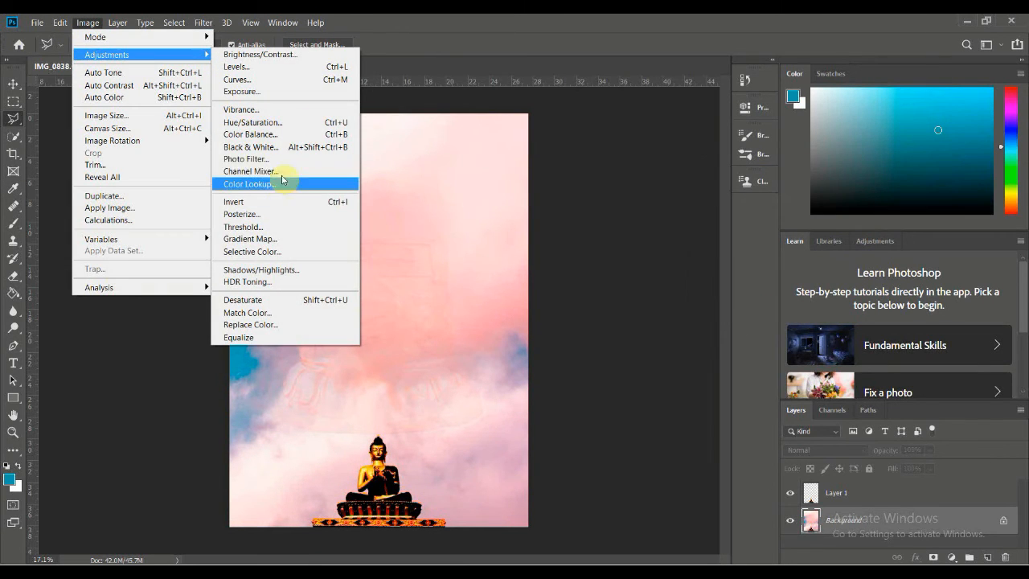
left_click(246, 159)
left_click(876, 228)
left_click(863, 240)
left_click(877, 228)
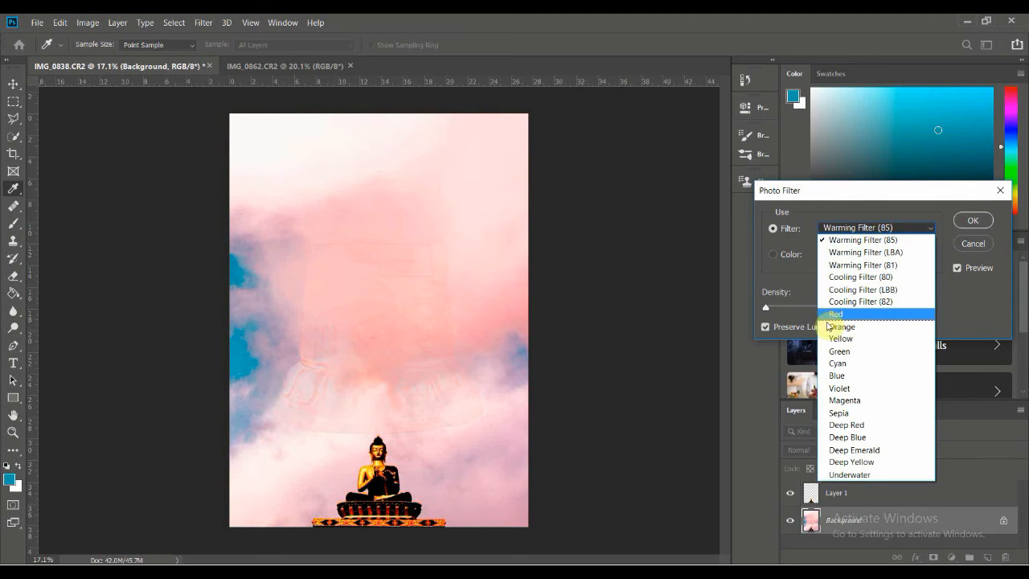
left_click(863, 289)
key("Return")
left_click(88, 23)
mouse_move(120, 55)
left_click(249, 228)
left_click(603, 190)
left_click(87, 22)
mouse_move(194, 58)
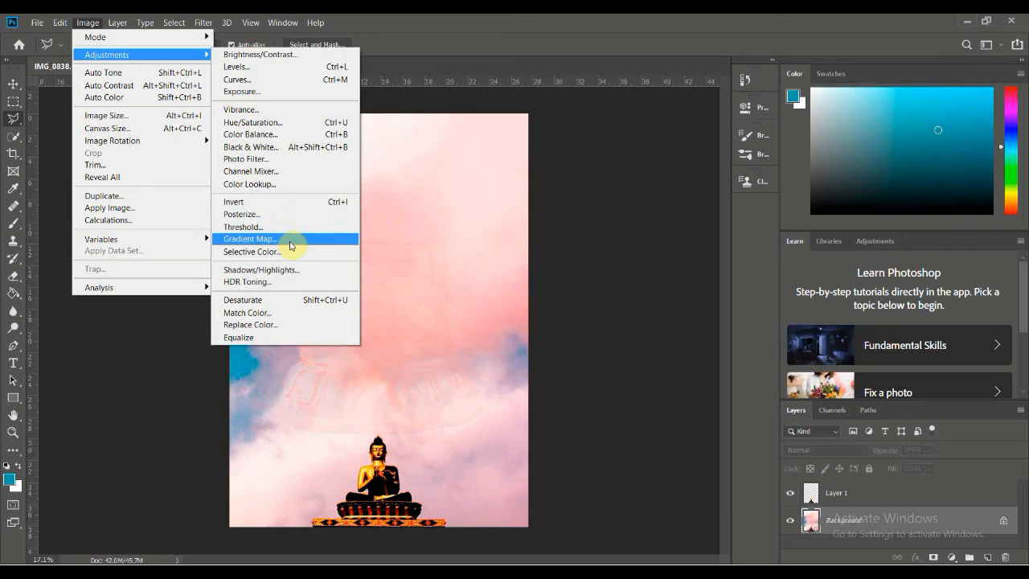
left_click(294, 237)
left_click(542, 189)
left_click(404, 119)
left_click(381, 114)
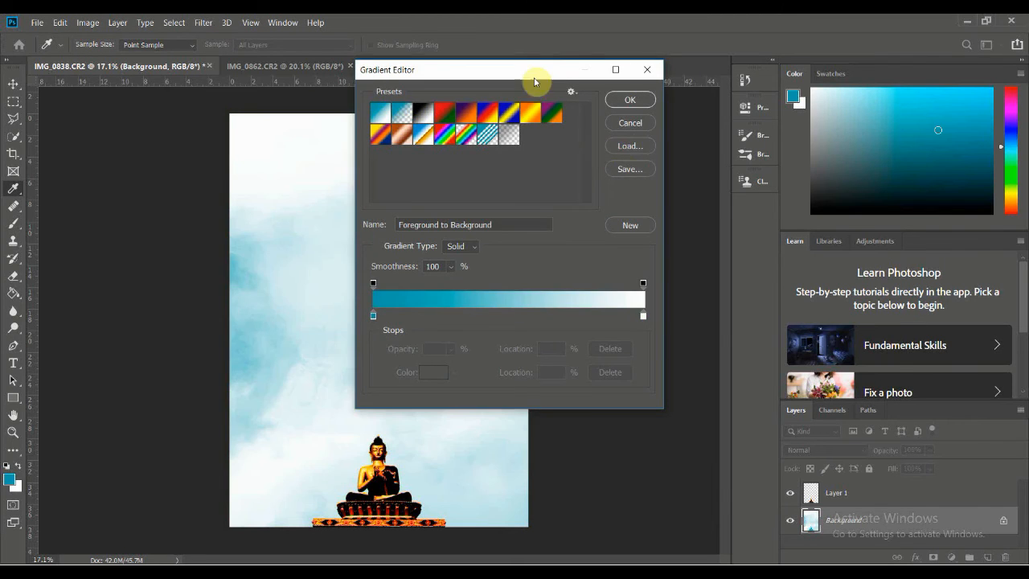
left_click_drag(535, 80, 713, 145)
left_click(807, 164)
Step: Use Selective Color on the Background layer's Reds with Cyan +36, Magenta +100, Yellow +55 and Black +28 percent
left_click(117, 22)
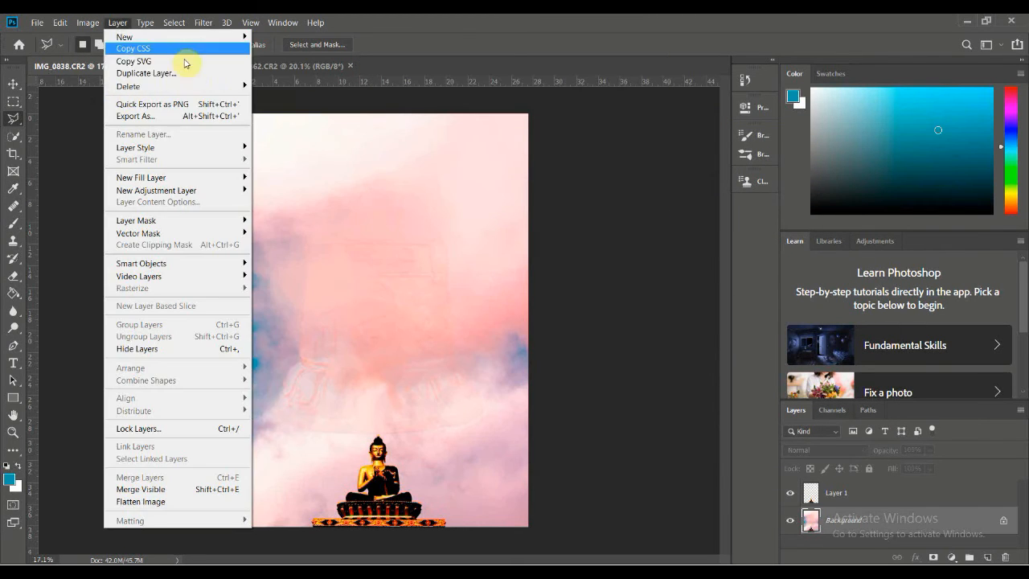
mouse_move(87, 22)
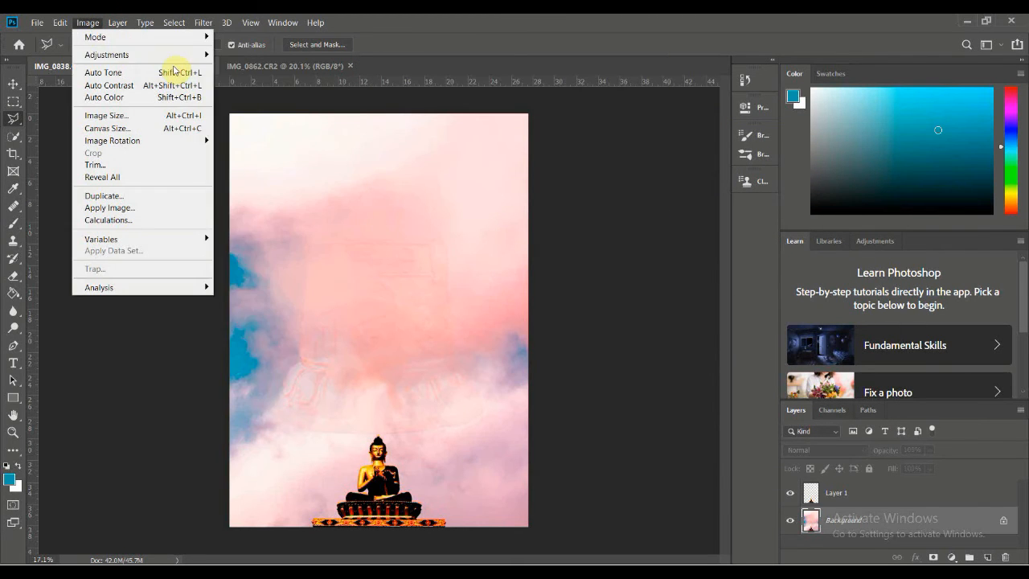
mouse_move(121, 54)
left_click(308, 251)
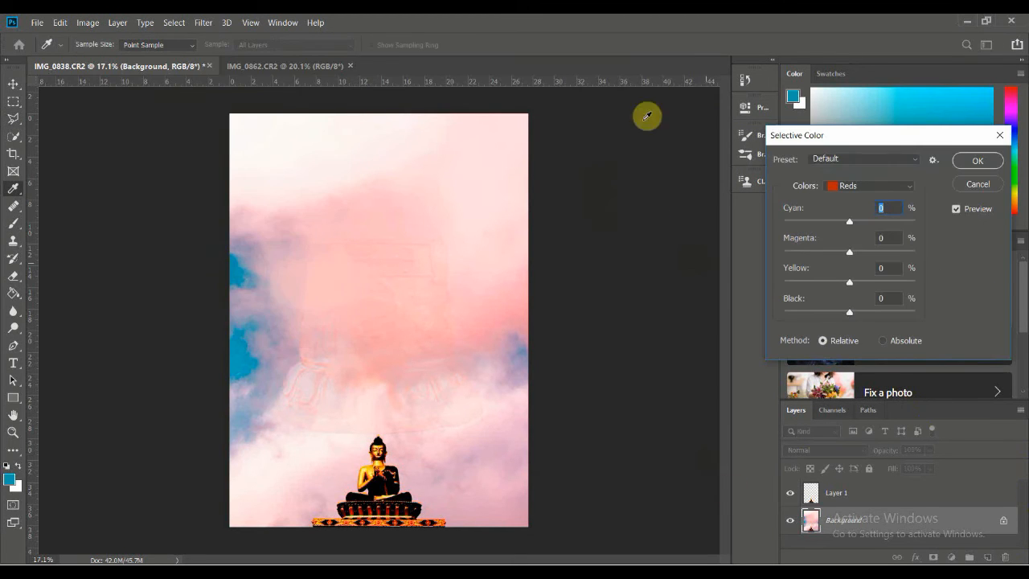
left_click(315, 363)
left_click_drag(848, 252, 914, 252)
left_click_drag(849, 282, 885, 283)
left_click_drag(849, 313, 867, 312)
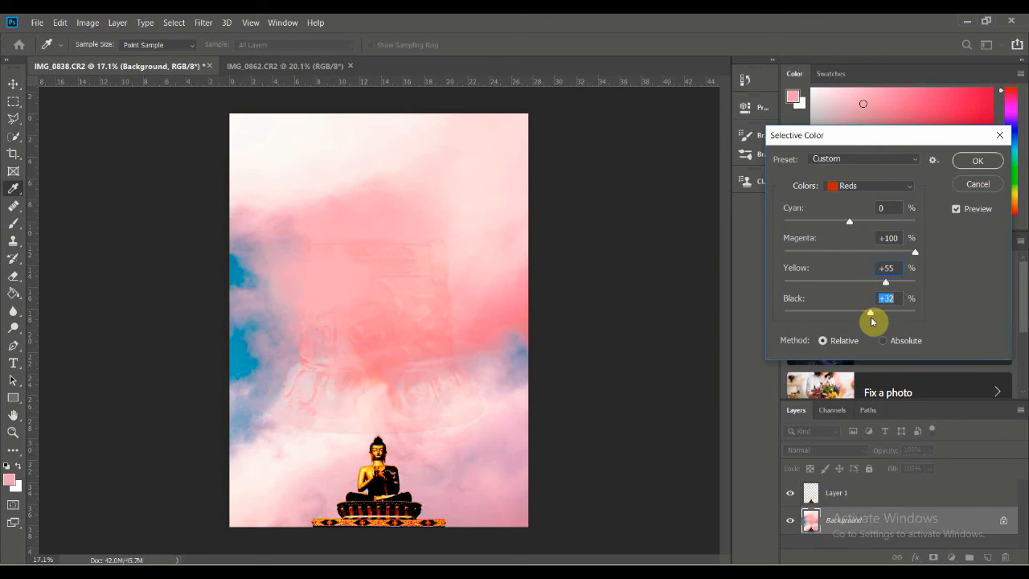
left_click_drag(799, 231, 736, 272)
left_click(263, 344)
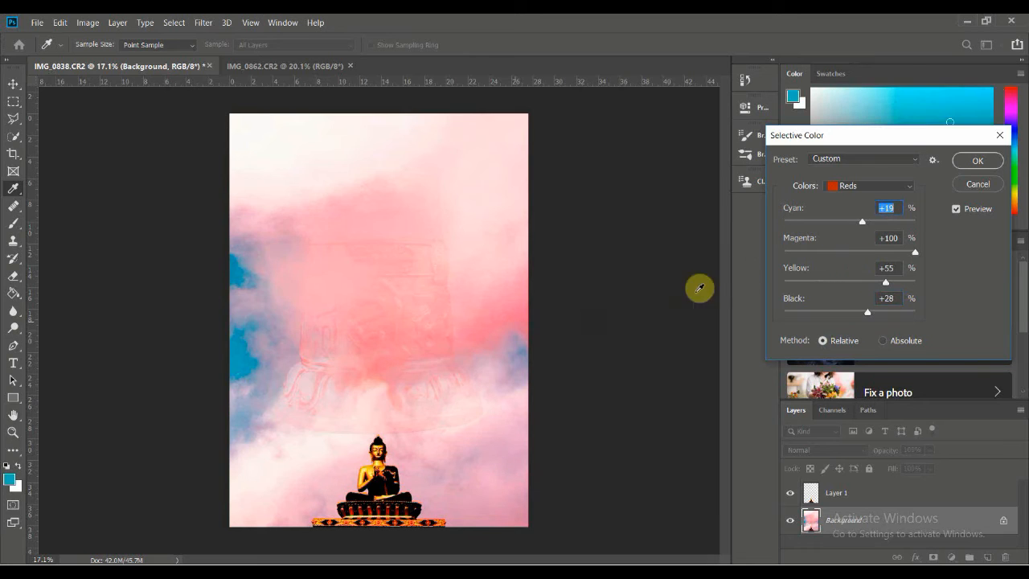
left_click_drag(783, 222, 874, 246)
left_click(258, 338)
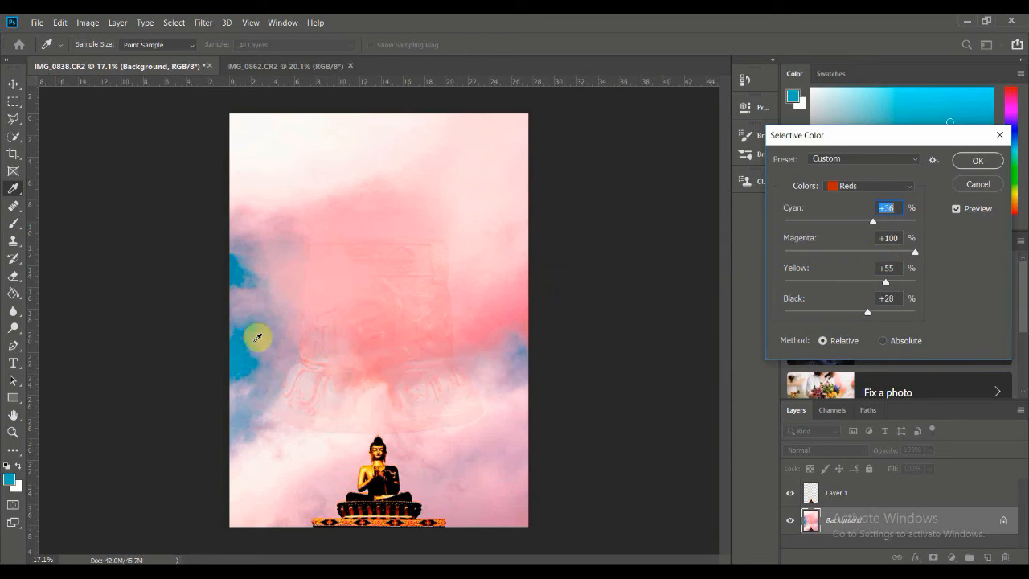
Step: For the Cyans in Selective Color, raise Cyan slightly and strongly reduce Magenta
left_click(877, 186)
left_click(850, 225)
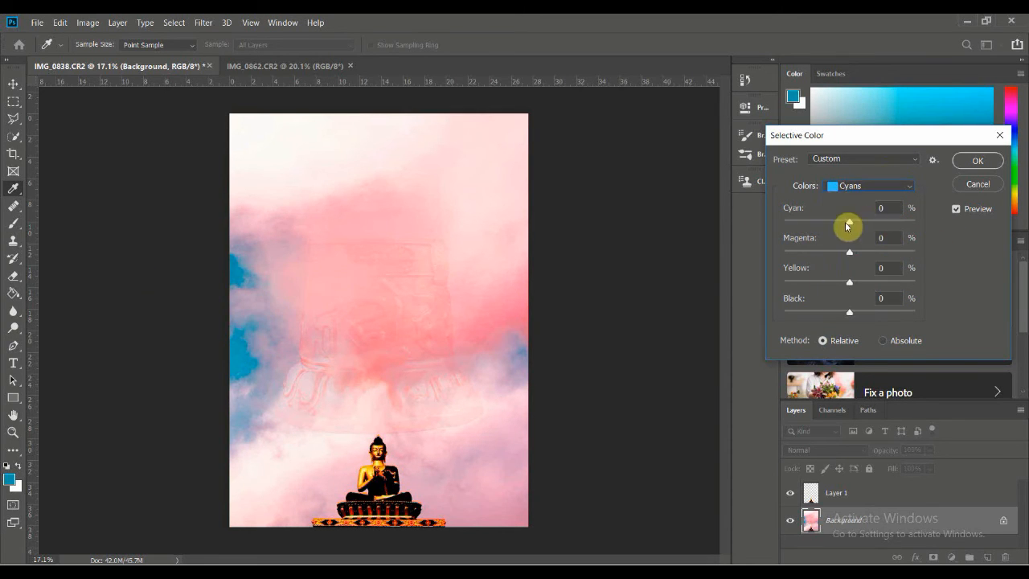
left_click_drag(853, 222, 858, 221)
left_click_drag(849, 252, 783, 335)
Step: Adjust the Whites in Selective Color, setting Magenta to +14 percent and trying stronger Cyan and Black amounts
left_click(872, 185)
left_click(852, 268)
left_click_drag(851, 224, 918, 225)
left_click_drag(747, 265, 849, 241)
left_click_drag(849, 253, 866, 293)
key("Tab")
key("Tab")
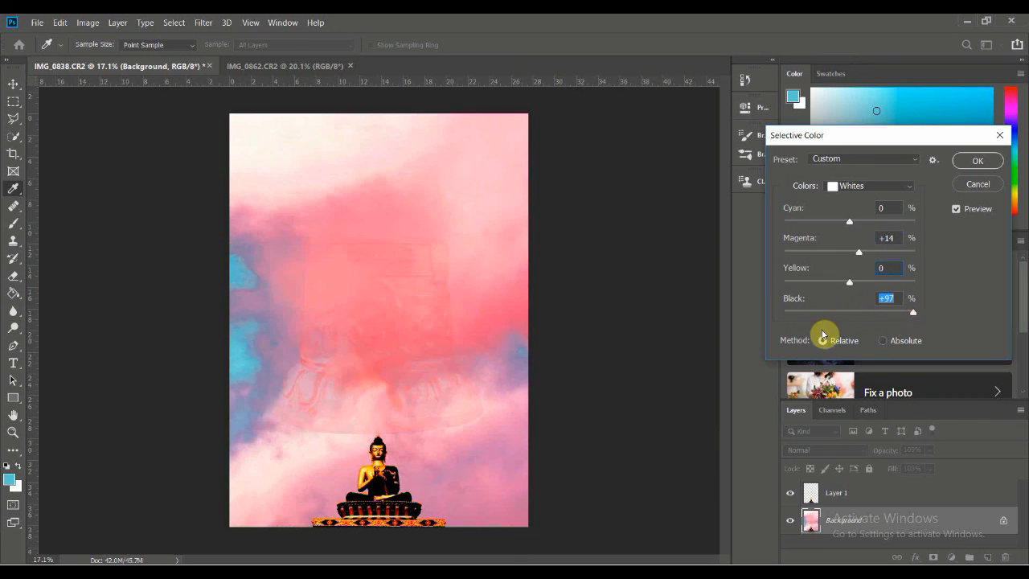
Step: For the Magentas, raise Magenta and Black, reduce Yellow, and apply the Selective Color adjustment to the Background layer
left_click(872, 186)
left_click(865, 248)
left_click(852, 225)
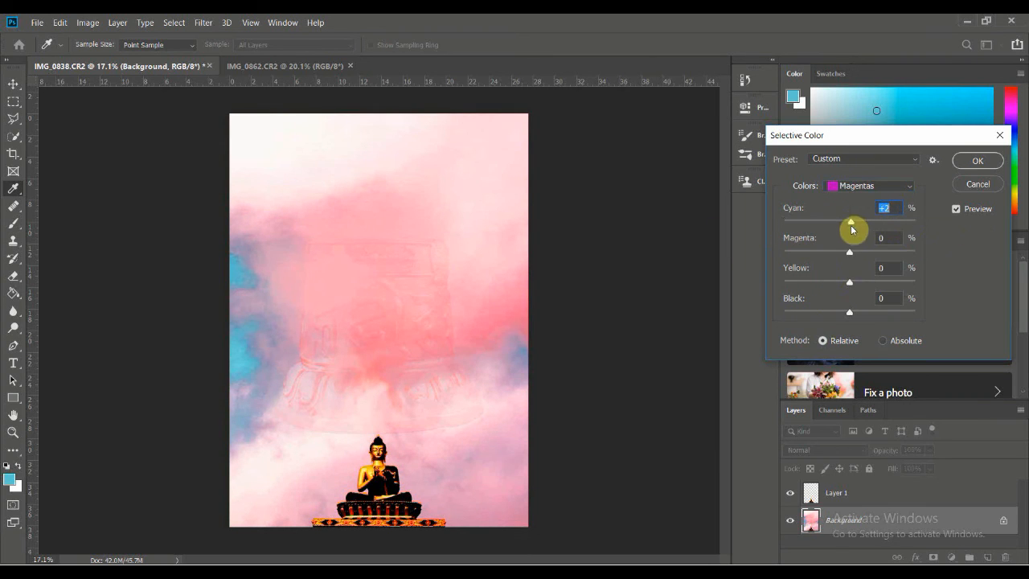
left_click_drag(850, 254, 937, 272)
left_click_drag(849, 283, 809, 294)
left_click_drag(914, 254, 901, 252)
left_click_drag(849, 312, 730, 335)
left_click_drag(1027, 328, 888, 339)
left_click(977, 161)
scroll(229, 297, "up", 5)
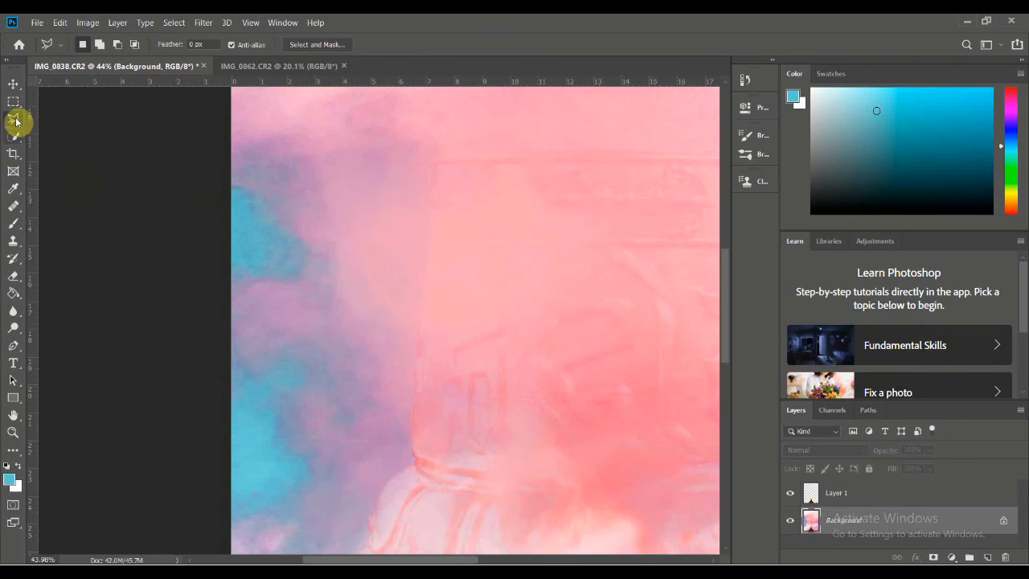
scroll(310, 305, "down", 5)
scroll(394, 482, "up", 6)
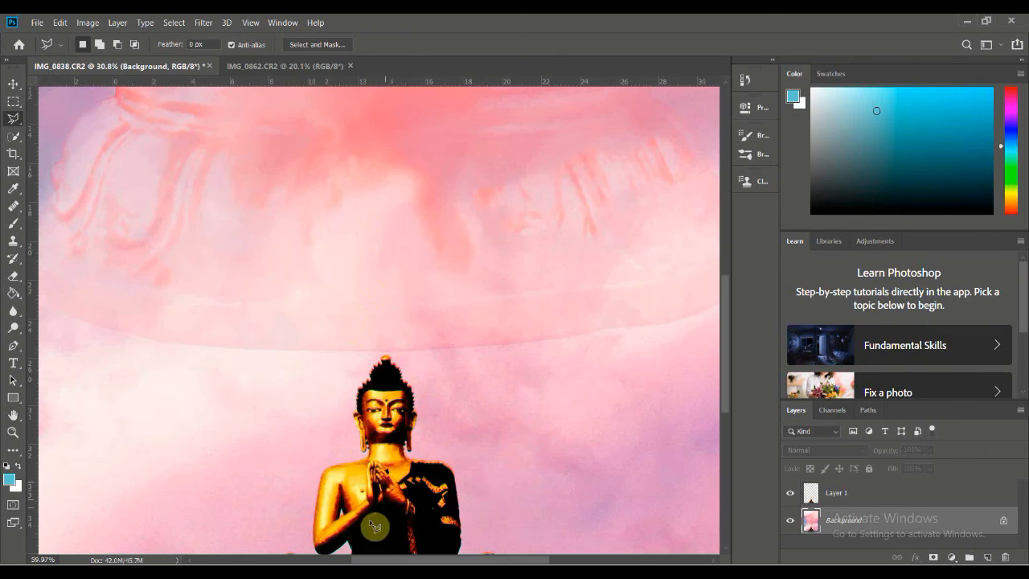
scroll(370, 520, "down", 4)
Step: Start Selective Color on the statue layer and set its Yellows to Magenta +11, Yellow -9 and Black -8 percent
left_click(14, 87)
left_click(383, 500)
left_click(88, 23)
mouse_move(104, 53)
left_click(249, 264)
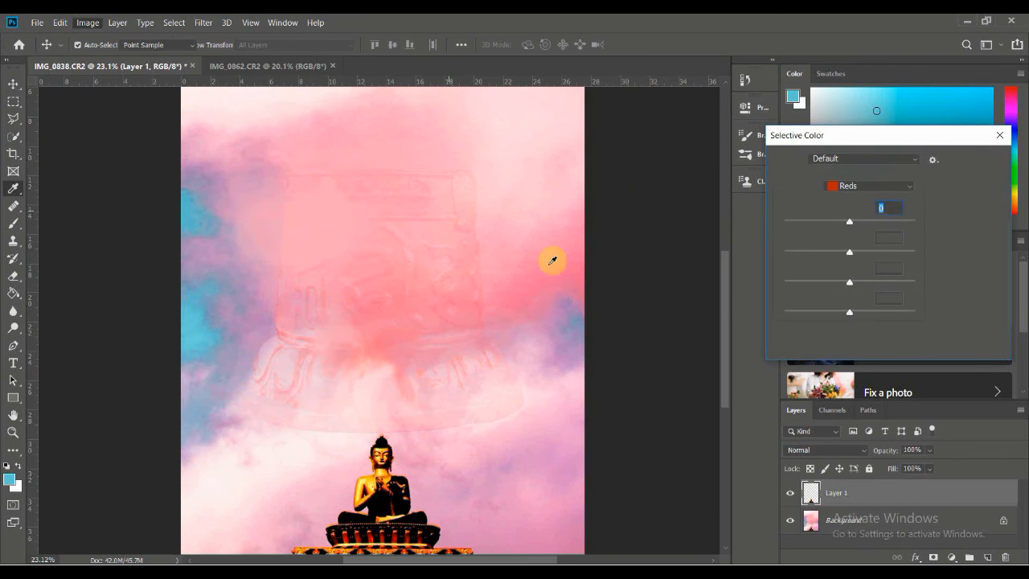
left_click(870, 186)
left_click(856, 208)
left_click_drag(849, 252, 865, 288)
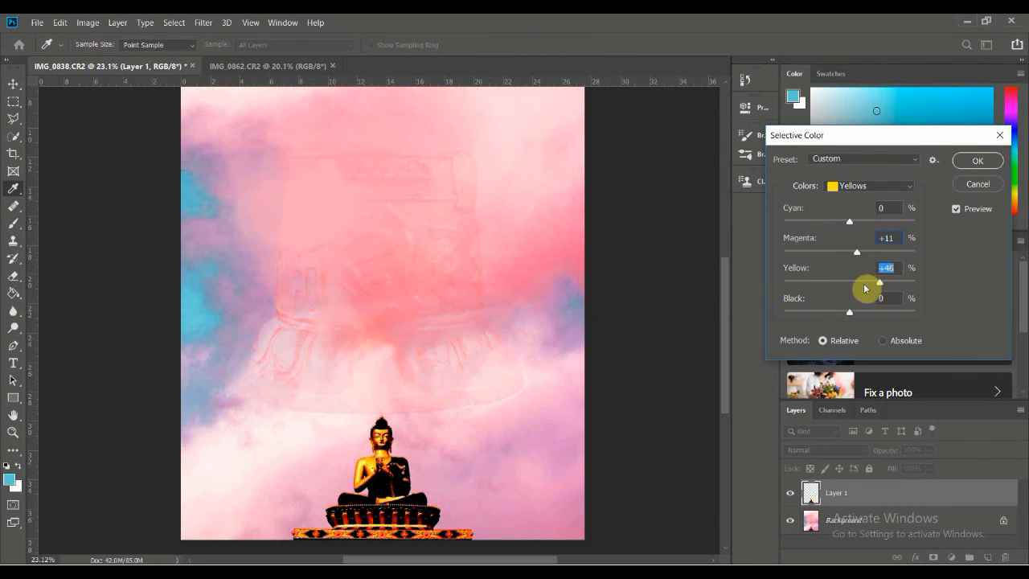
left_click(843, 310)
Step: Try a lower Cyan for the statue's Yellows, return it to 0, set Magenta to +56 percent, and apply the adjustment
left_click_drag(849, 222, 764, 238)
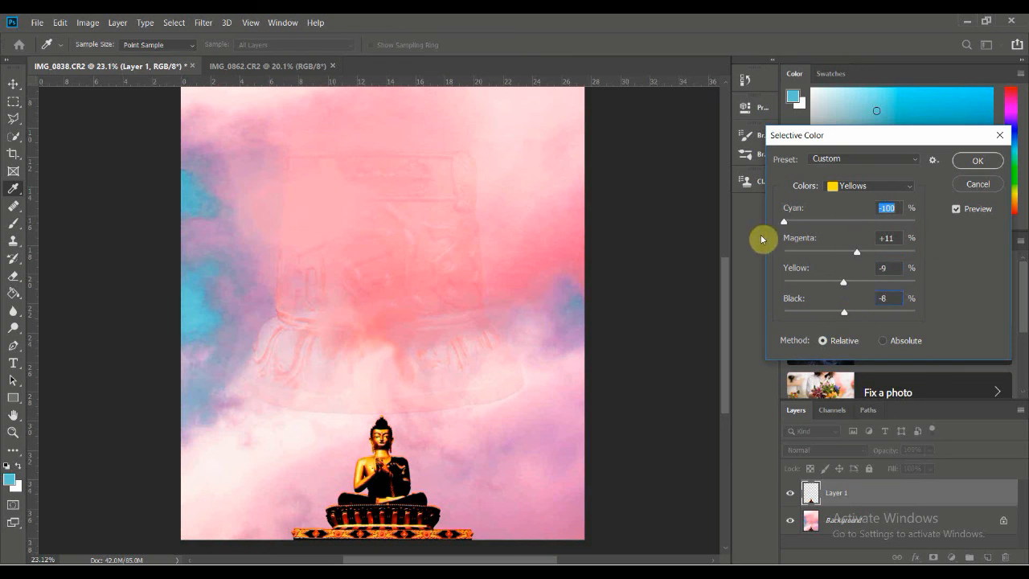
left_click_drag(857, 251, 886, 253)
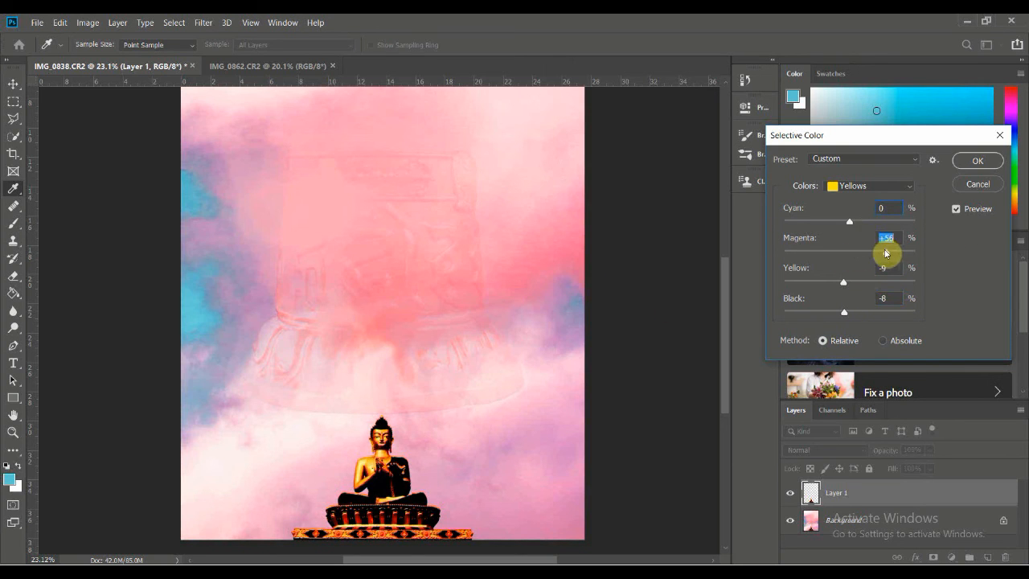
key("Return")
Step: Choose the Mixer Brush at size 70 and dab over the blue cloud patch near the image's left edge
key("m")
key("ctrl+minus")
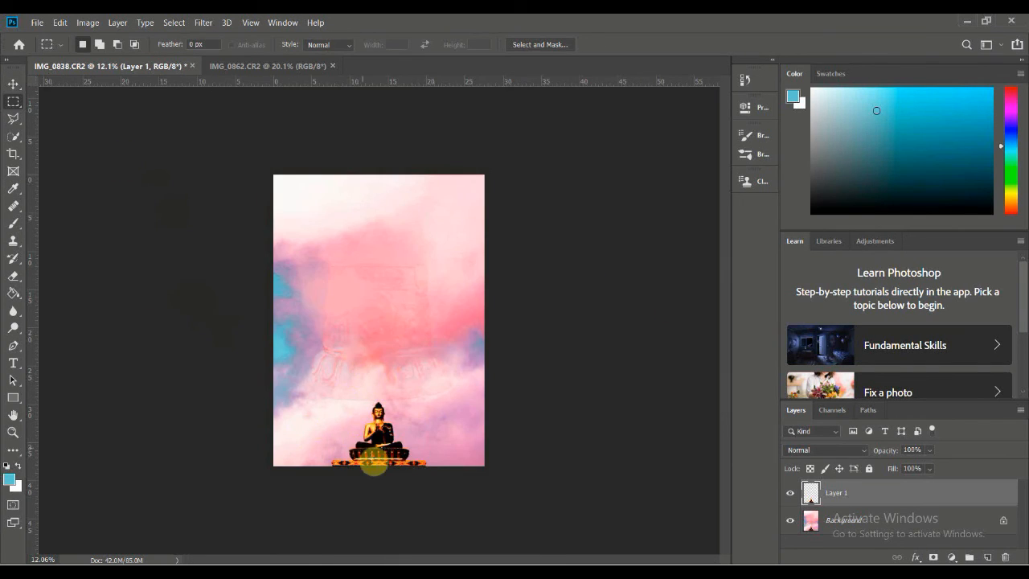
scroll(374, 462, "up", 3)
scroll(216, 223, "up", 2)
scroll(149, 391, "down", 4)
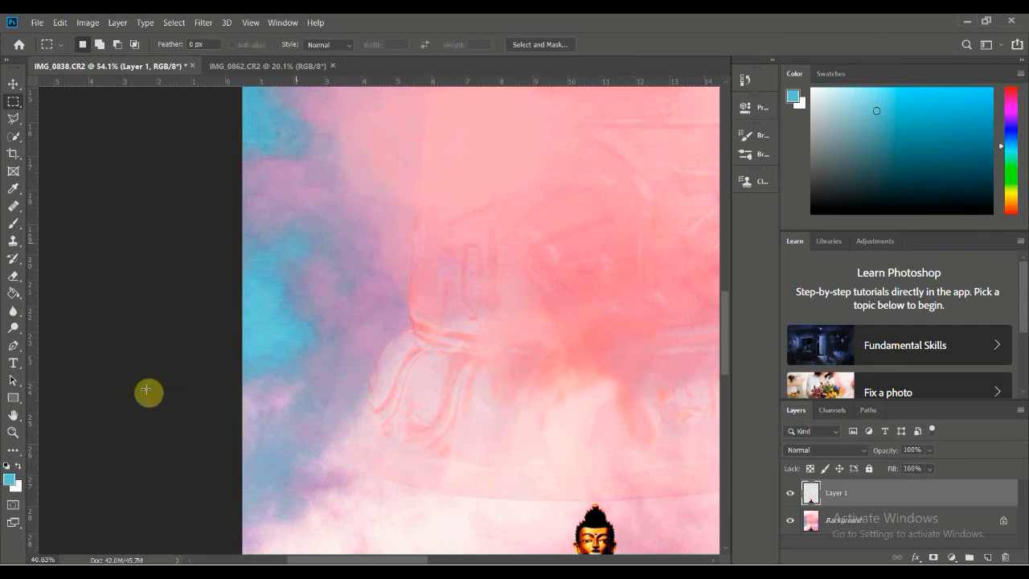
scroll(265, 346, "up", 6)
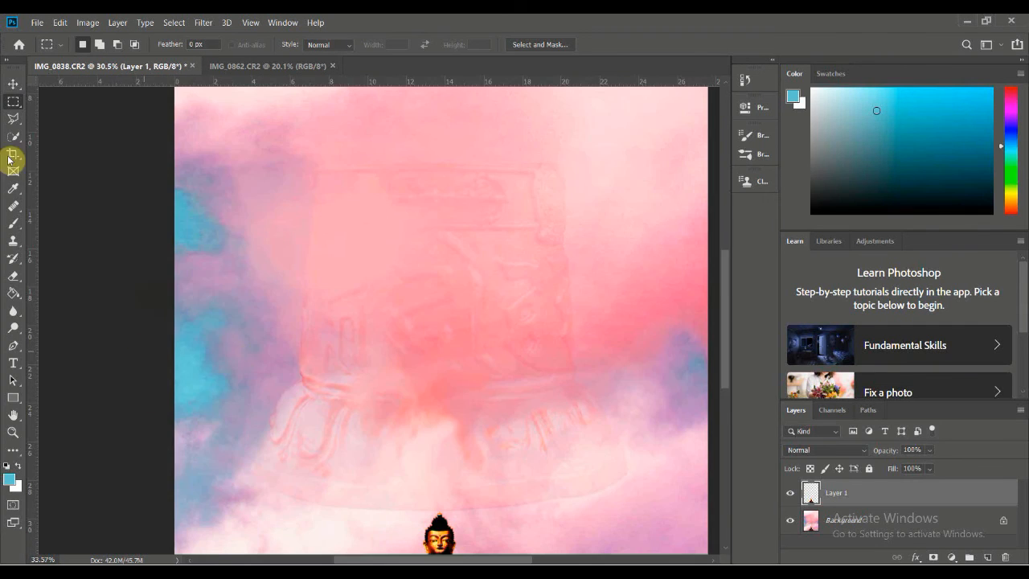
left_click(80, 256)
left_click(79, 46)
left_click(242, 311)
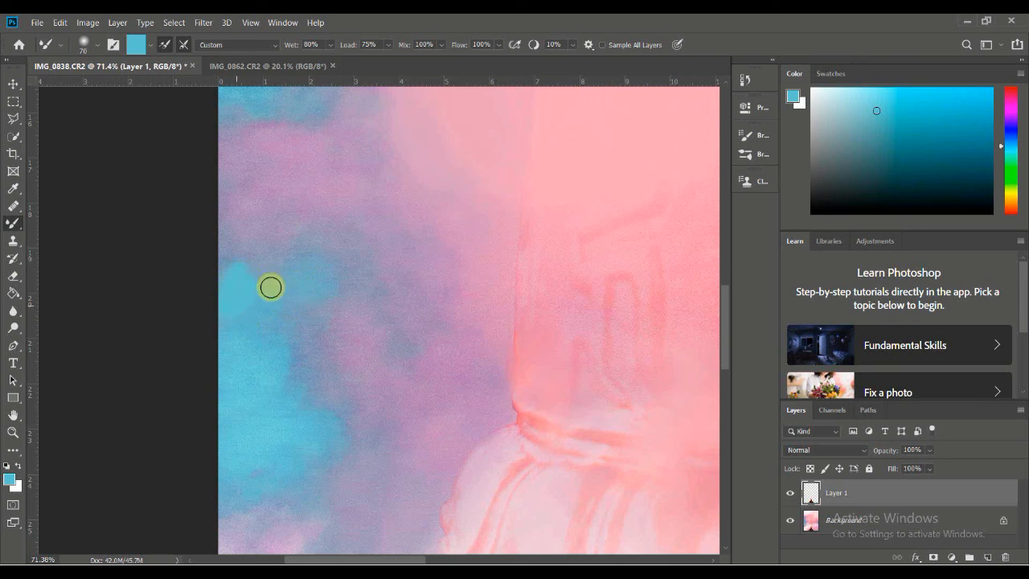
Step: Switch to the Background layer and blend the blue cloud patch near the image's left edge with the Mixer Brush
left_click(813, 524)
mouse_move(321, 267)
left_mouse_down()
mouse_move(266, 320)
mouse_move(289, 406)
left_mouse_up()
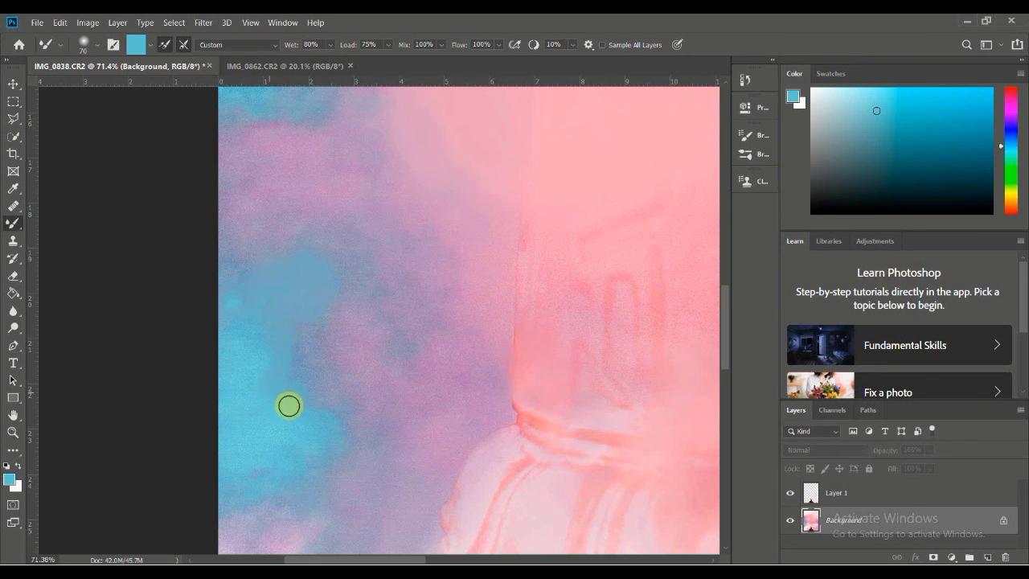
scroll(233, 350, "down", 4)
scroll(260, 305, "up", 4)
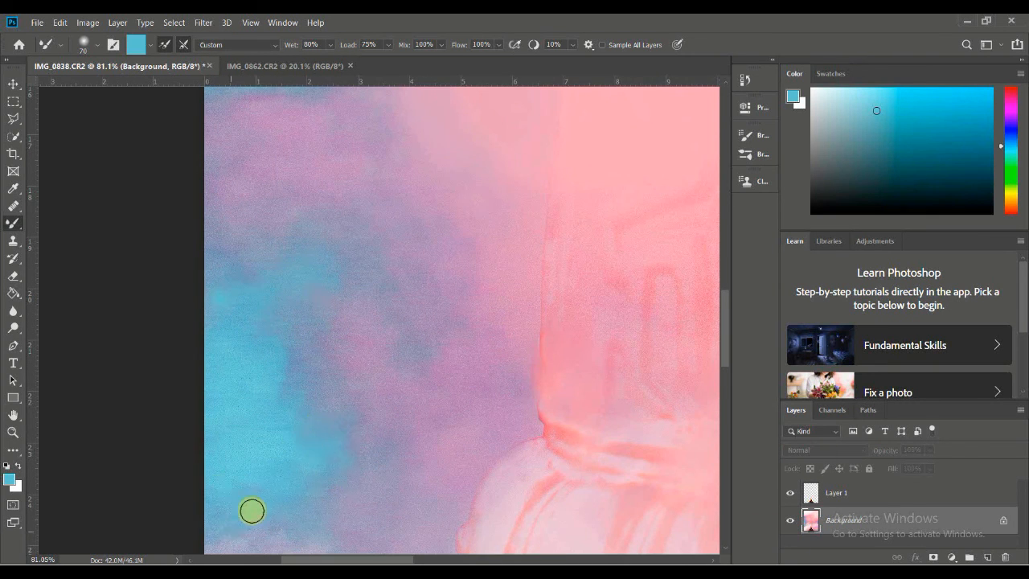
scroll(253, 365, "down", 5)
scroll(243, 408, "down", 1)
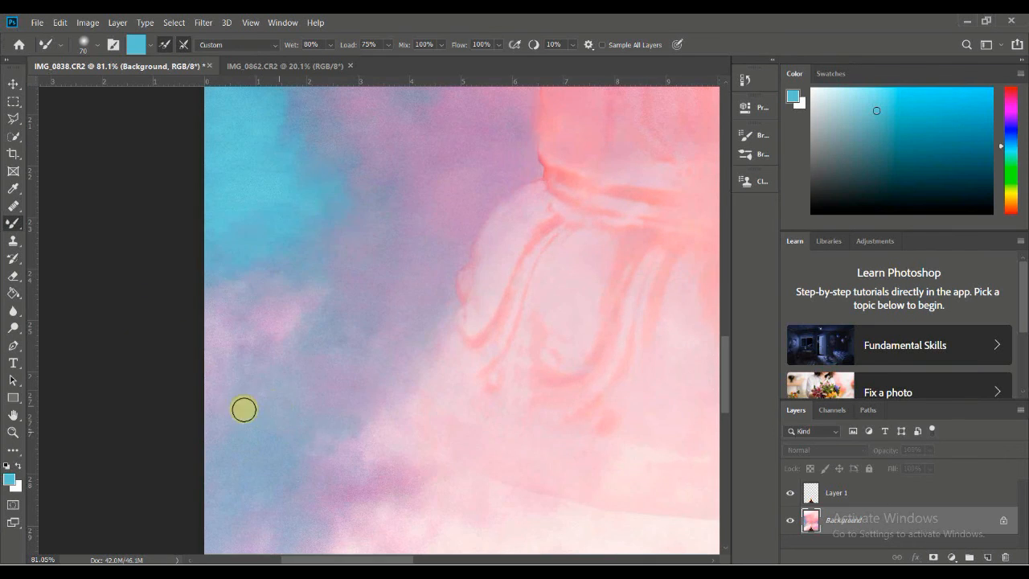
scroll(265, 394, "up", 9)
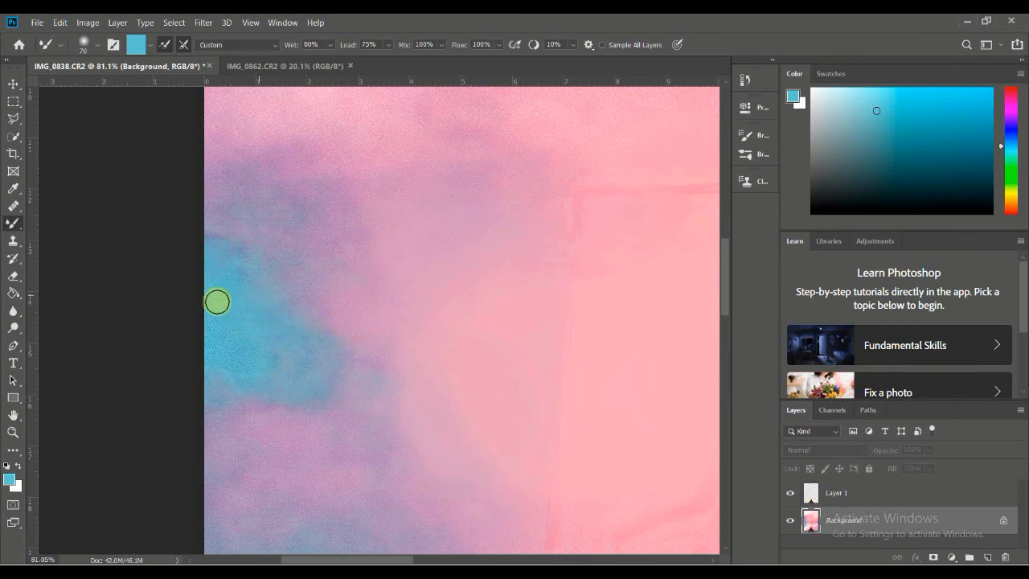
scroll(512, 416, "down", 8)
scroll(477, 296, "up", 5)
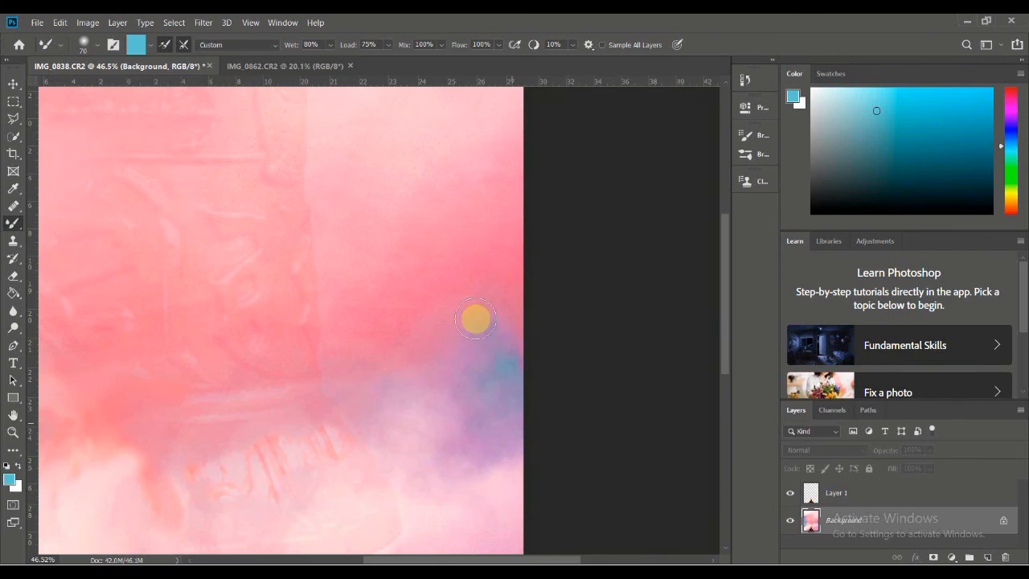
Step: Start the Reduce Noise filter on the Background layer with Strength 10, Preserve Details 0% and Reduce Color Noise 100%
scroll(495, 330, "up", 5)
scroll(377, 406, "down", 10)
left_click(202, 22)
left_click(402, 251)
left_click_drag(706, 314, 531, 324)
left_click_drag(557, 358, 730, 351)
left_click_drag(507, 331, 733, 352)
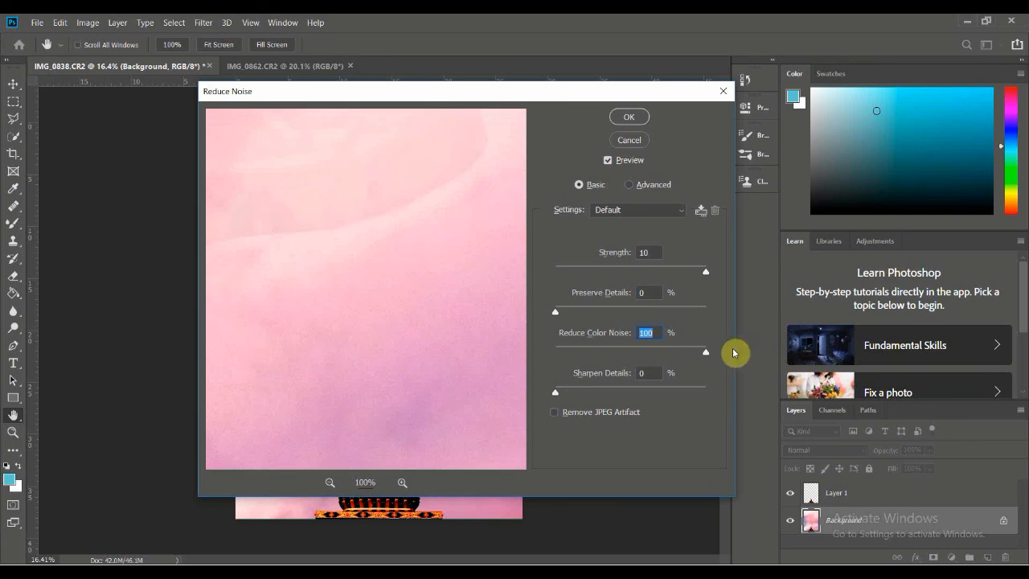
Step: Keep Preserve Details at 0%, set Sharpen Details to 100%, apply the noise reduction, and check the result on the clouds
left_click(556, 315)
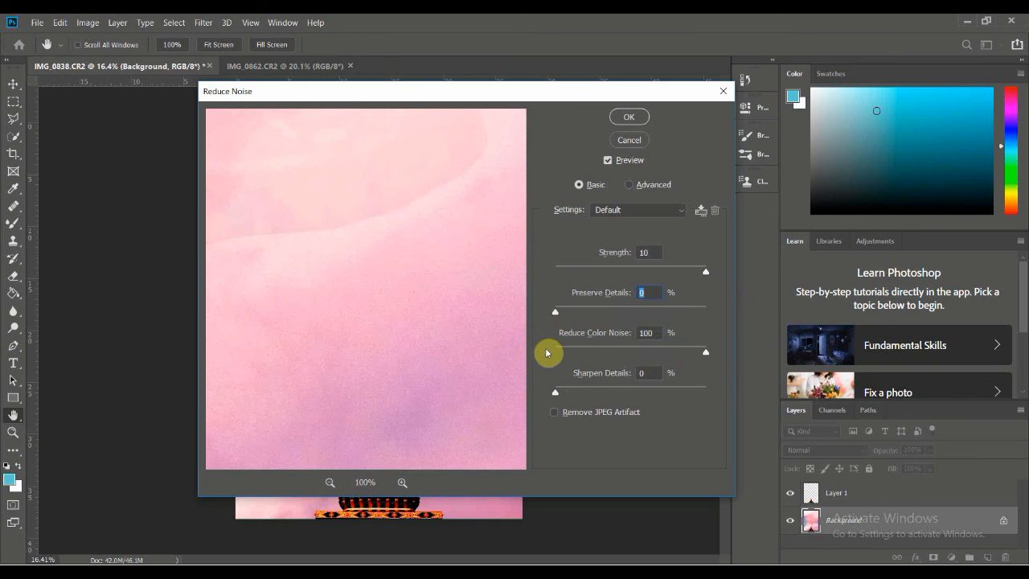
left_click_drag(555, 311, 524, 319)
left_click_drag(558, 383, 740, 381)
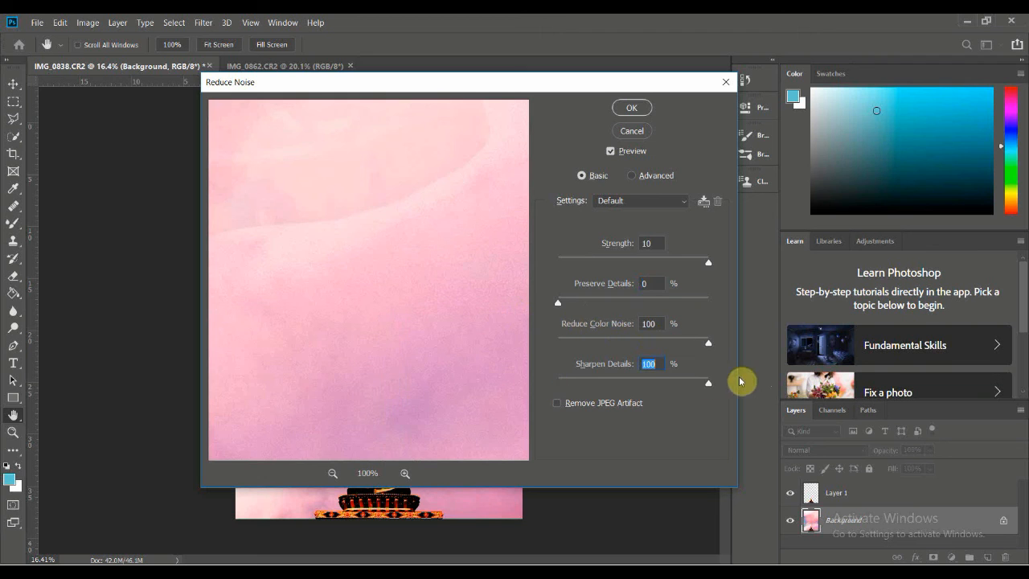
left_click(631, 106)
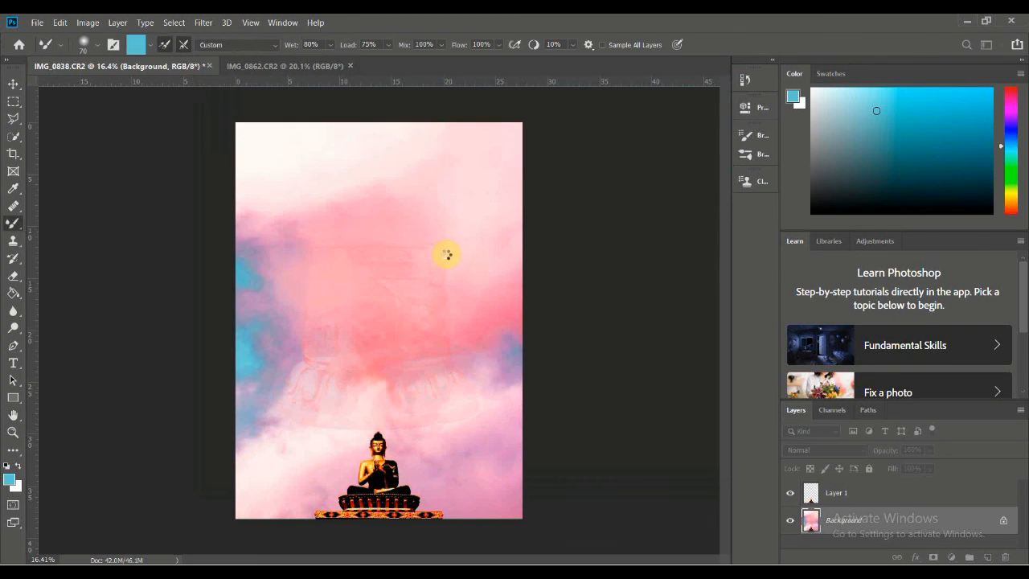
scroll(260, 450, "up", 3)
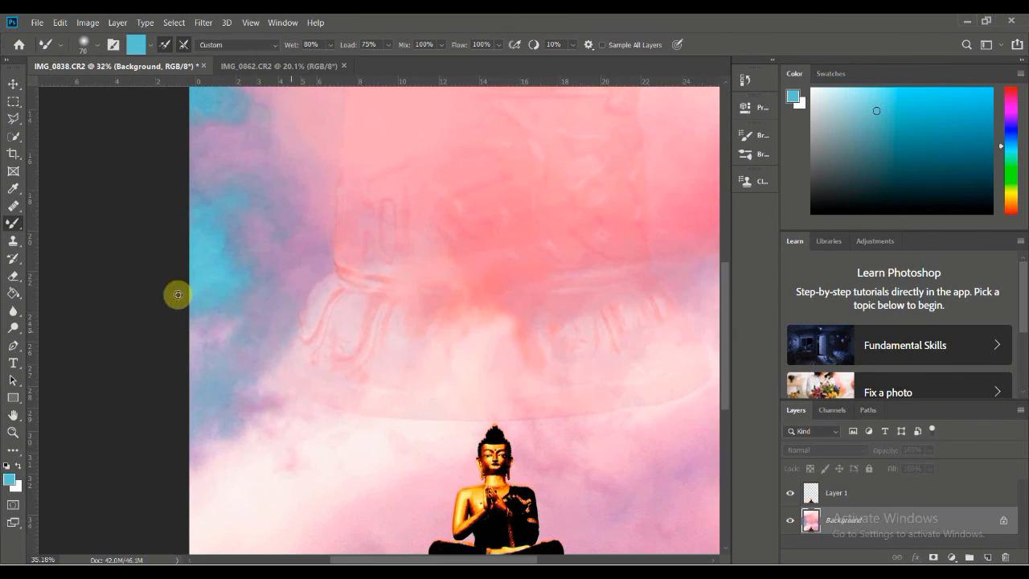
scroll(177, 292, "down", 3)
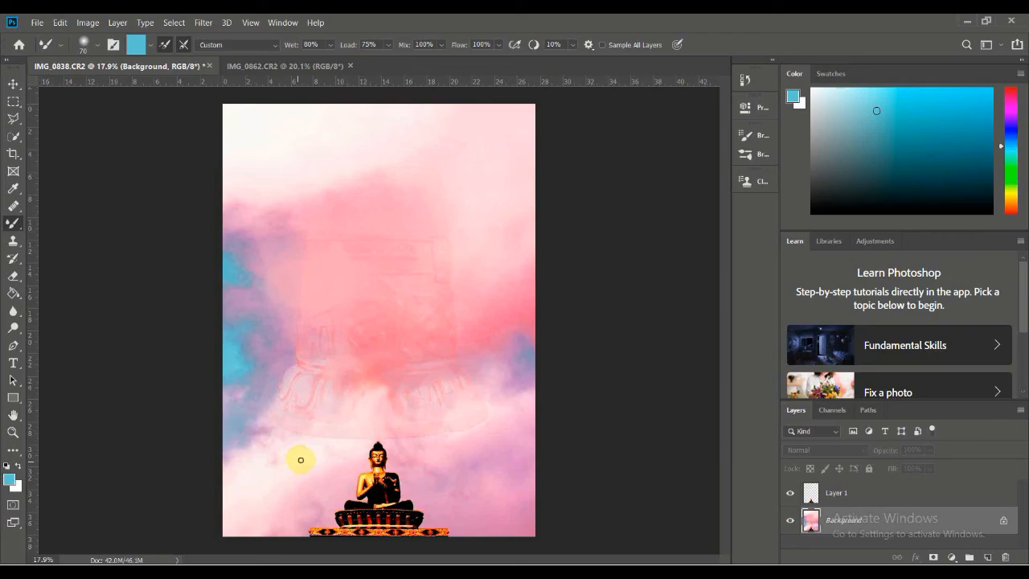